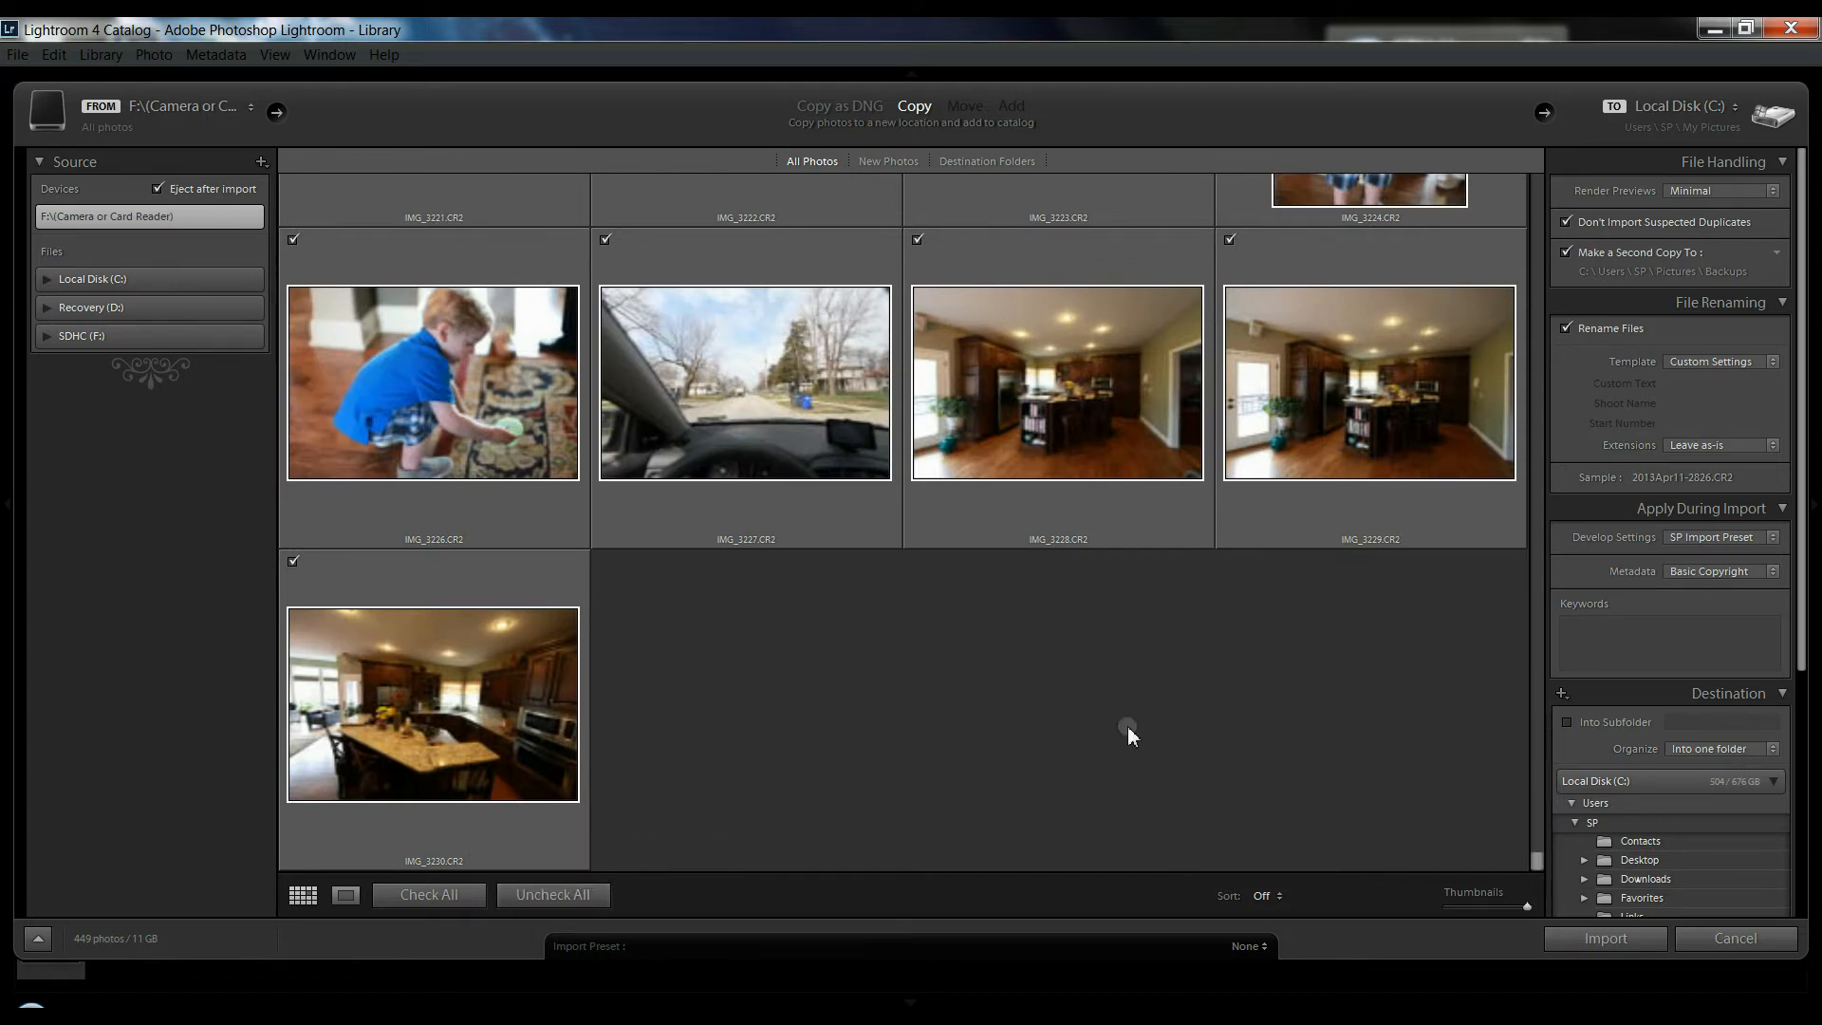
# Uncheck every photo in the import grid so none is marked for import
pyautogui.moveTo(1541, 856); pyautogui.dragTo(1534, 816)
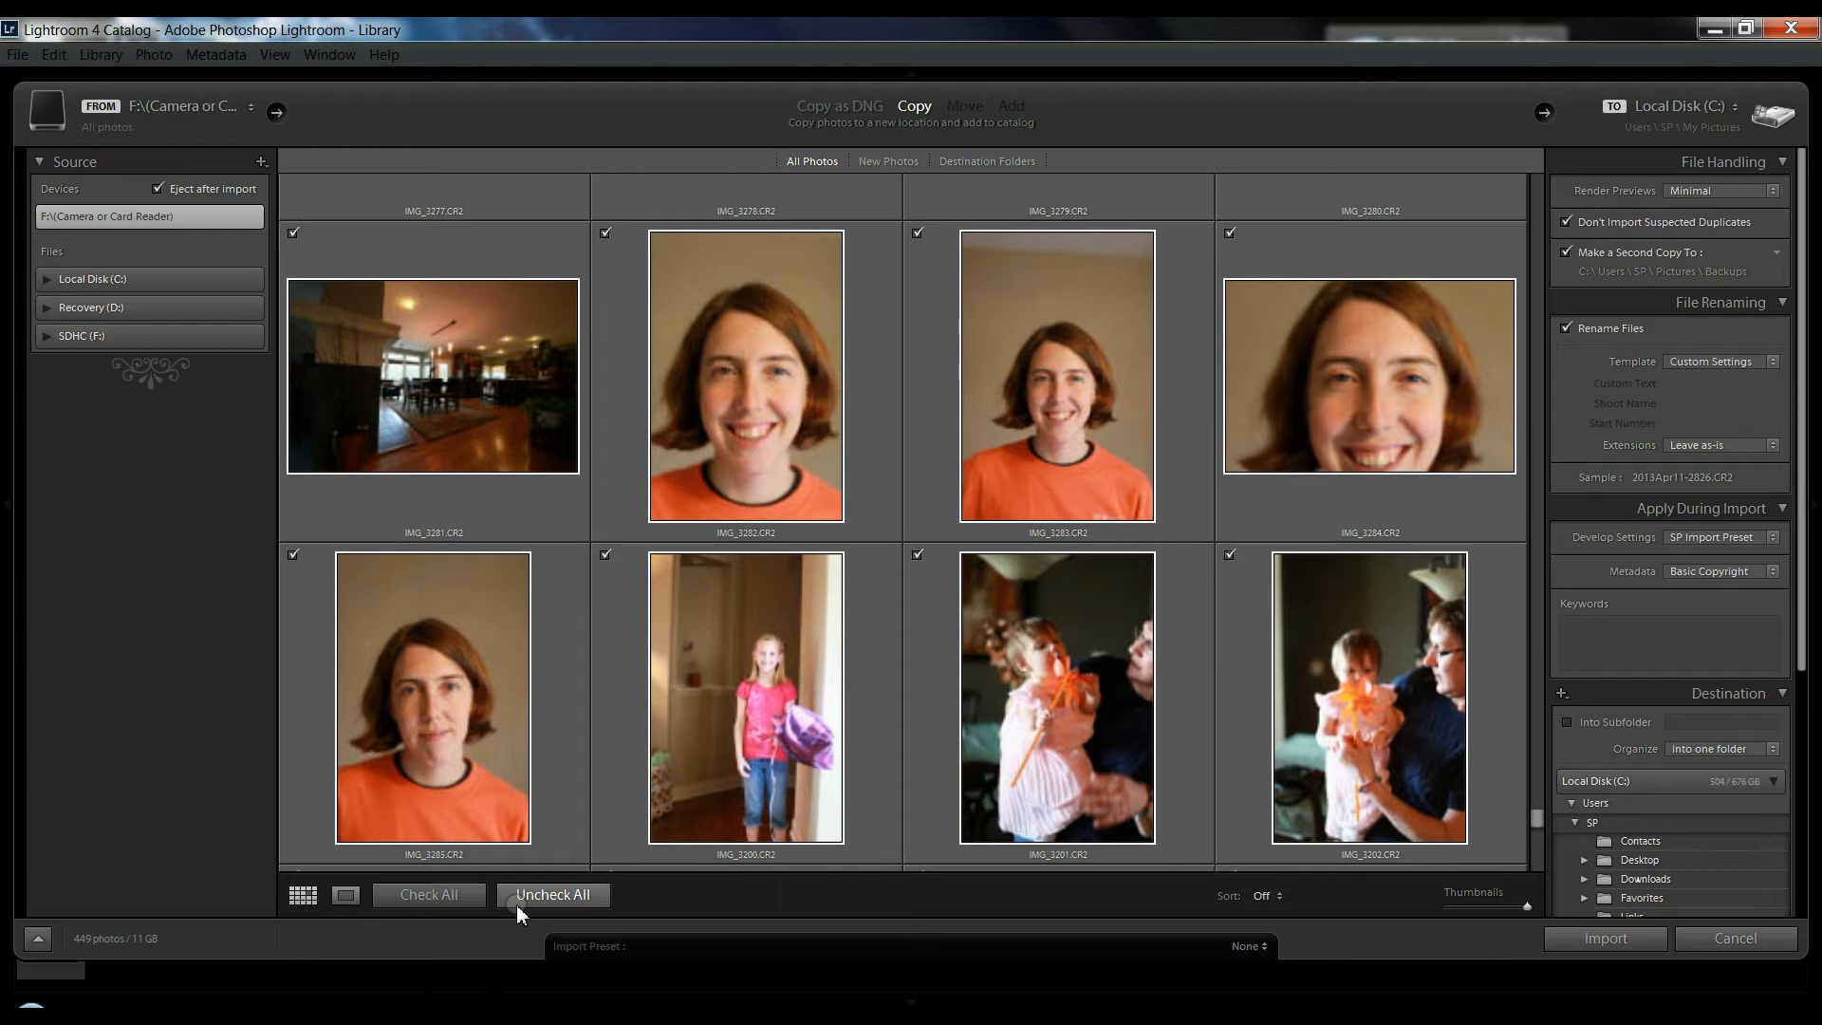
pyautogui.click(552, 895)
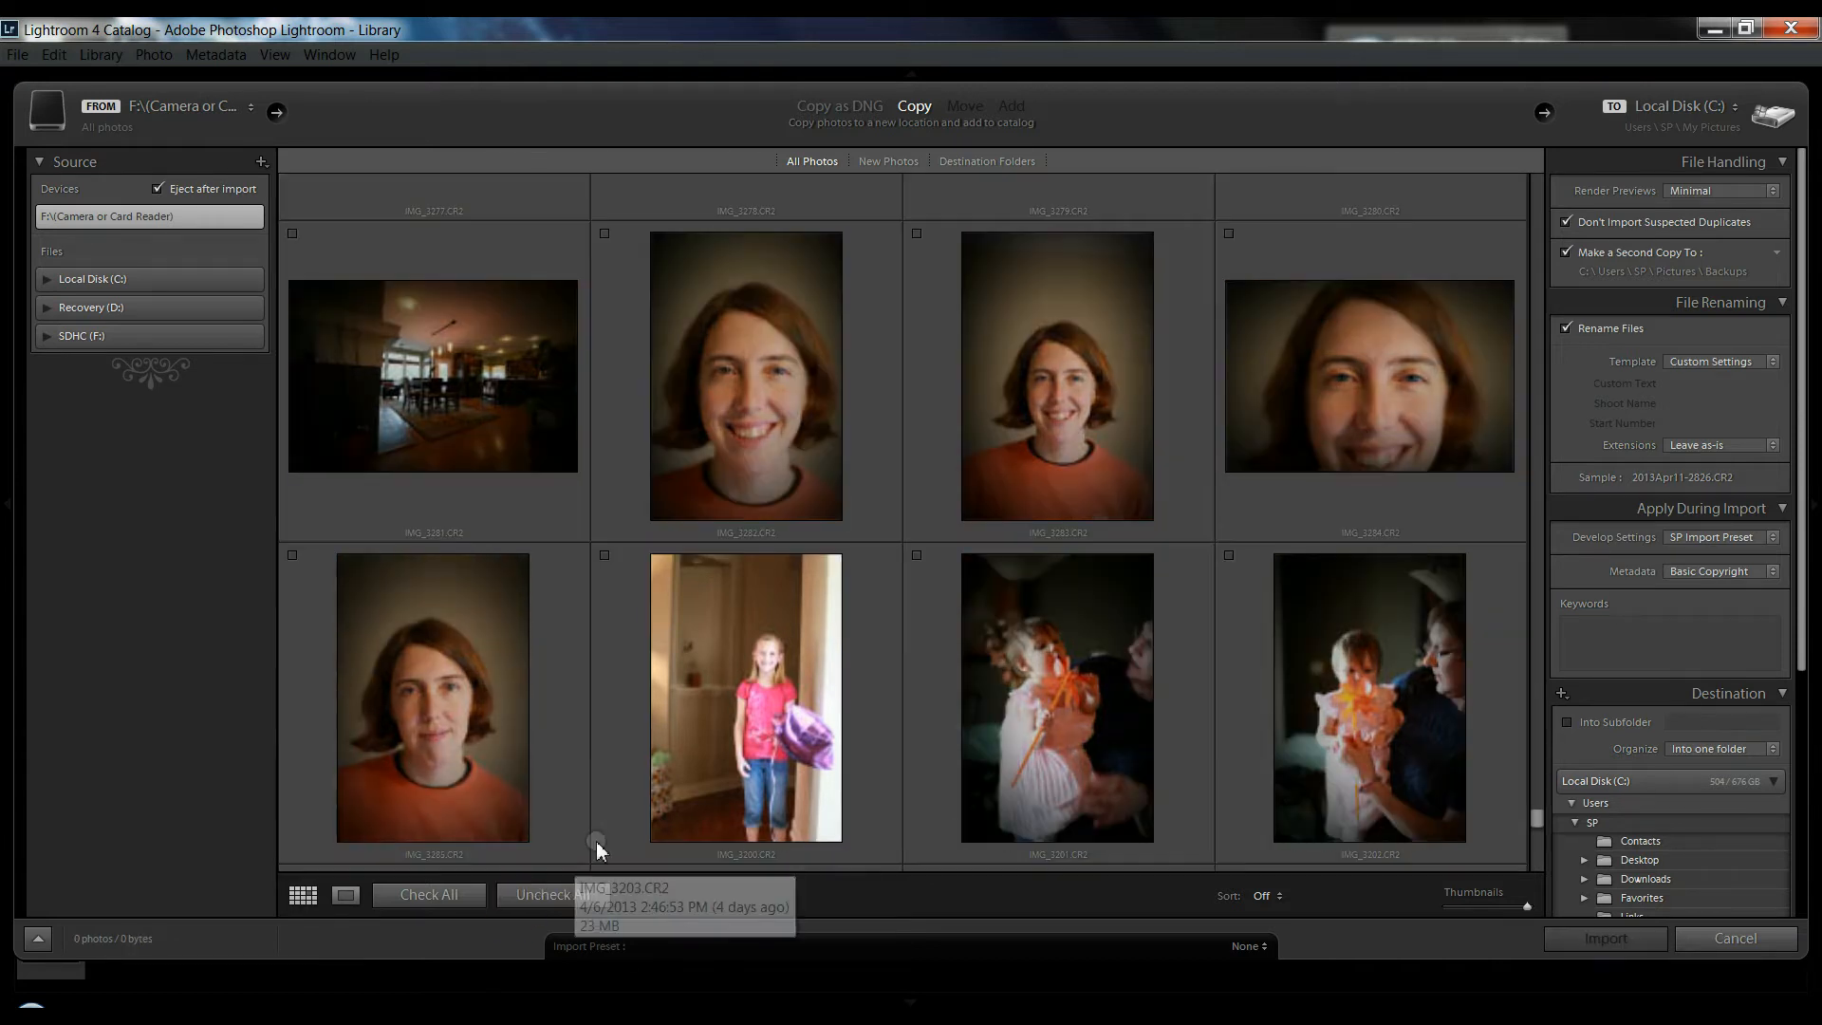
# Select the portraits IMG_3283, IMG_3284 and IMG_3285 individually as a multiple selection
pyautogui.click(607, 501)
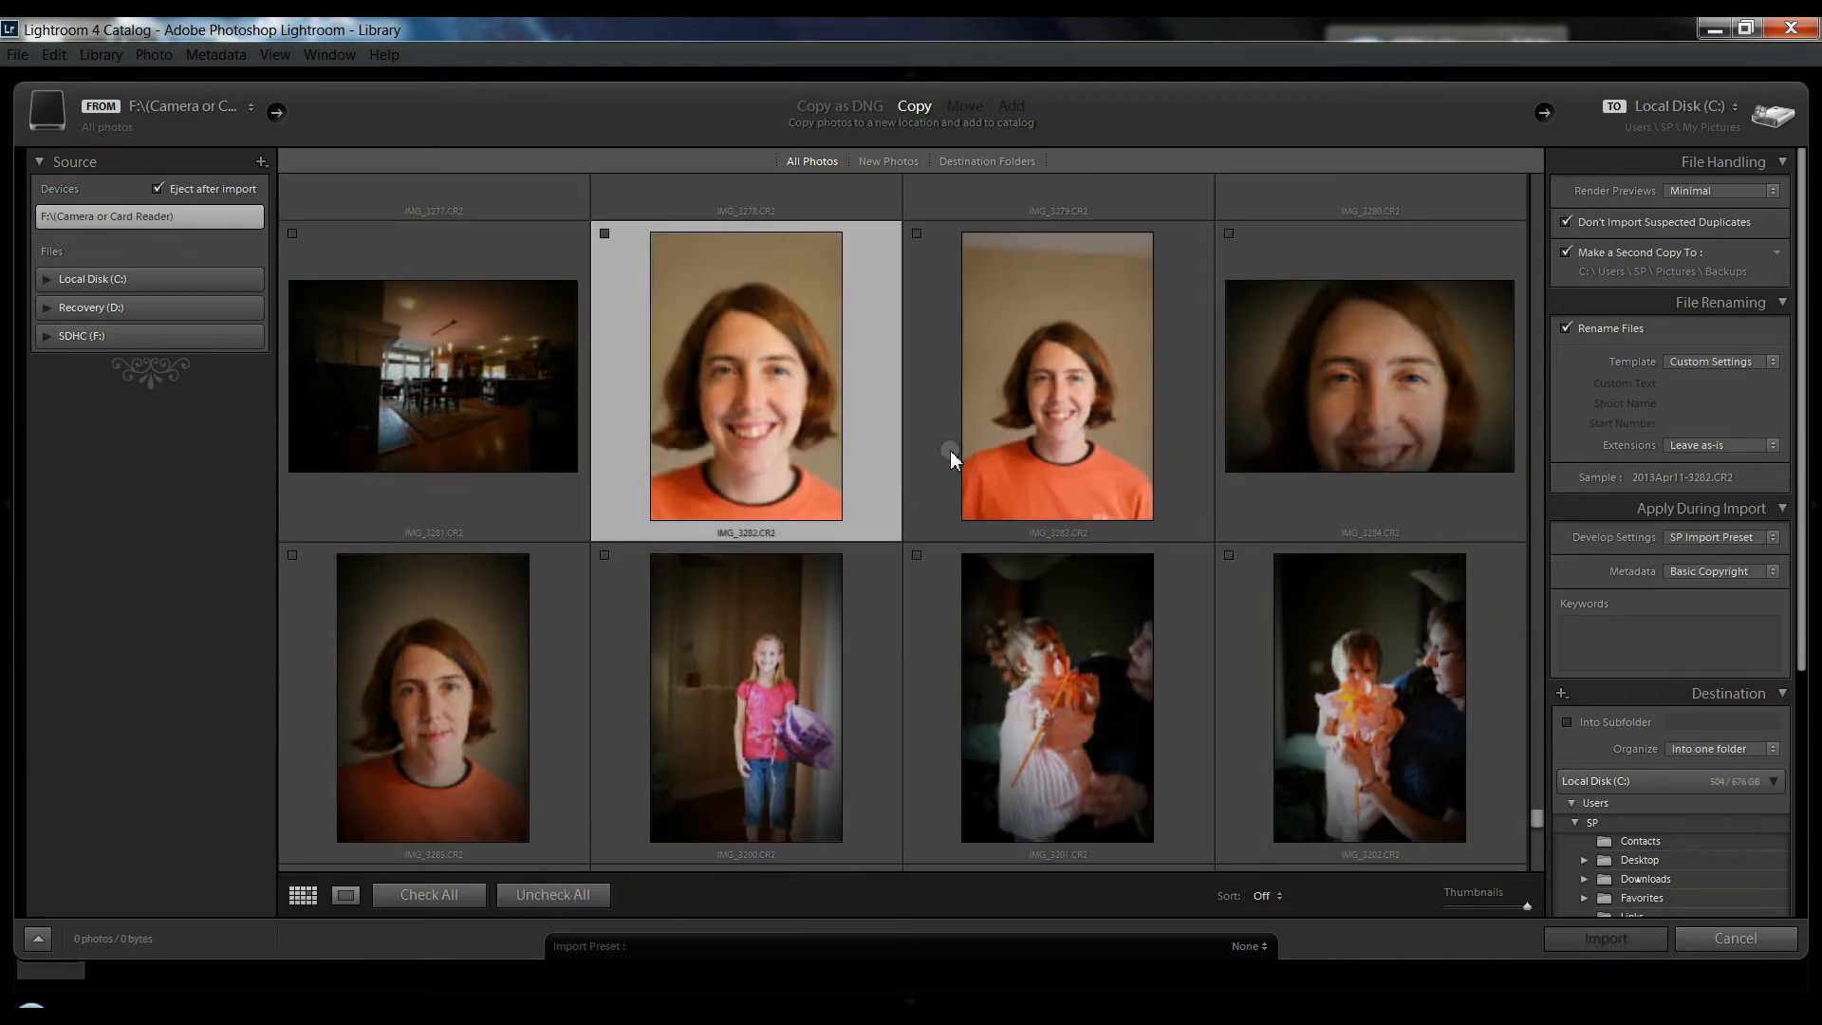
pyautogui.click(950, 450)
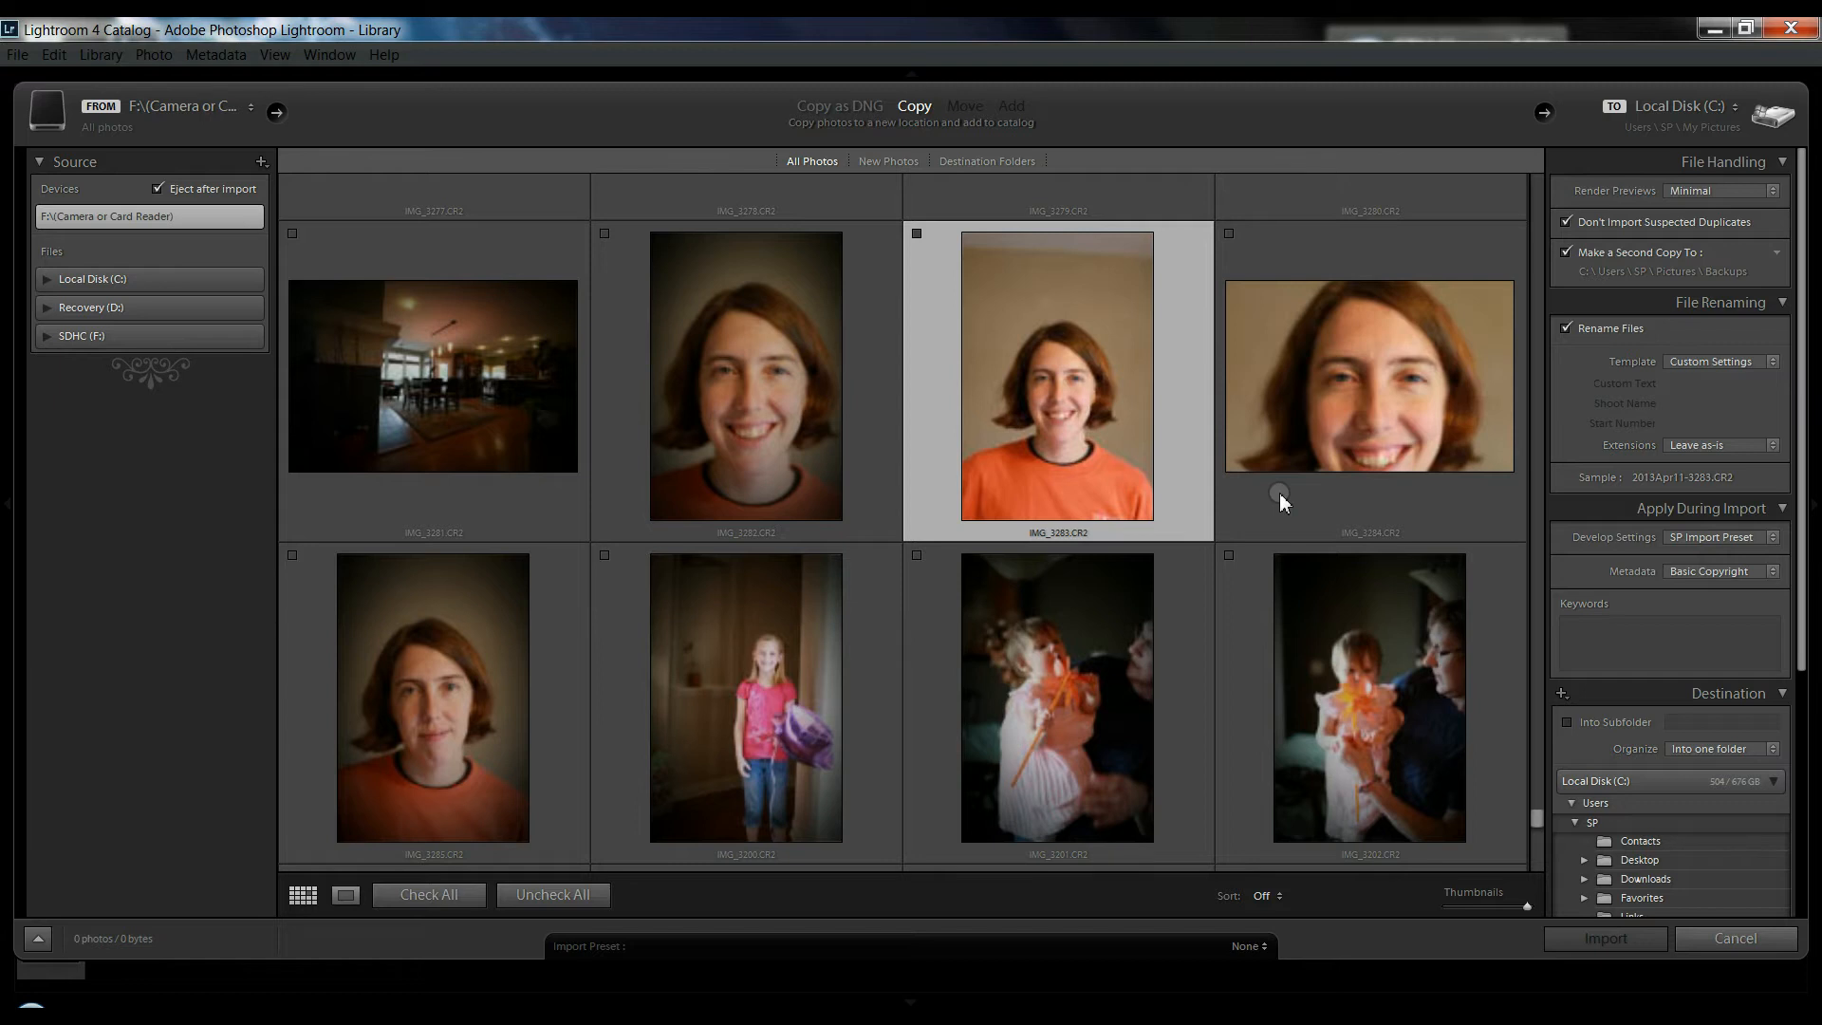
pyautogui.keyDown('ctrl'); pyautogui.click(1279, 493); pyautogui.keyUp('ctrl')
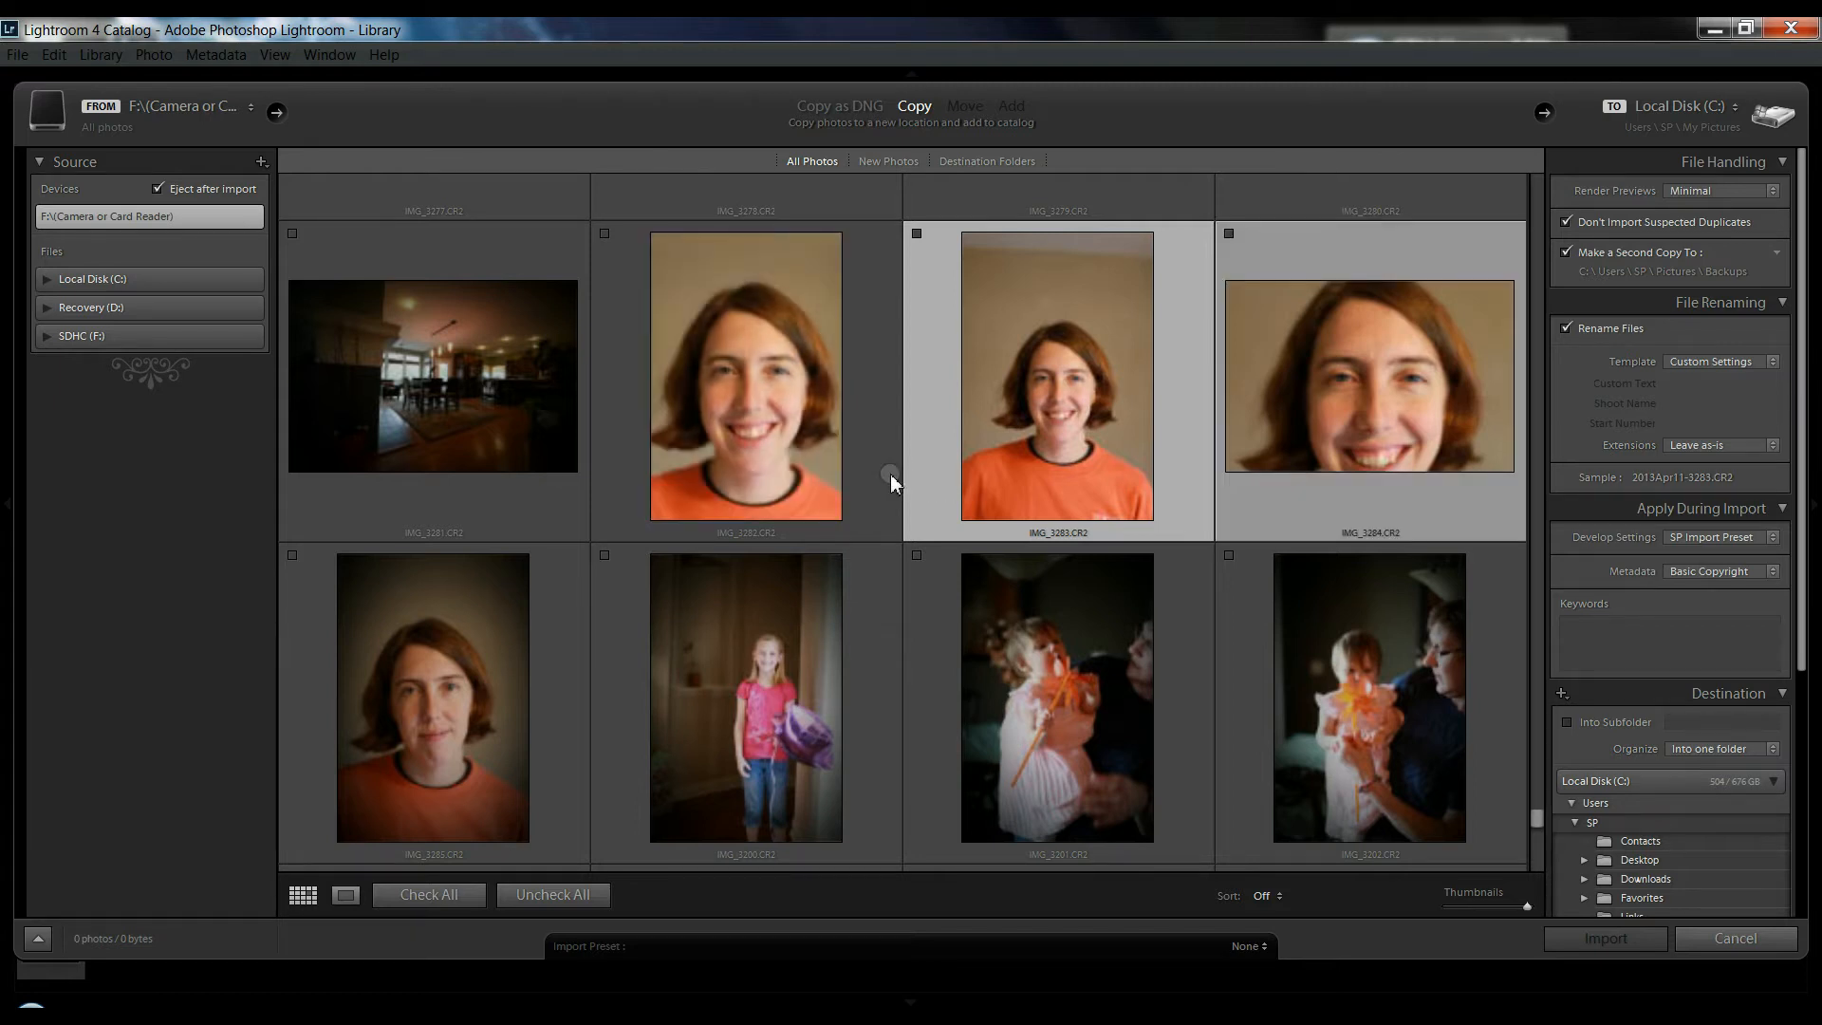
pyautogui.keyDown('ctrl'); pyautogui.click(577, 628); pyautogui.keyUp('ctrl')
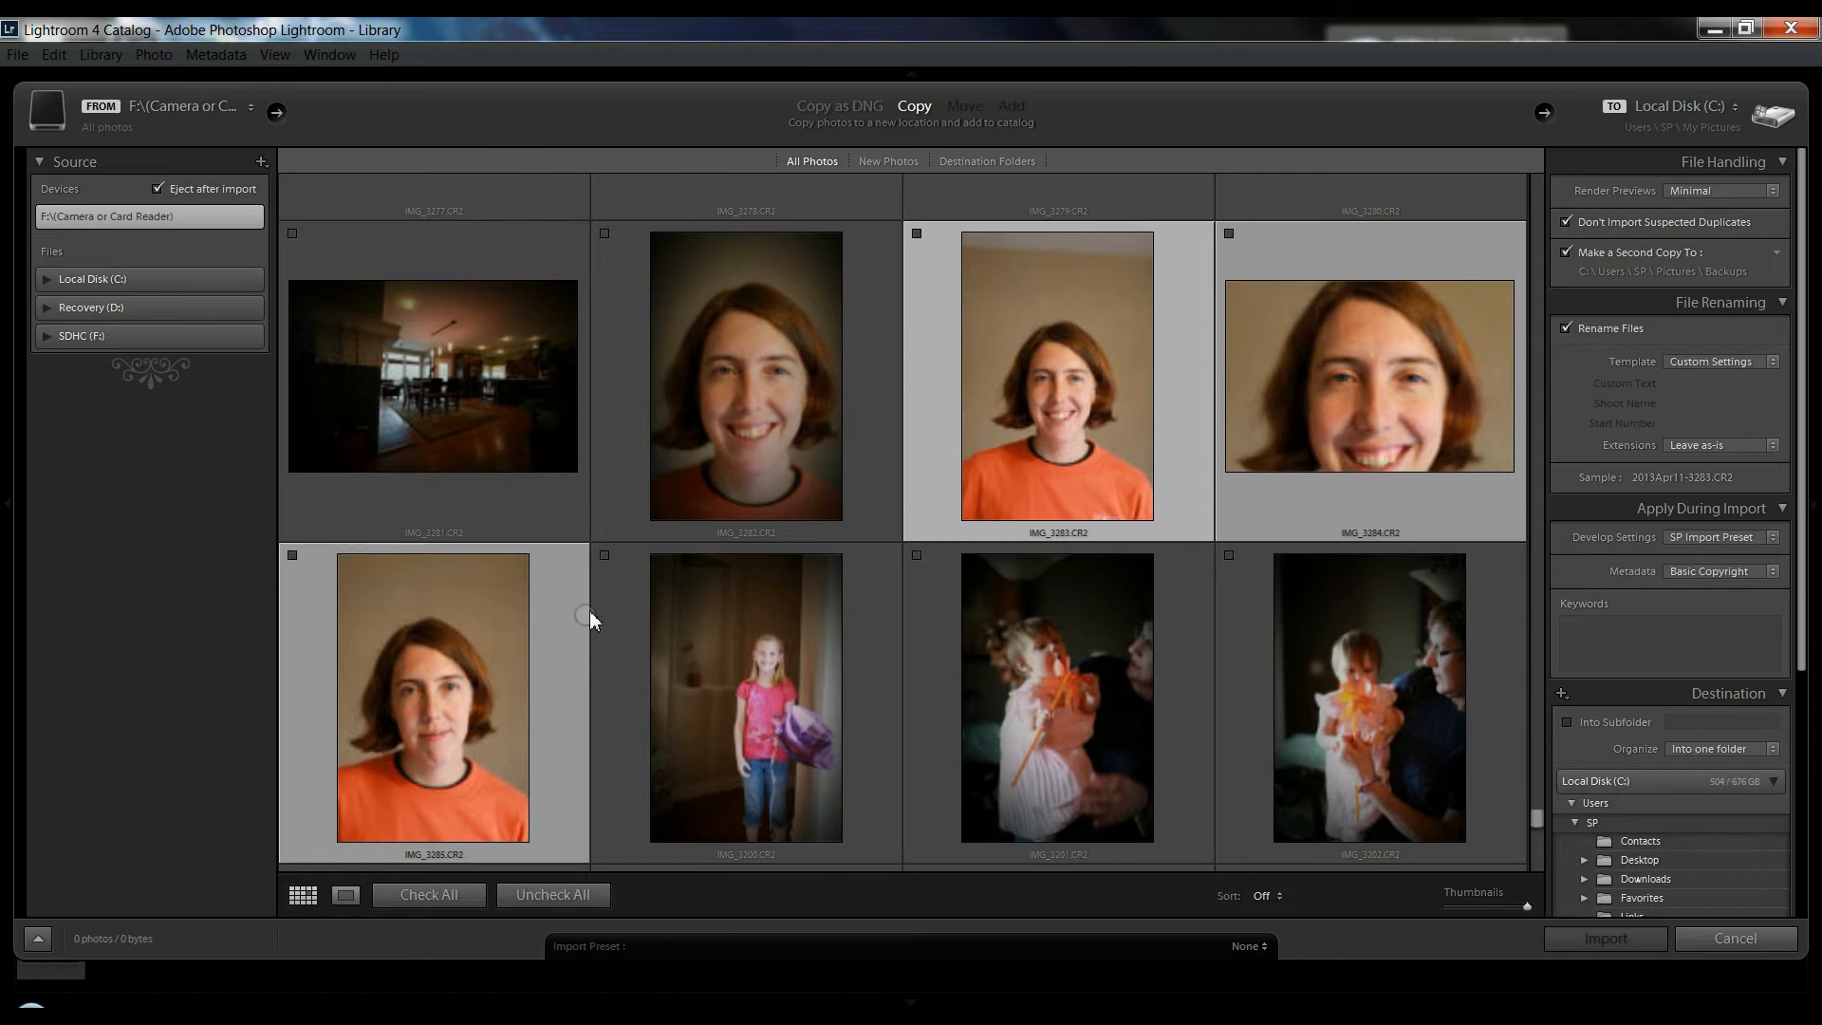
# Select the range of four orange-shirt portraits from IMG_3282 to IMG_3285, leaving the neighbouring photos out of the selection
pyautogui.click(639, 496)
pyautogui.keyDown('shift'); pyautogui.click(551, 680); pyautogui.keyUp('shift')
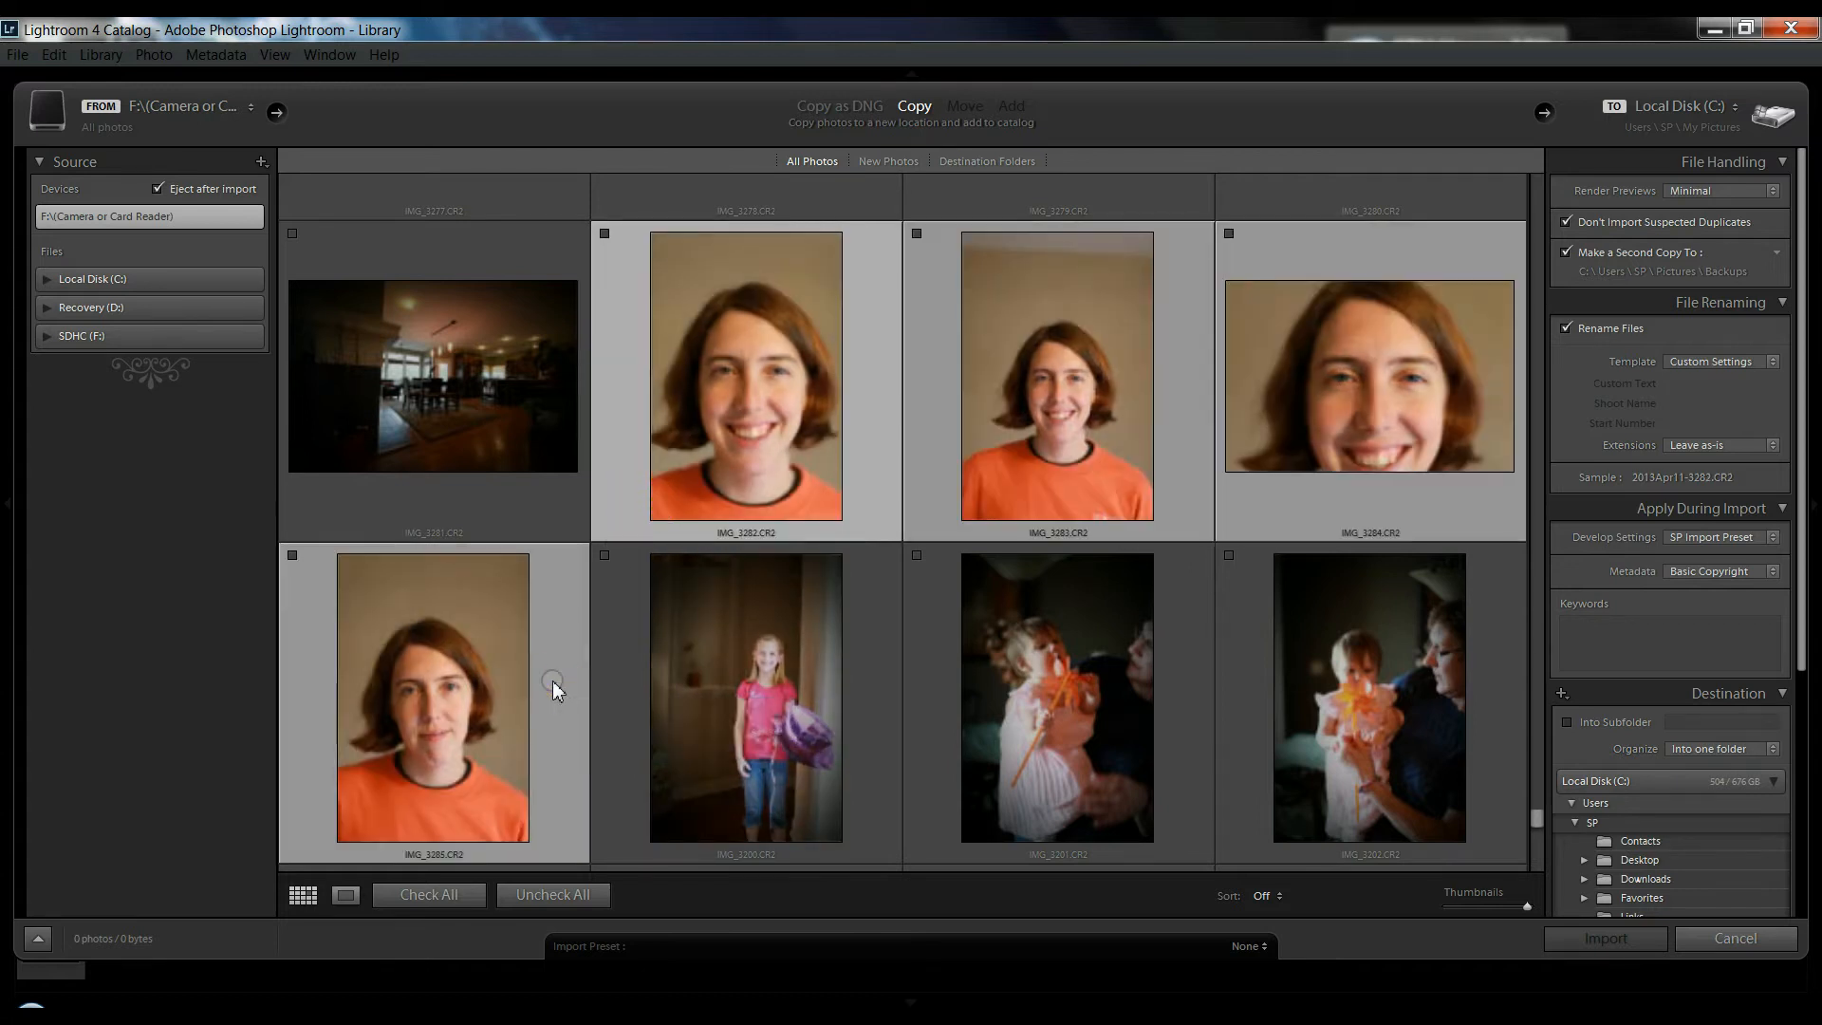
pyautogui.keyDown('shift'); pyautogui.click(634, 647); pyautogui.keyUp('shift')
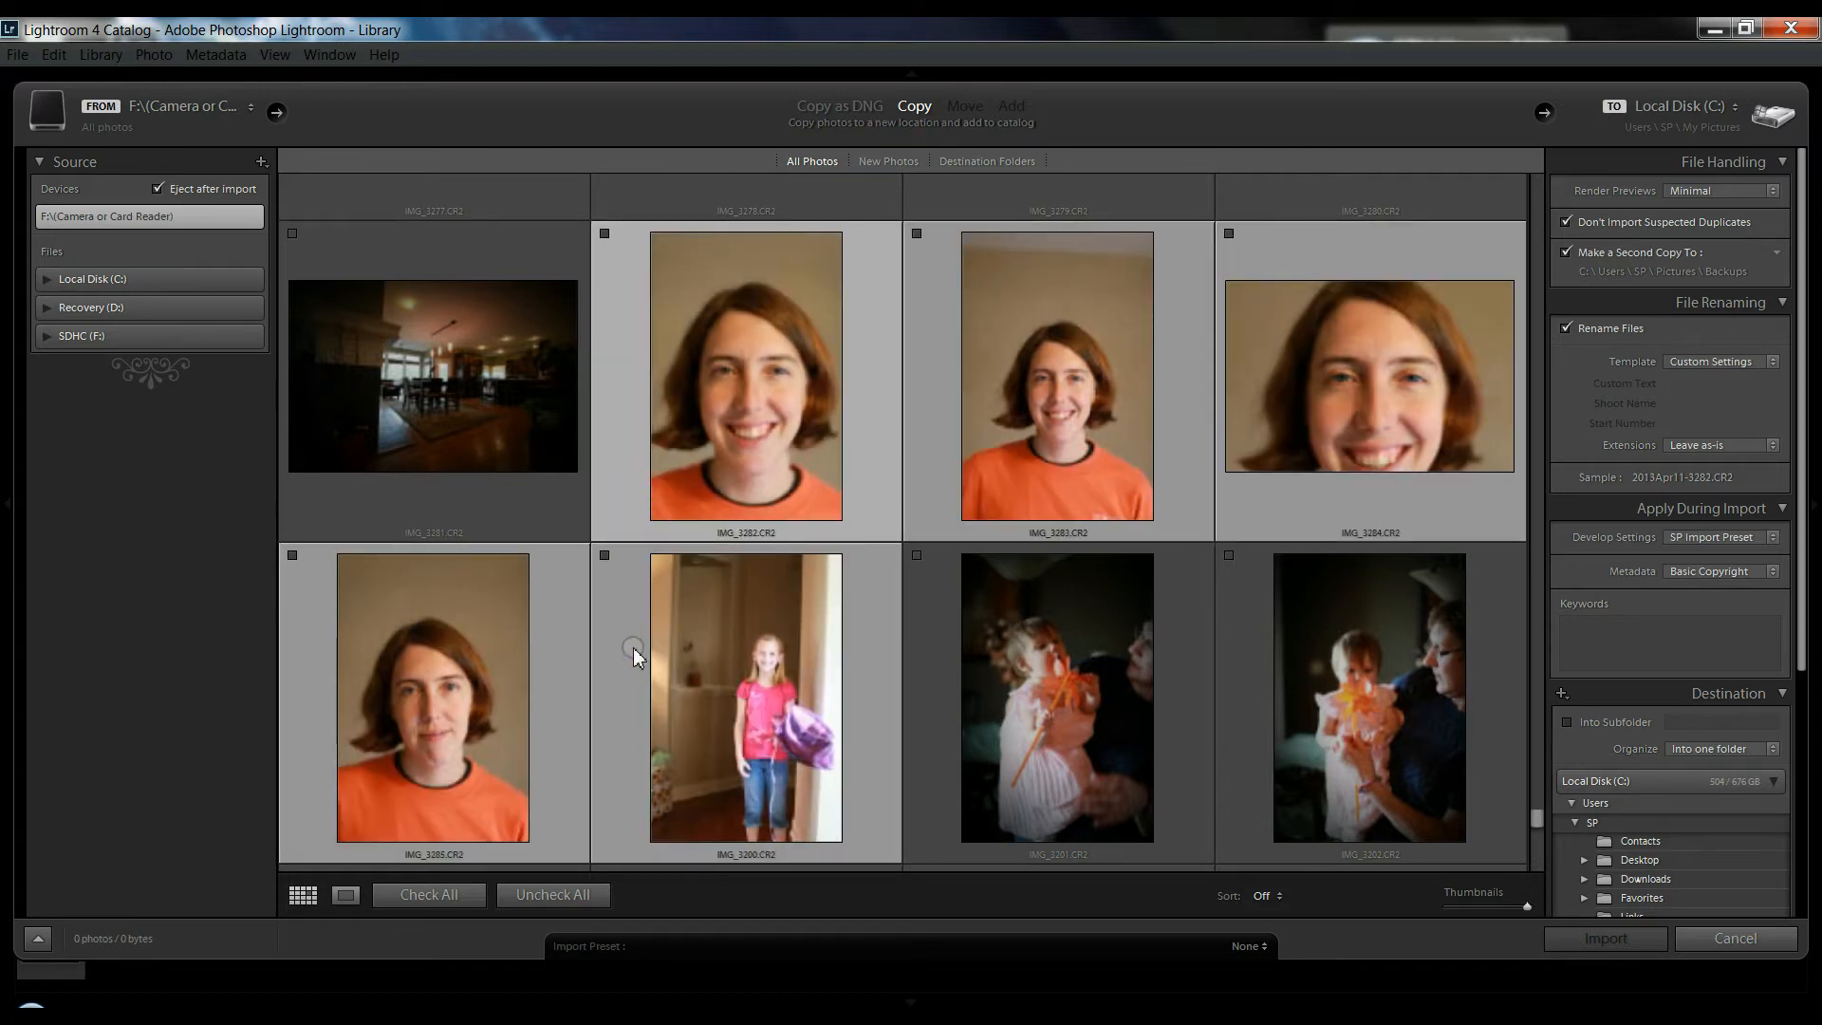
pyautogui.keyDown('ctrl'); pyautogui.click(634, 647); pyautogui.keyUp('ctrl')
pyautogui.keyDown('ctrl'); pyautogui.click(634, 647); pyautogui.keyUp('ctrl')
pyautogui.keyDown('ctrl'); pyautogui.click(947, 694); pyautogui.keyUp('ctrl')
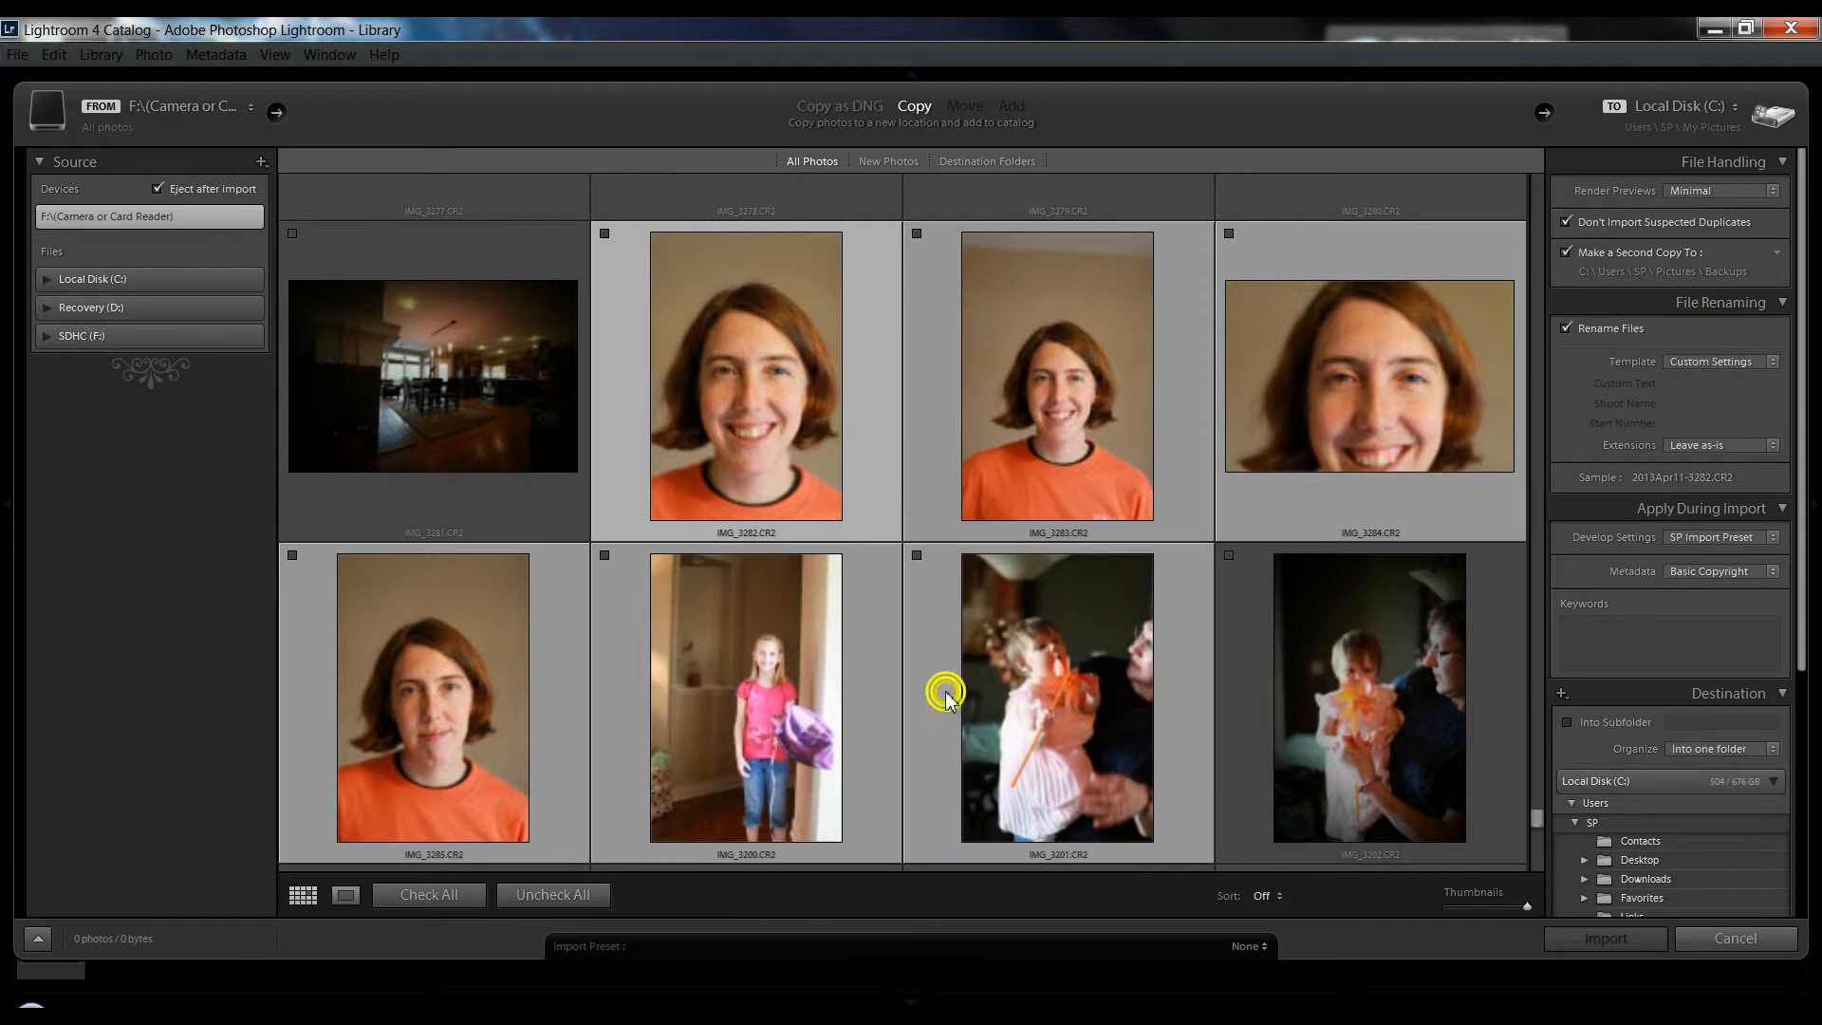
pyautogui.keyDown('ctrl'); pyautogui.click(868, 712); pyautogui.keyUp('ctrl')
pyautogui.keyDown('ctrl'); pyautogui.click(1187, 757); pyautogui.keyUp('ctrl')
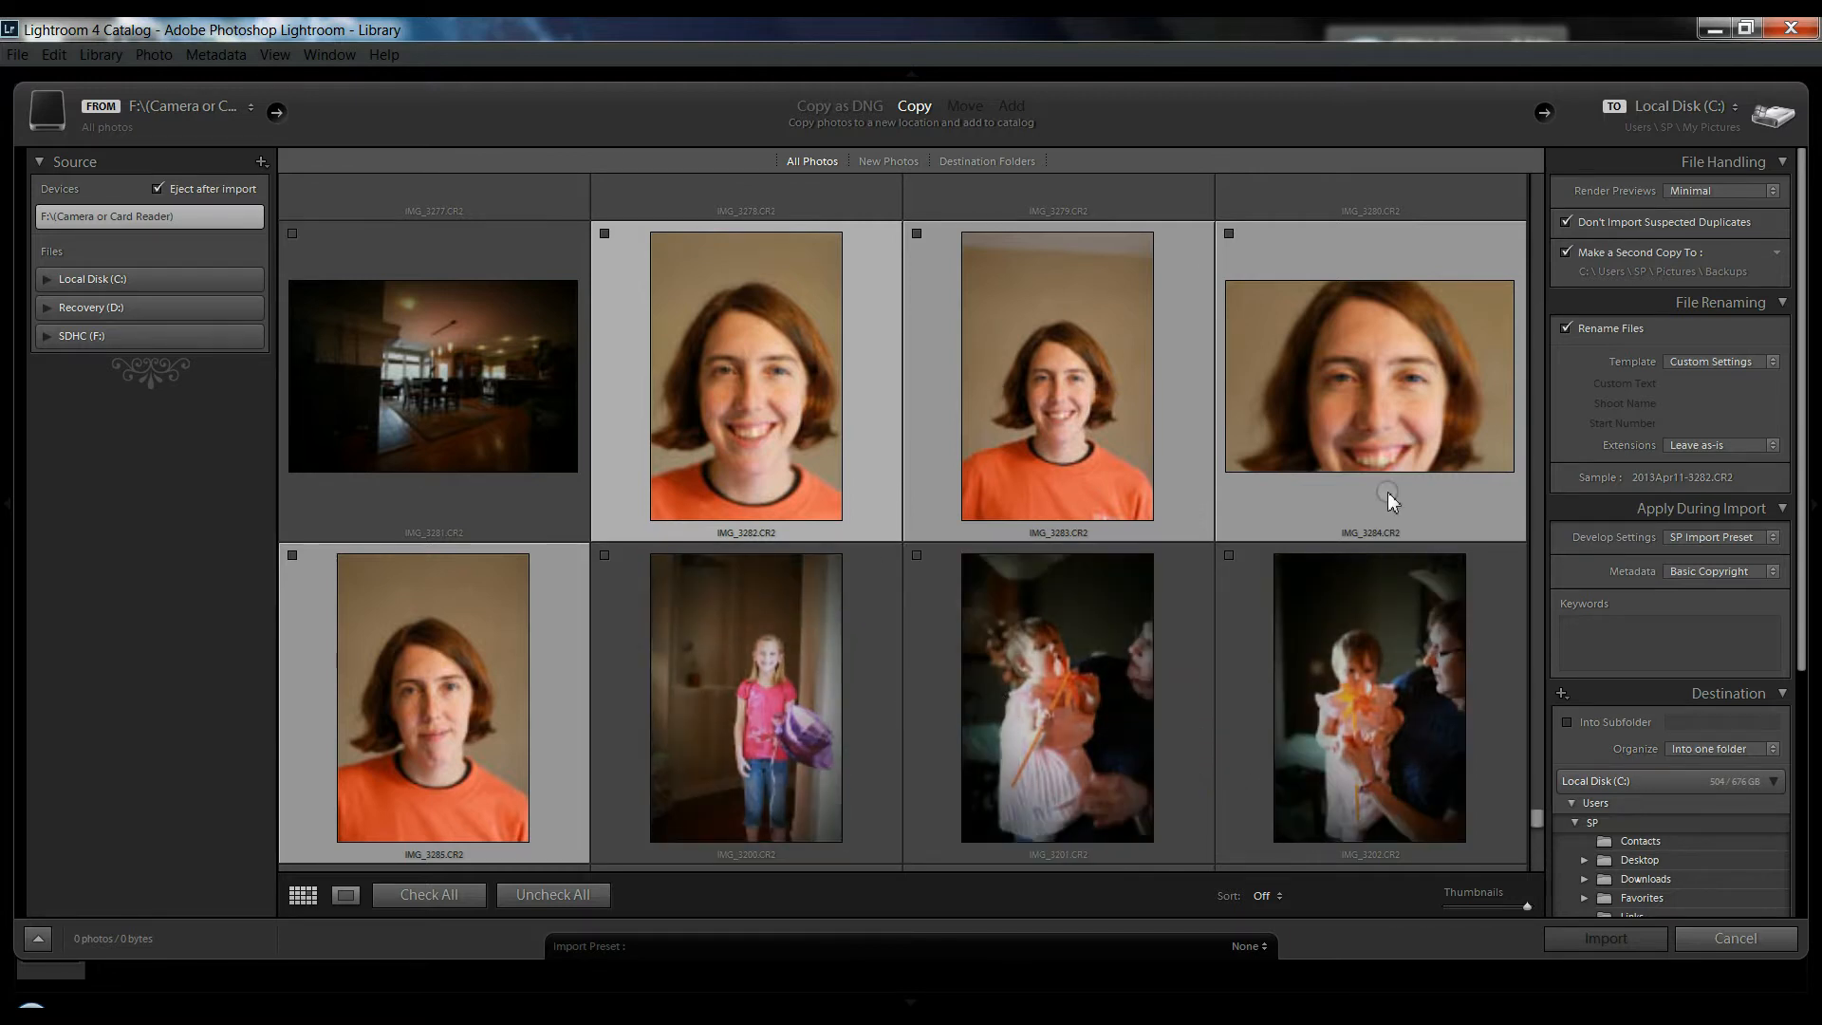
# Check all photos, uncheck them all again, and mark only the four selected portraits for import
pyautogui.click(427, 897)
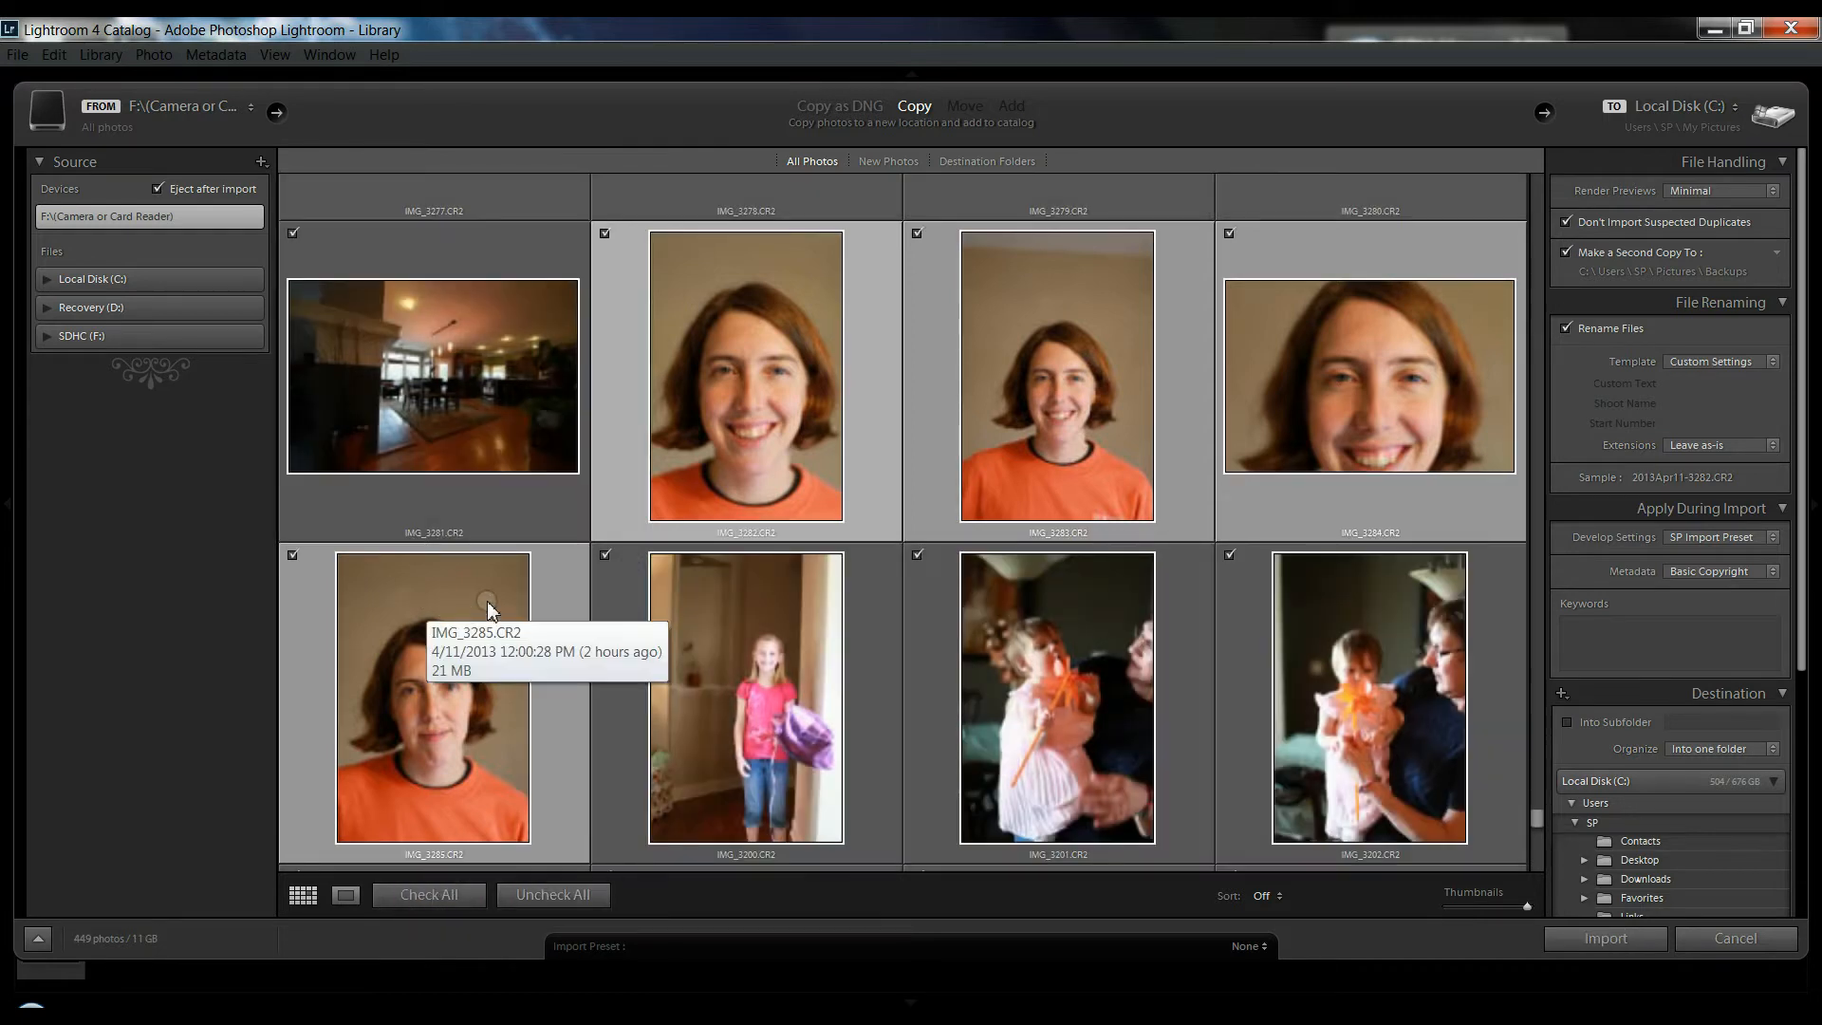
pyautogui.click(538, 892)
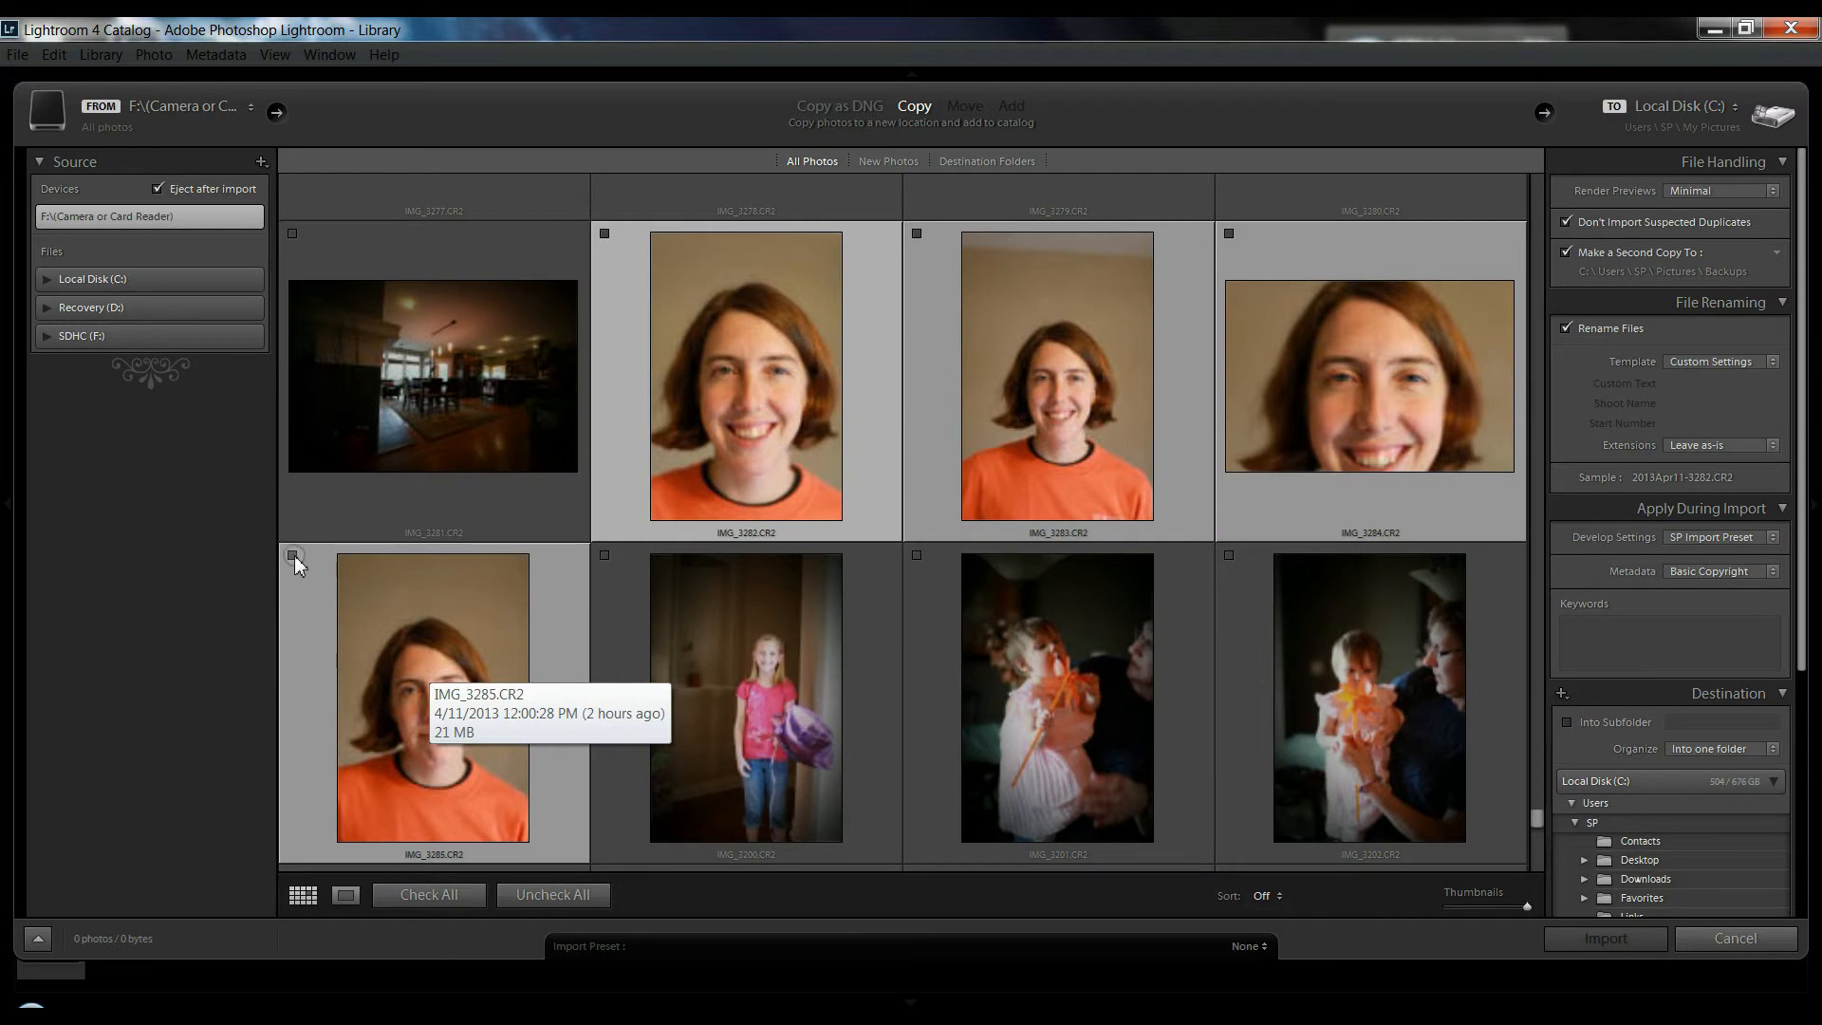
pyautogui.click(293, 556)
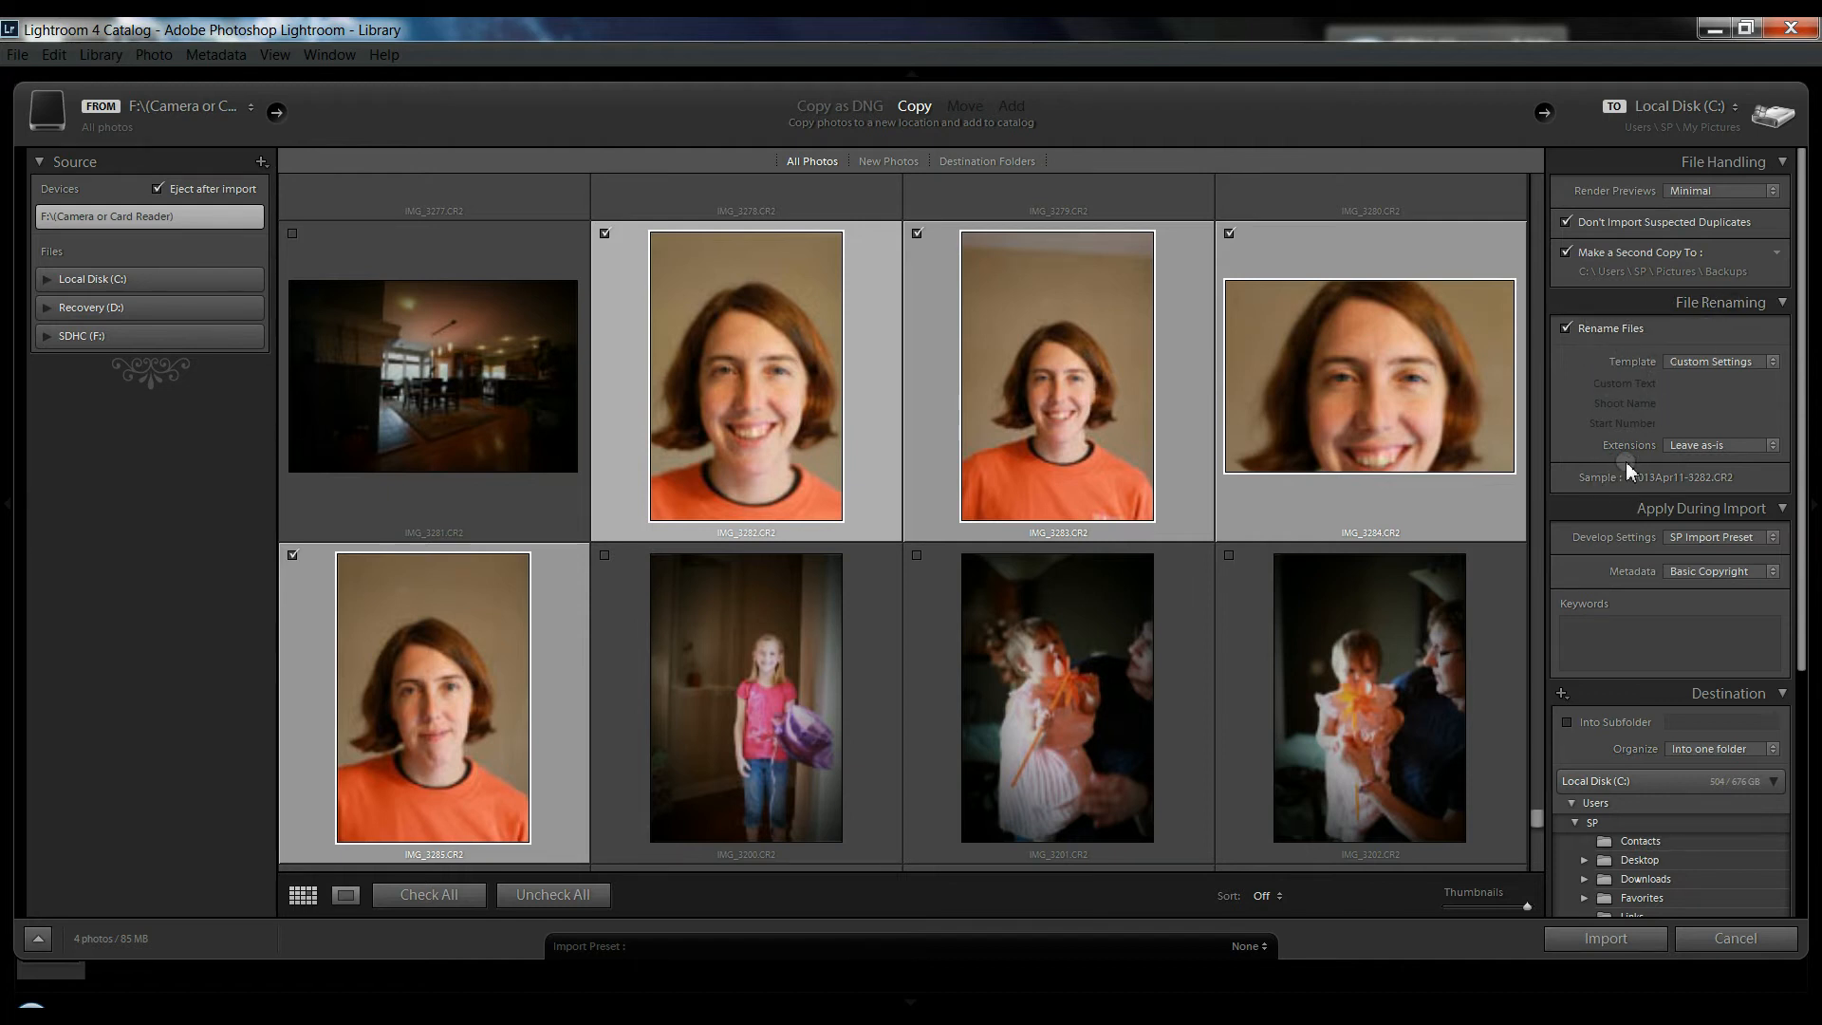
# Review the year, month, day and filename number suffix tokens of the custom file renaming template, and close the editor without changes
pyautogui.click(1696, 361)
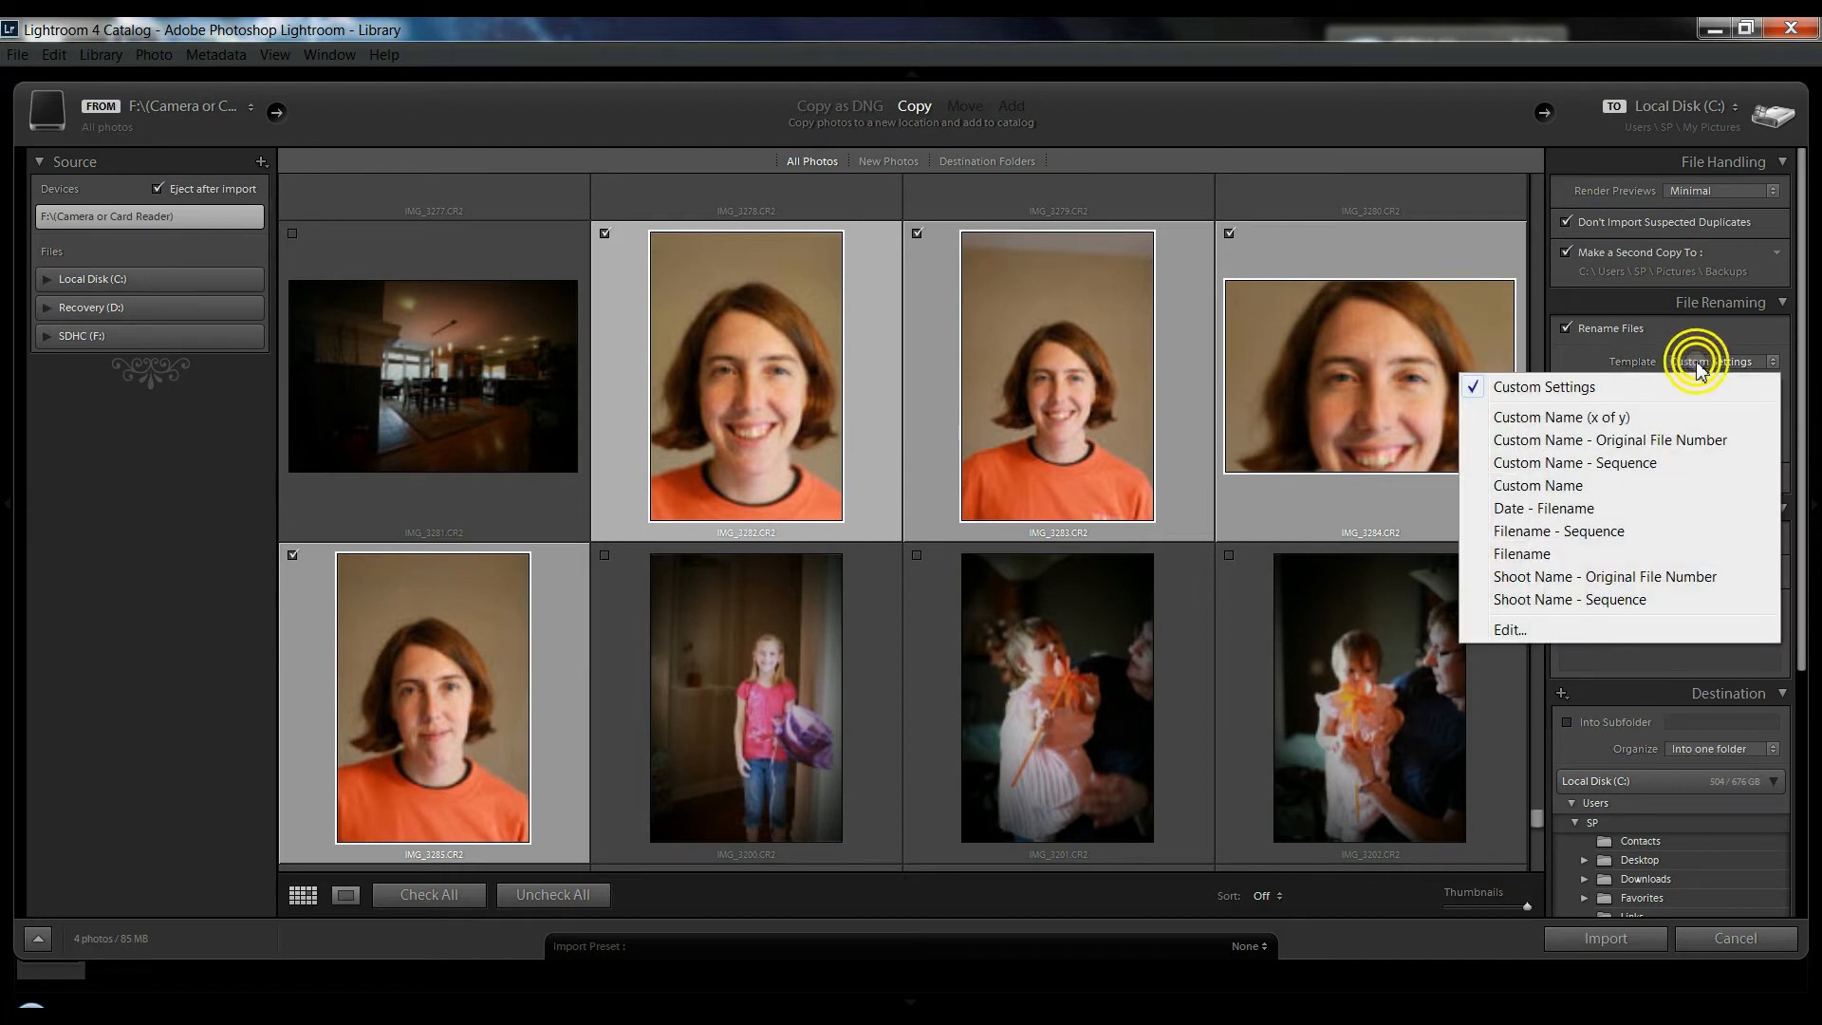
pyautogui.click(1576, 630)
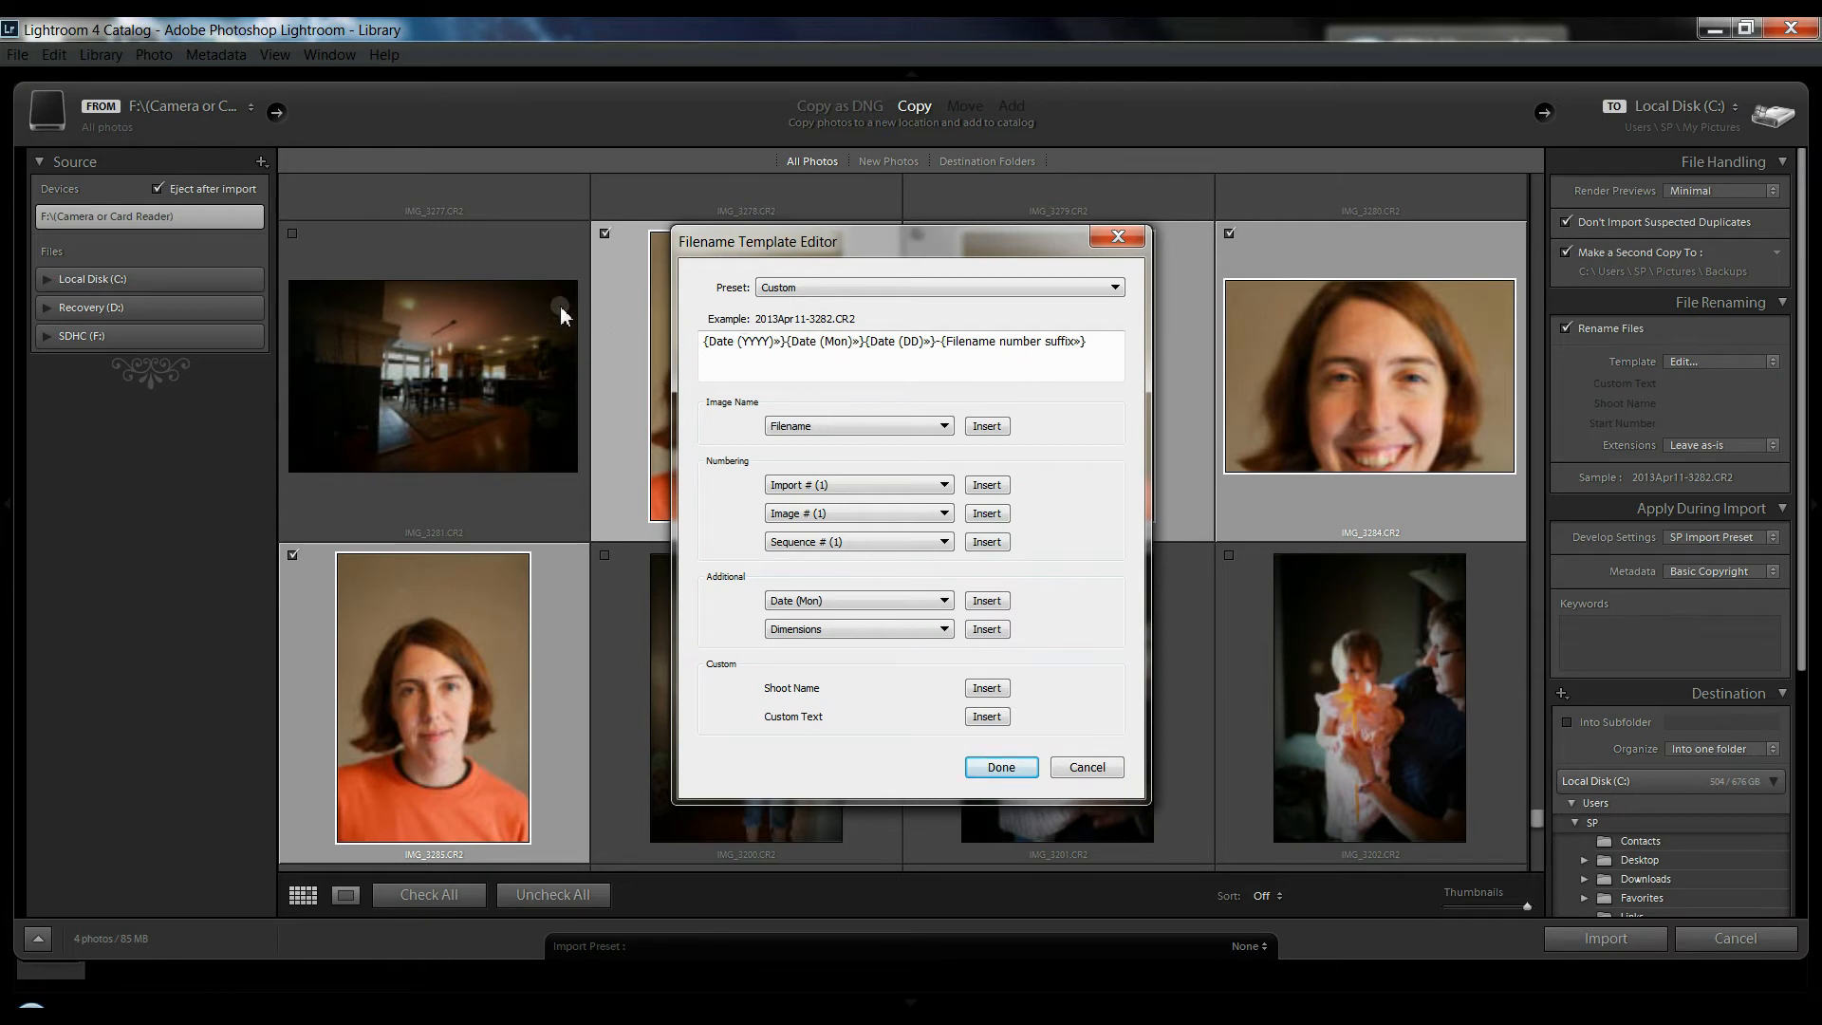
pyautogui.click(756, 342)
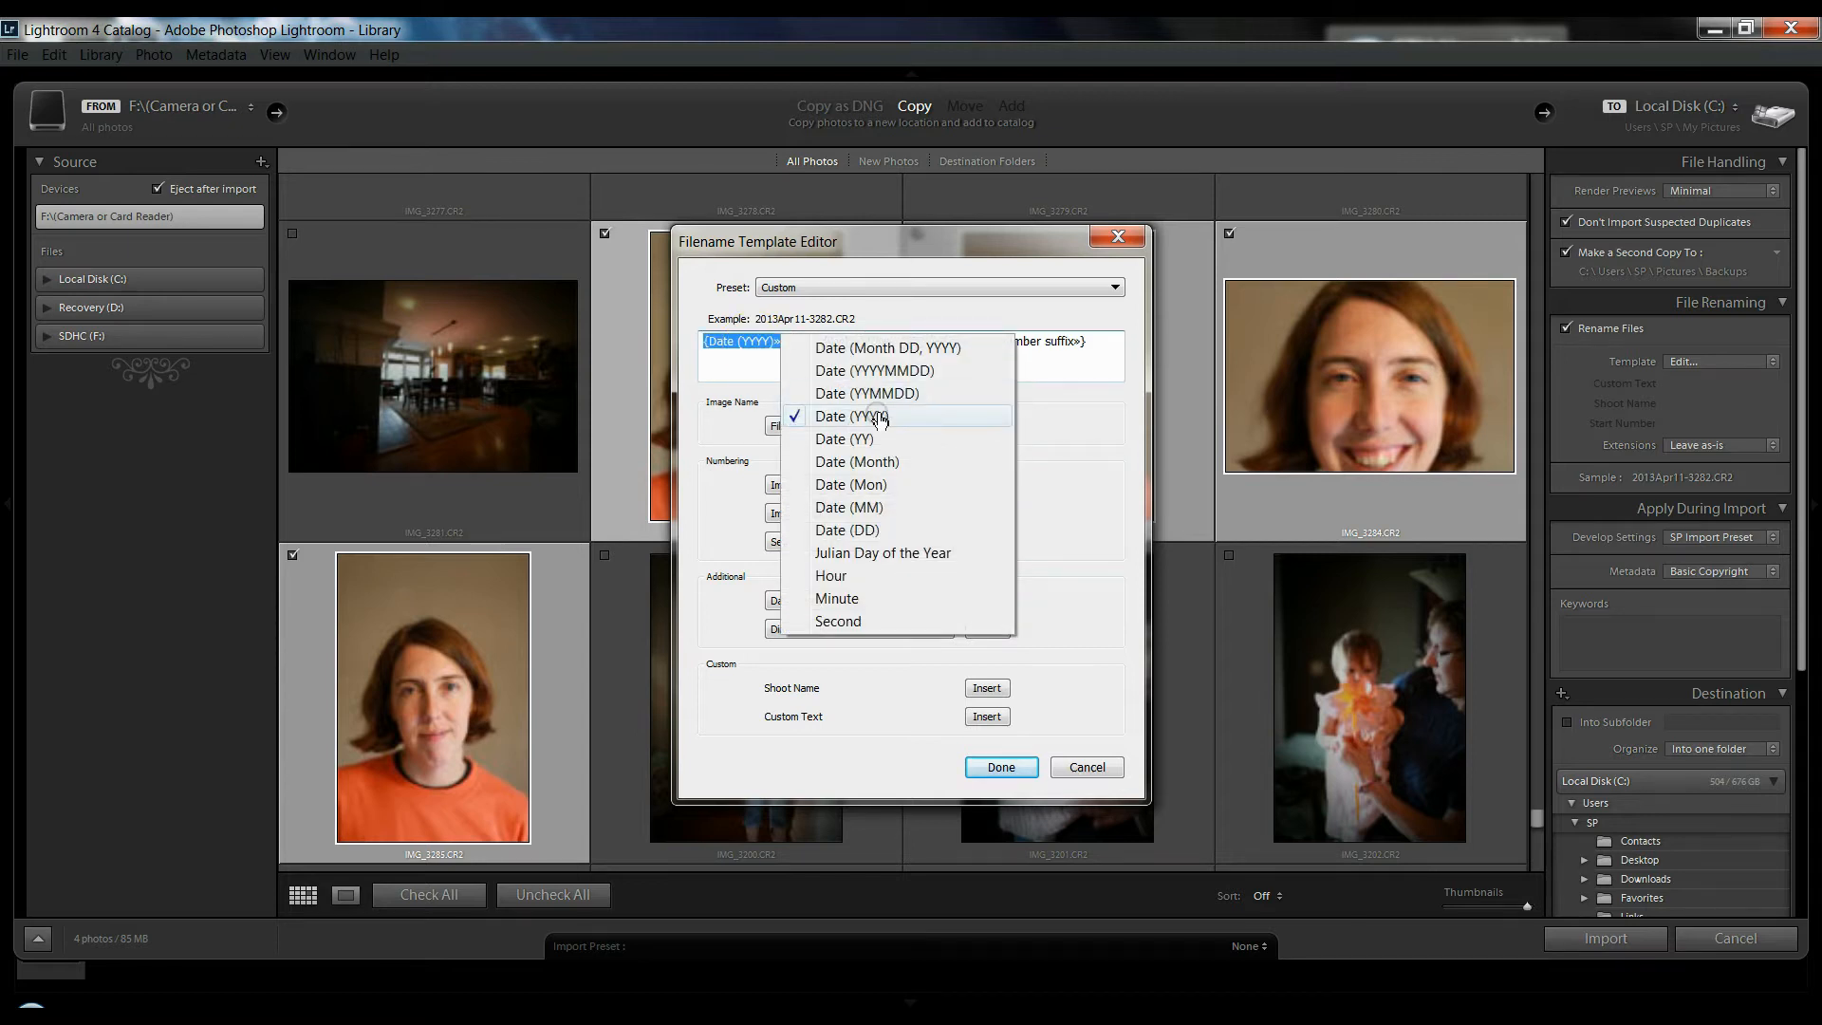
pyautogui.click(922, 304)
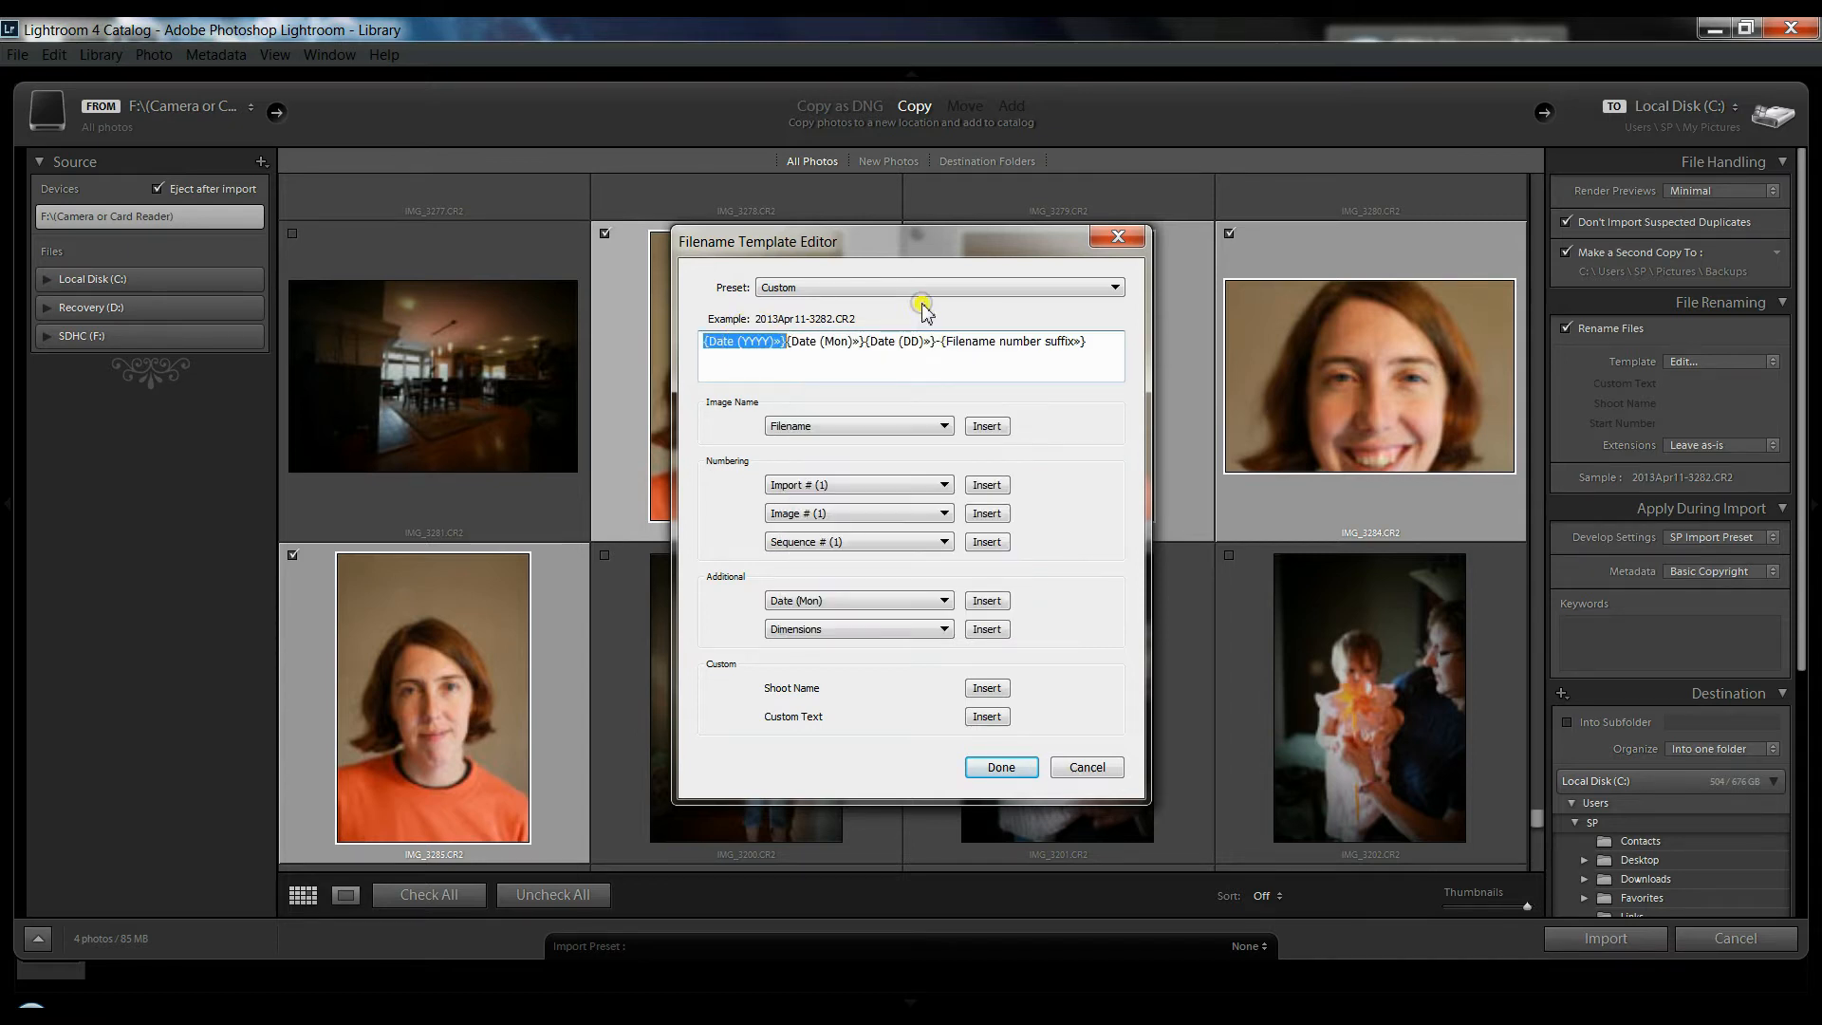
pyautogui.click(837, 343)
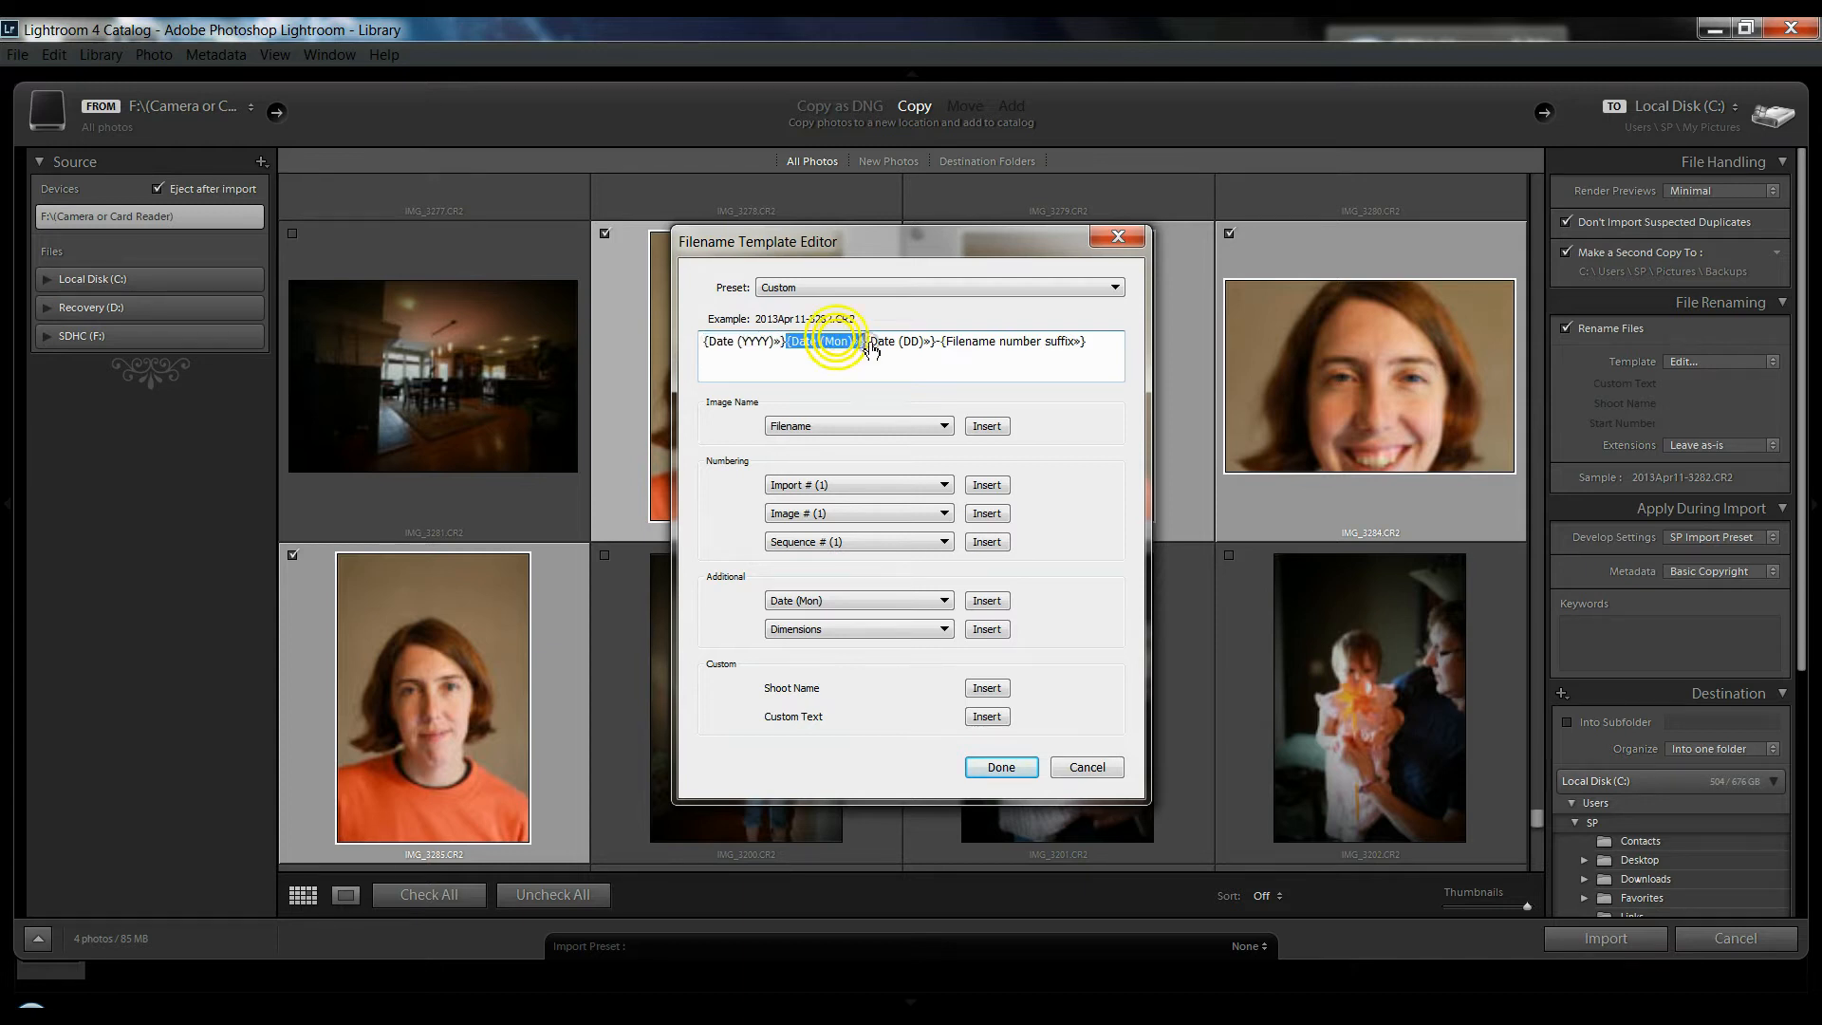
pyautogui.click(909, 346)
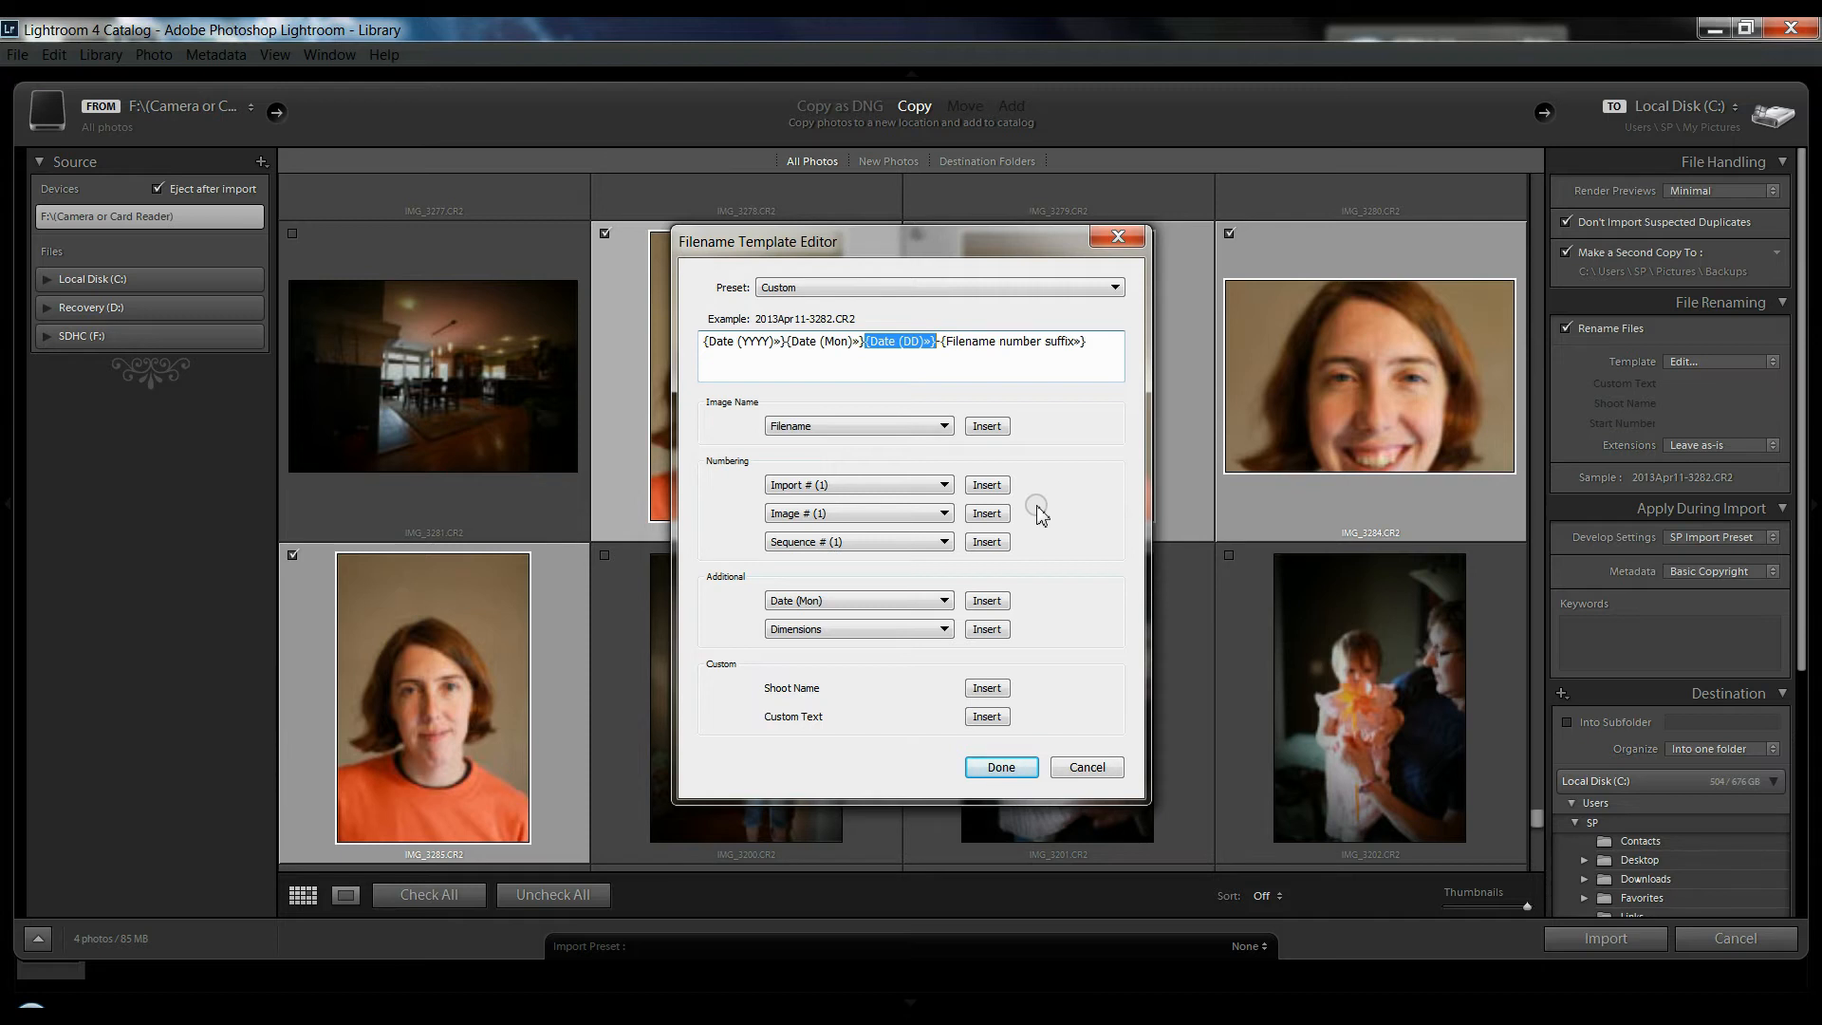
pyautogui.click(1009, 343)
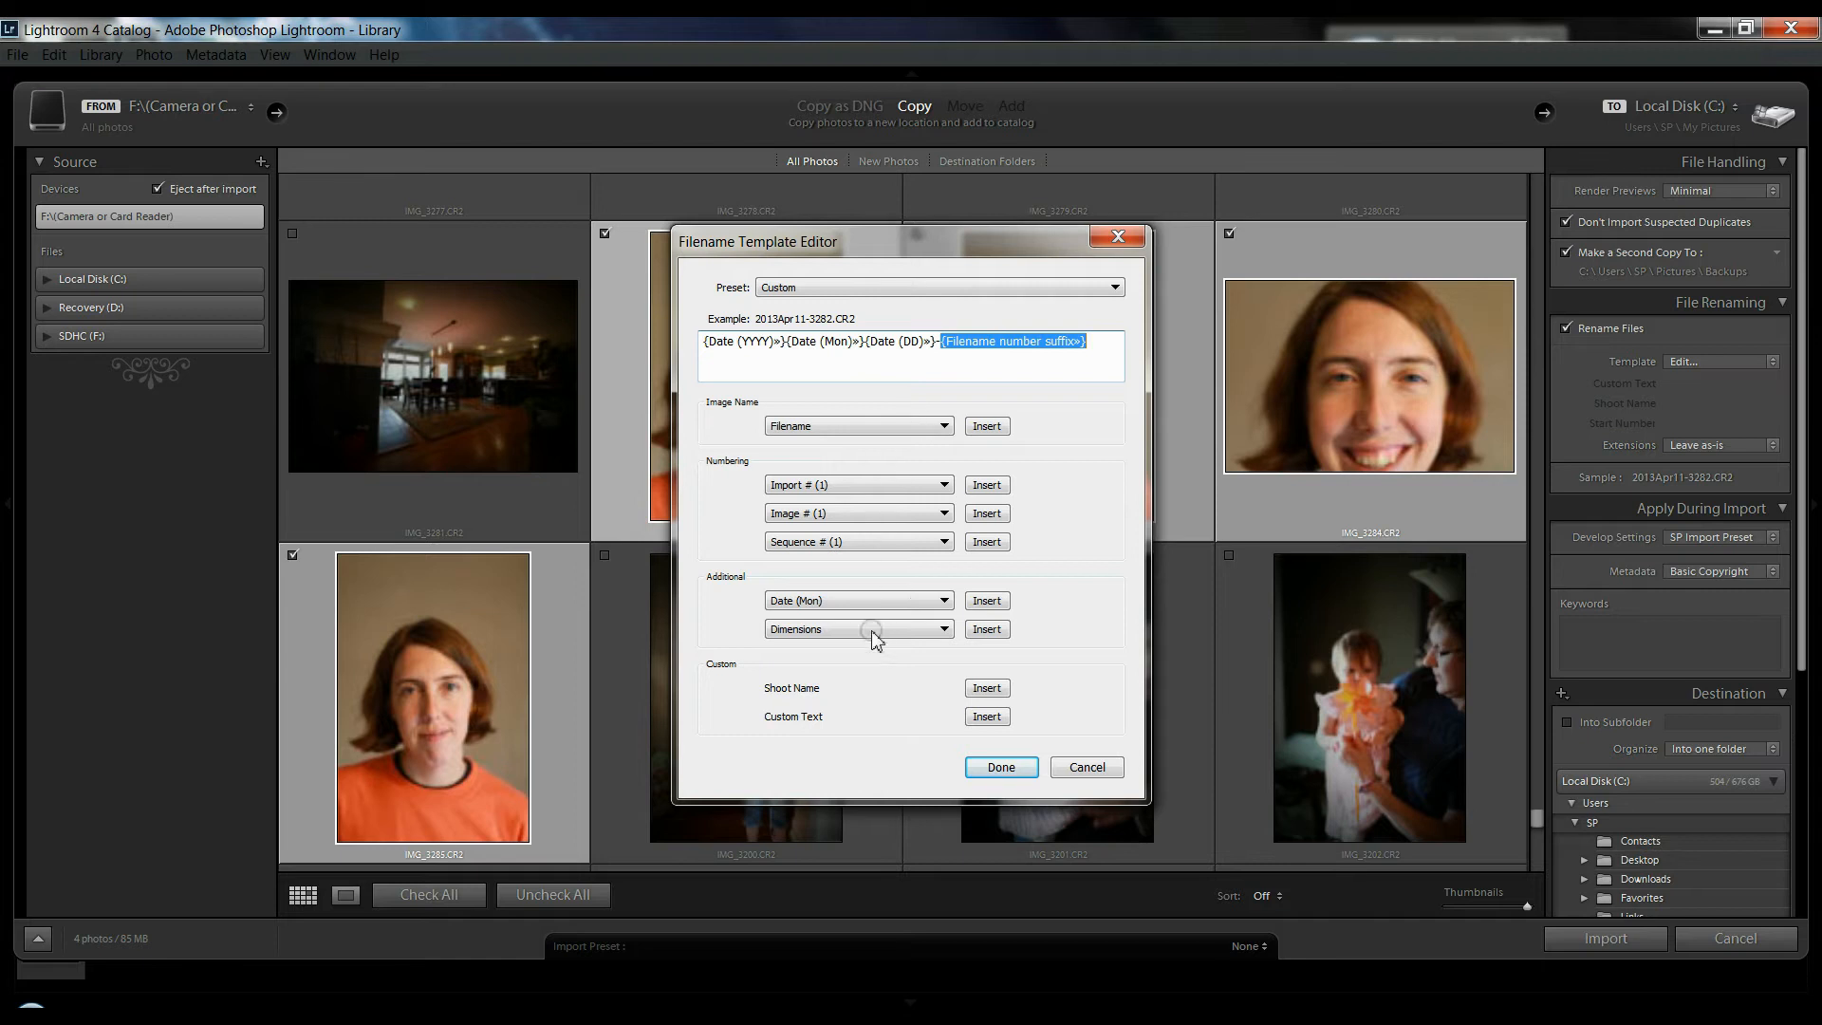
pyautogui.click(1087, 769)
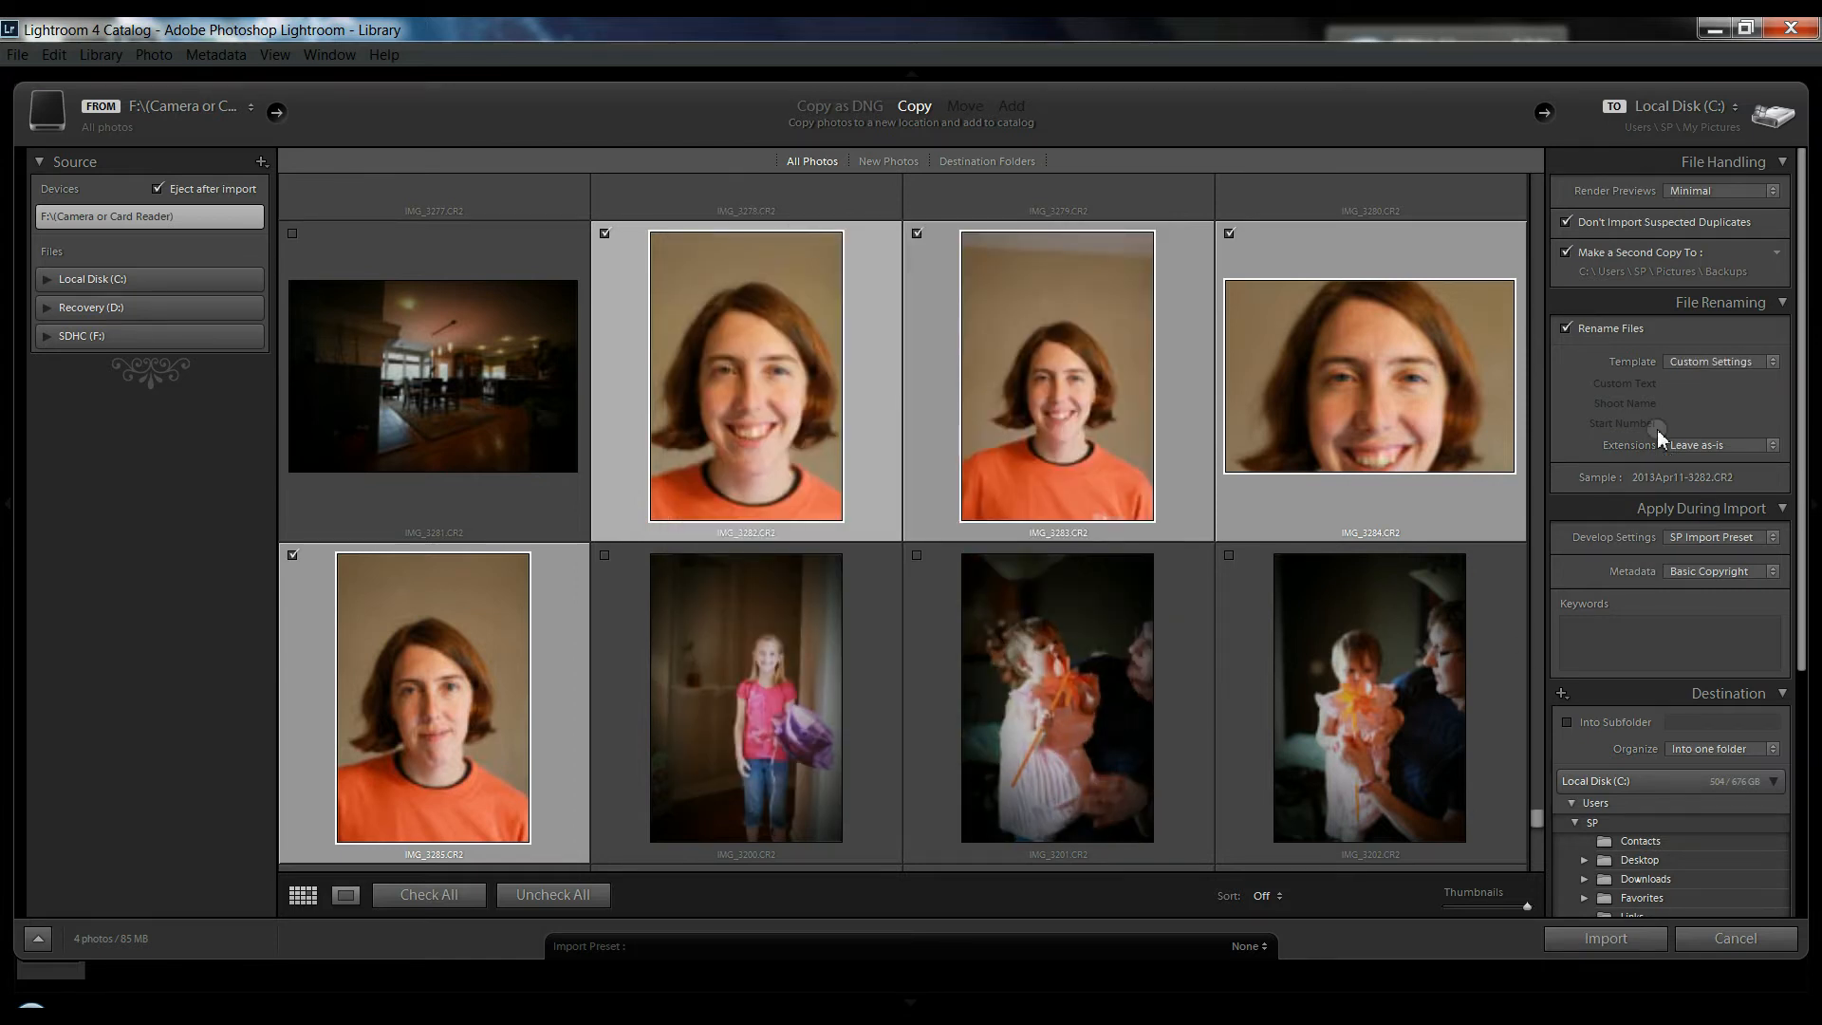
# Look through the develop presets that can be applied during import, including the Lightroom B&W Filter Presets
pyautogui.click(1711, 543)
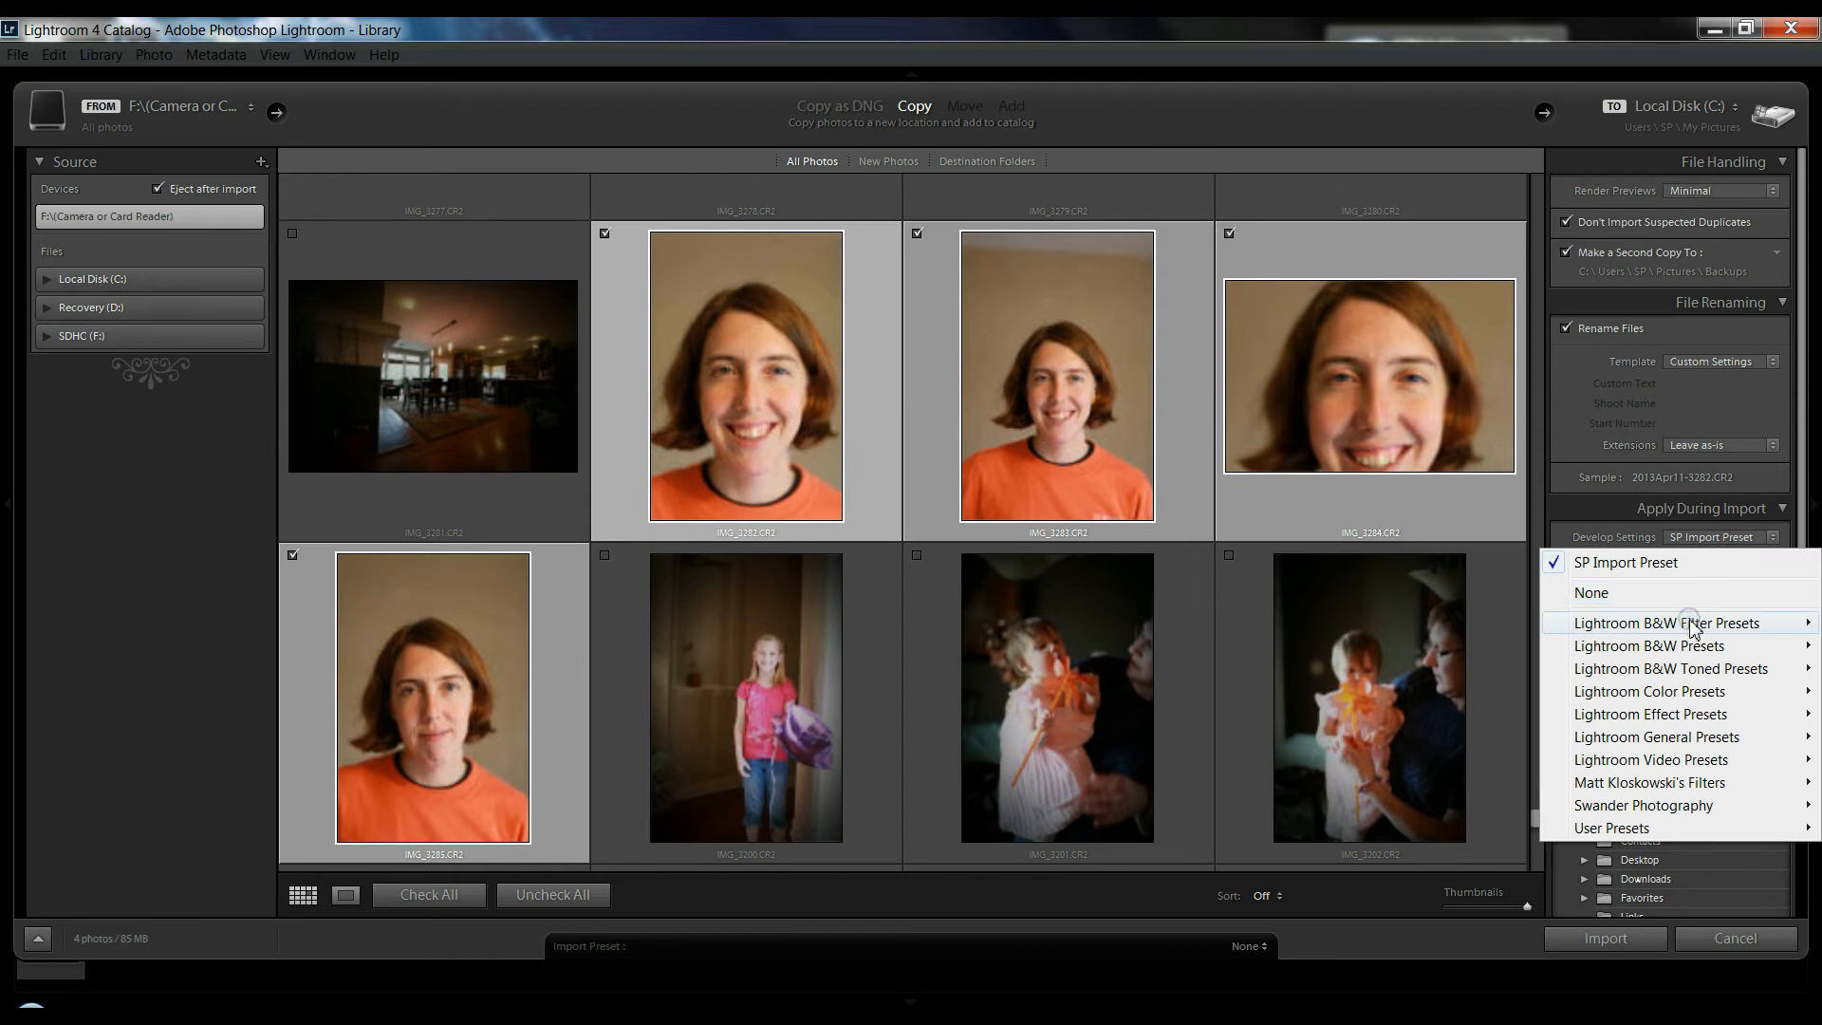
pyautogui.moveTo(1685, 623)
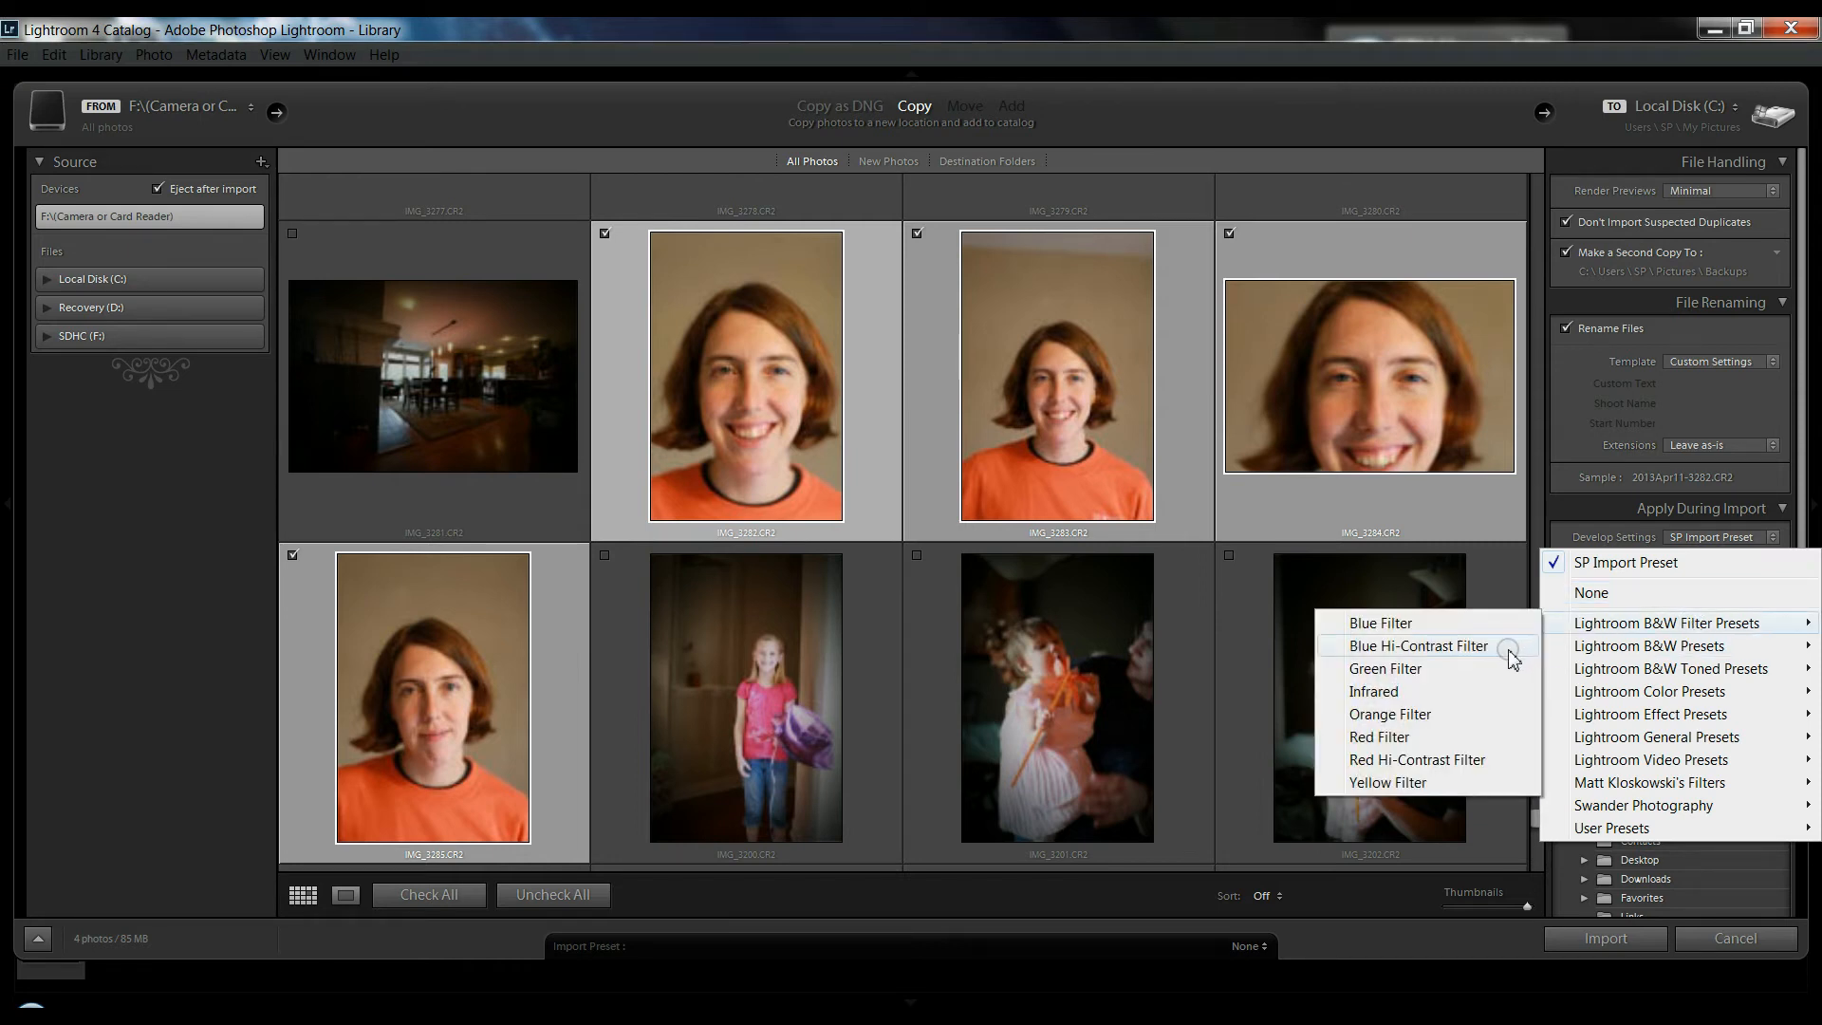
pyautogui.moveTo(1604, 646)
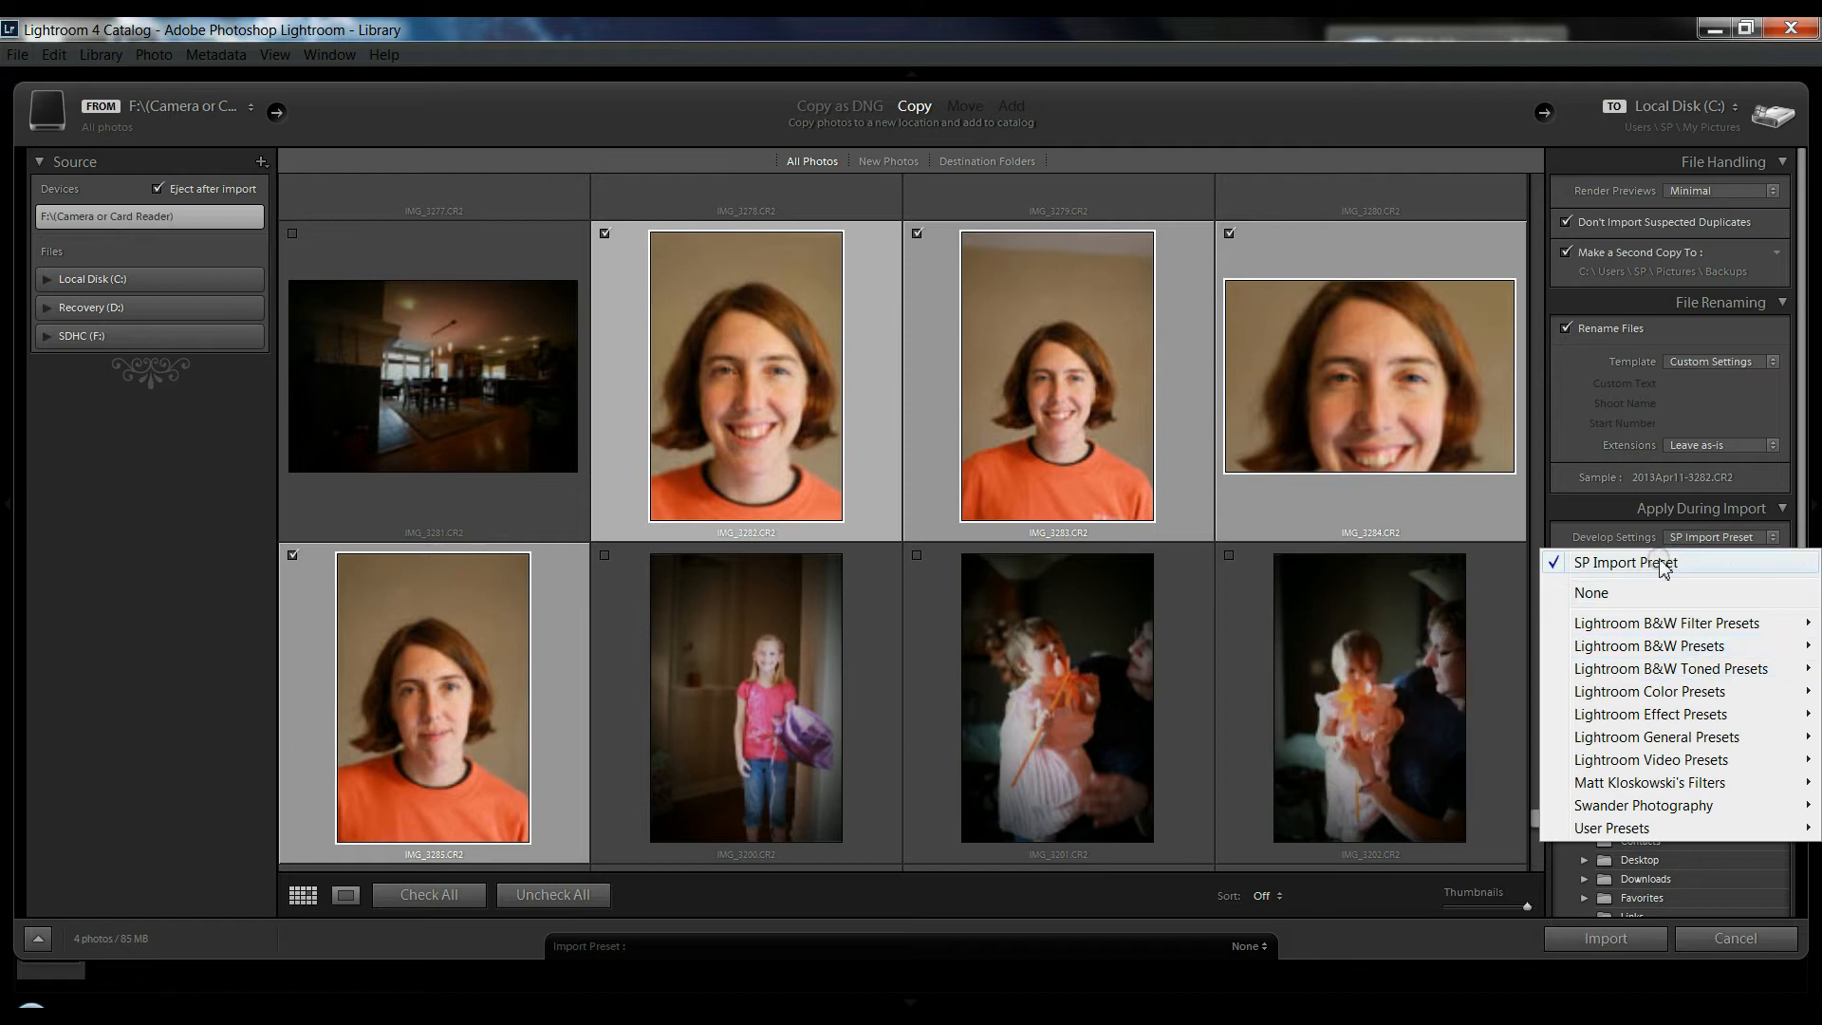
pyautogui.click(1634, 530)
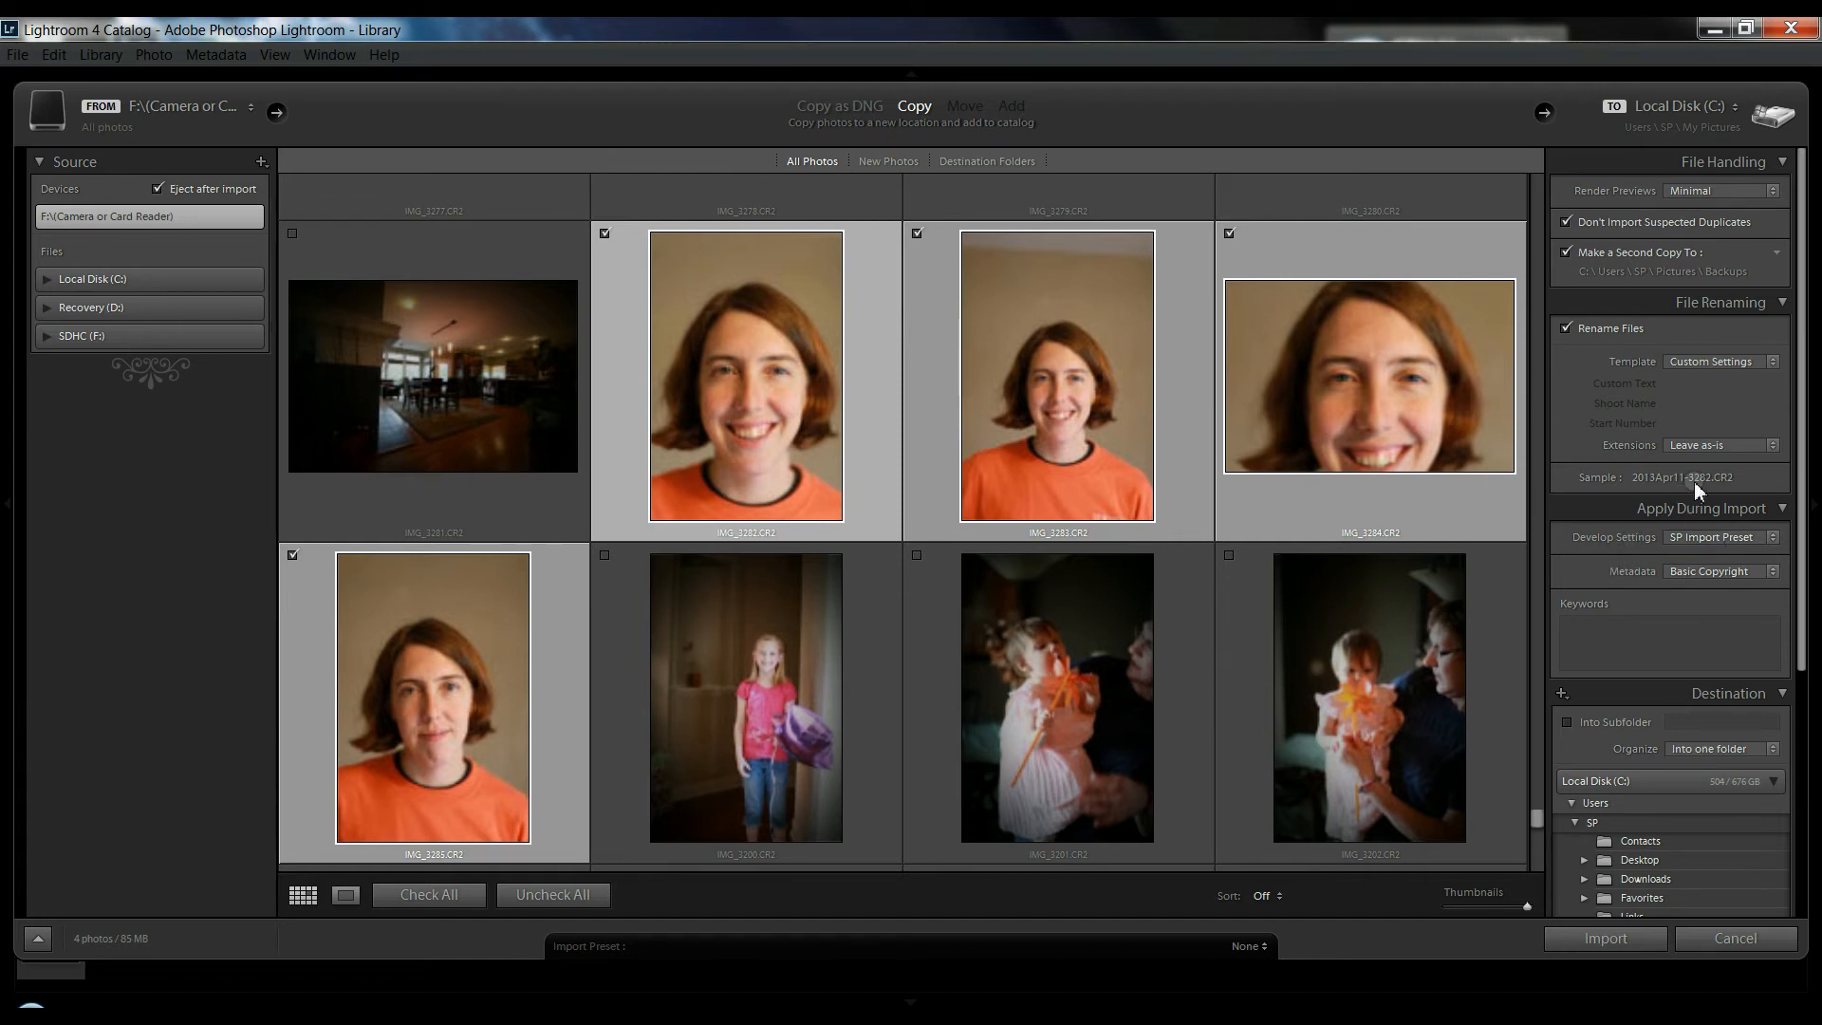
# Examine the available fields in the import metadata preset editor and close it without saving a preset
pyautogui.moveTo(1803, 453); pyautogui.dragTo(1802, 523)
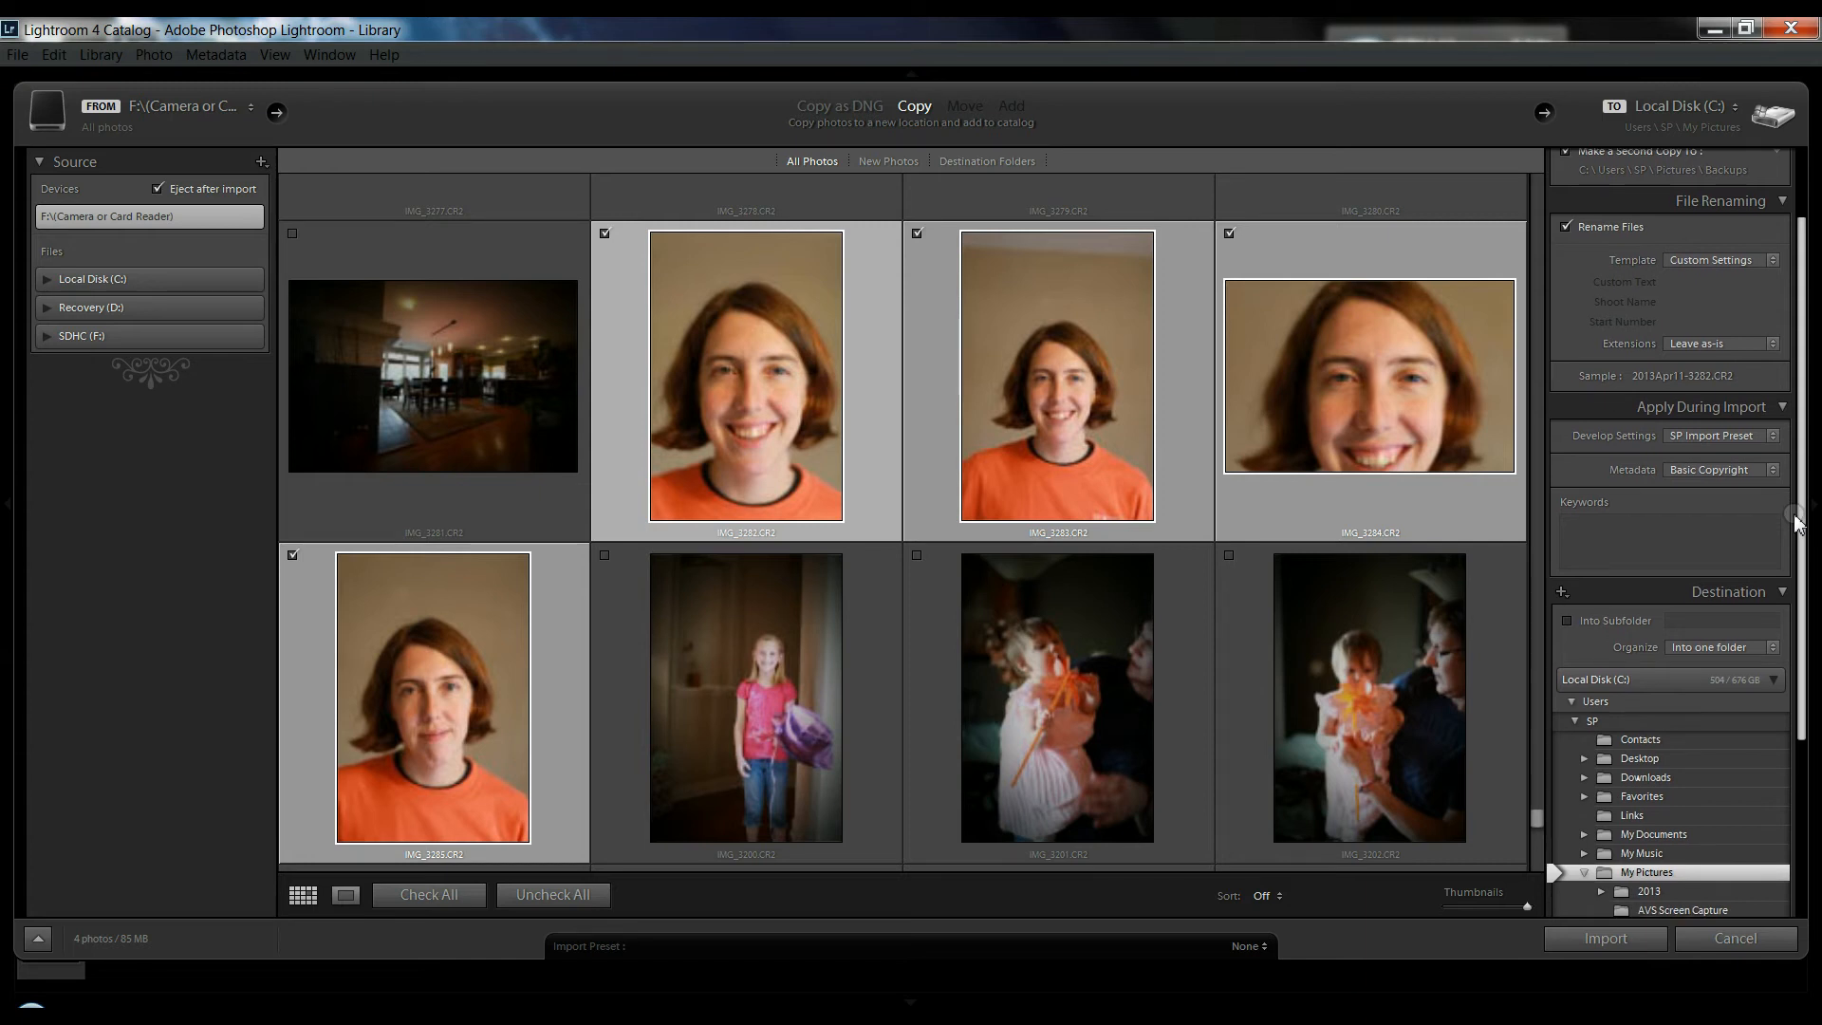
pyautogui.click(1707, 476)
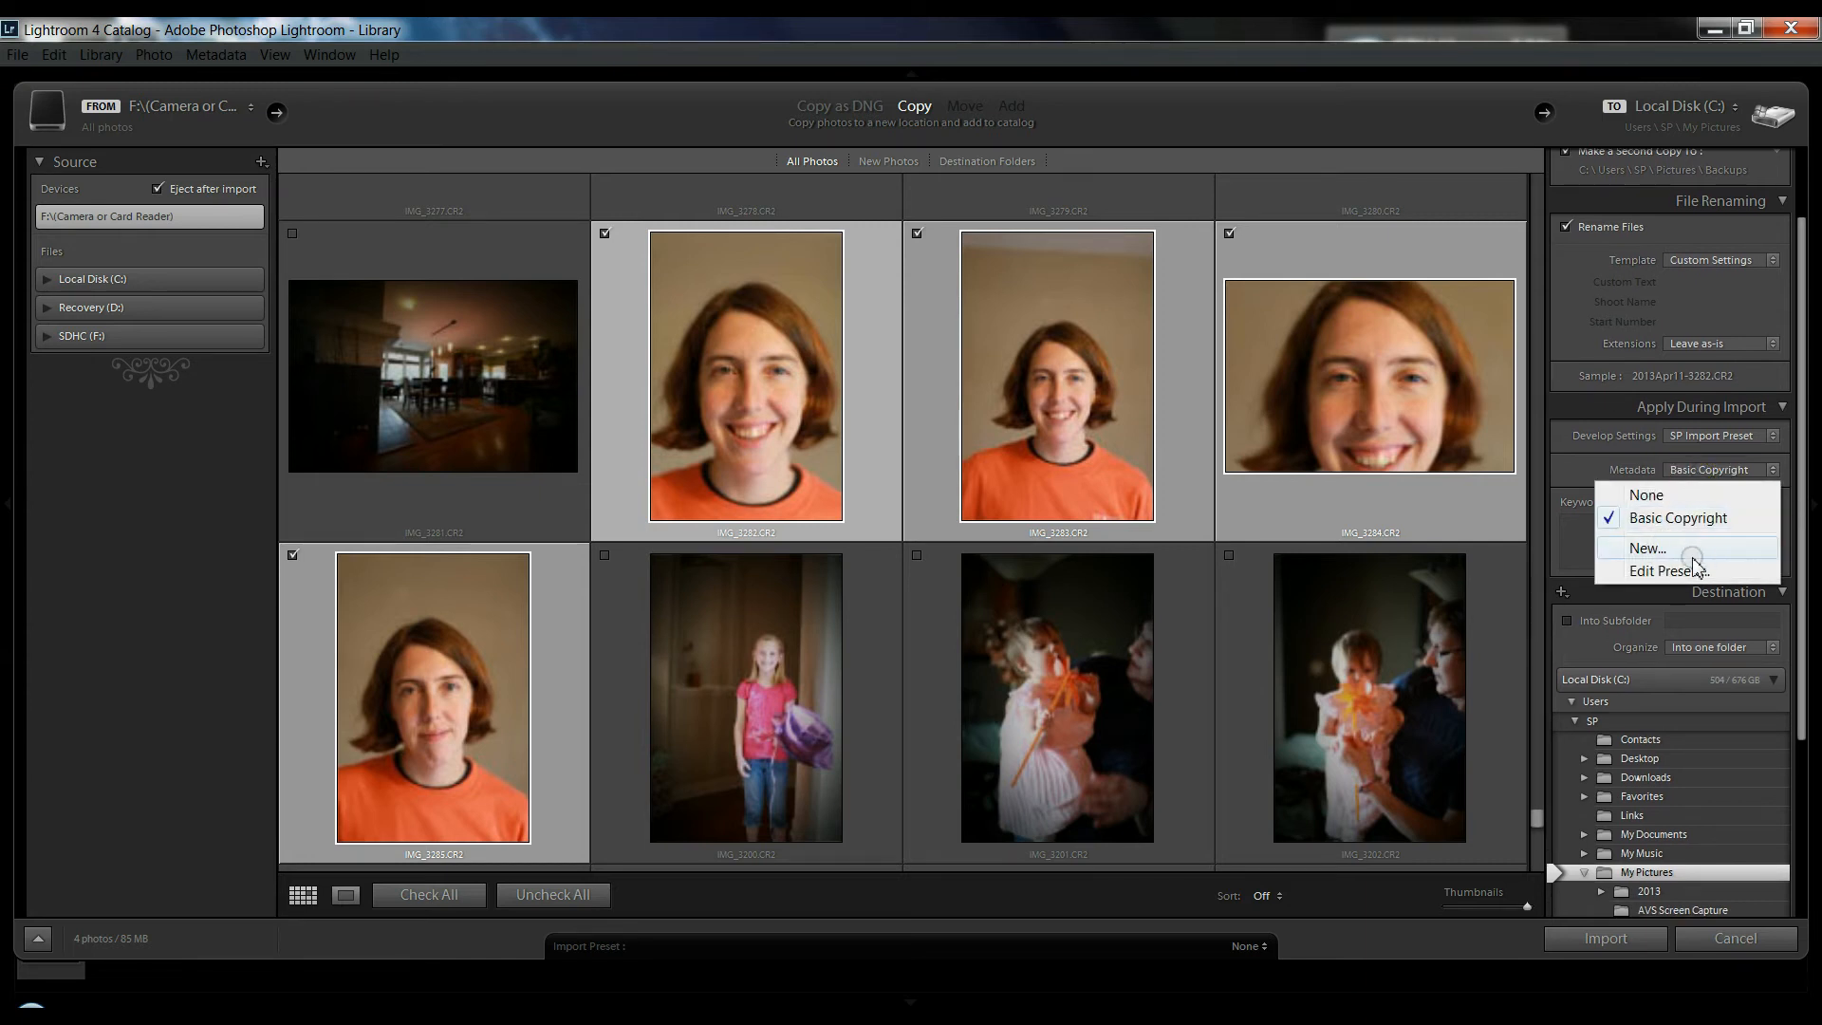
pyautogui.click(1673, 573)
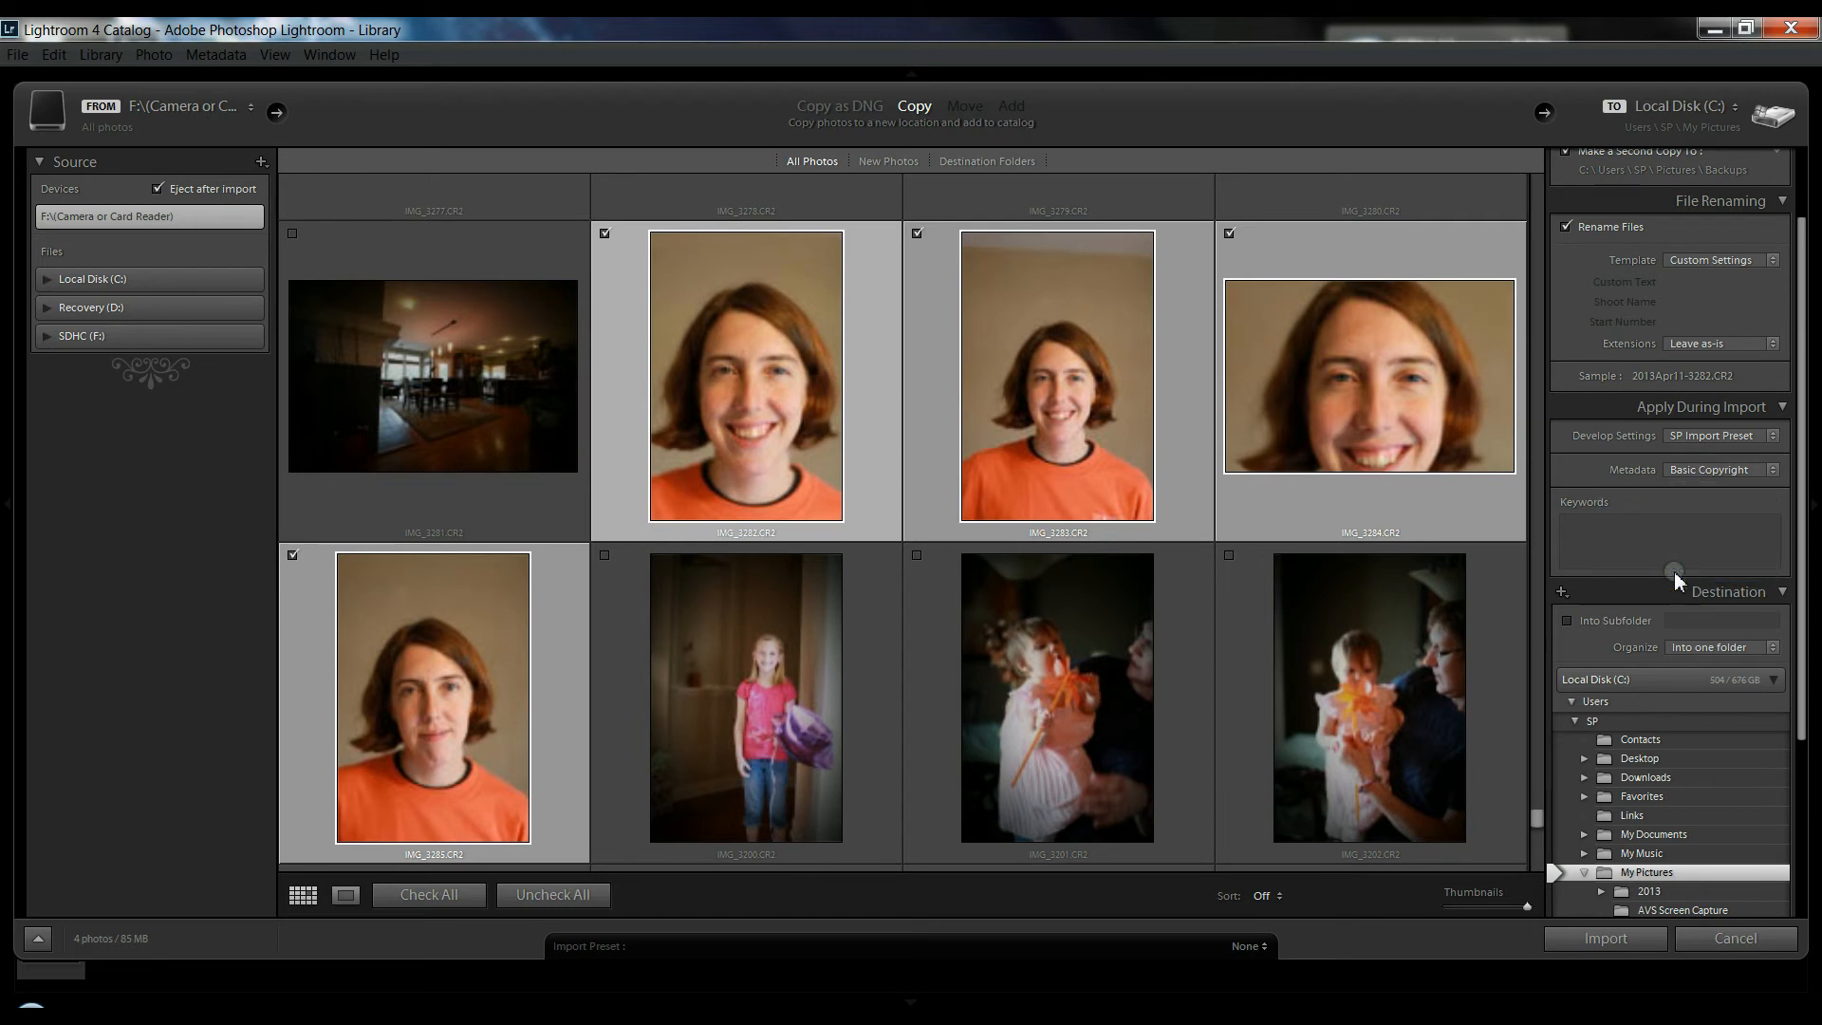
pyautogui.moveTo(1155, 355); pyautogui.dragTo(1150, 702)
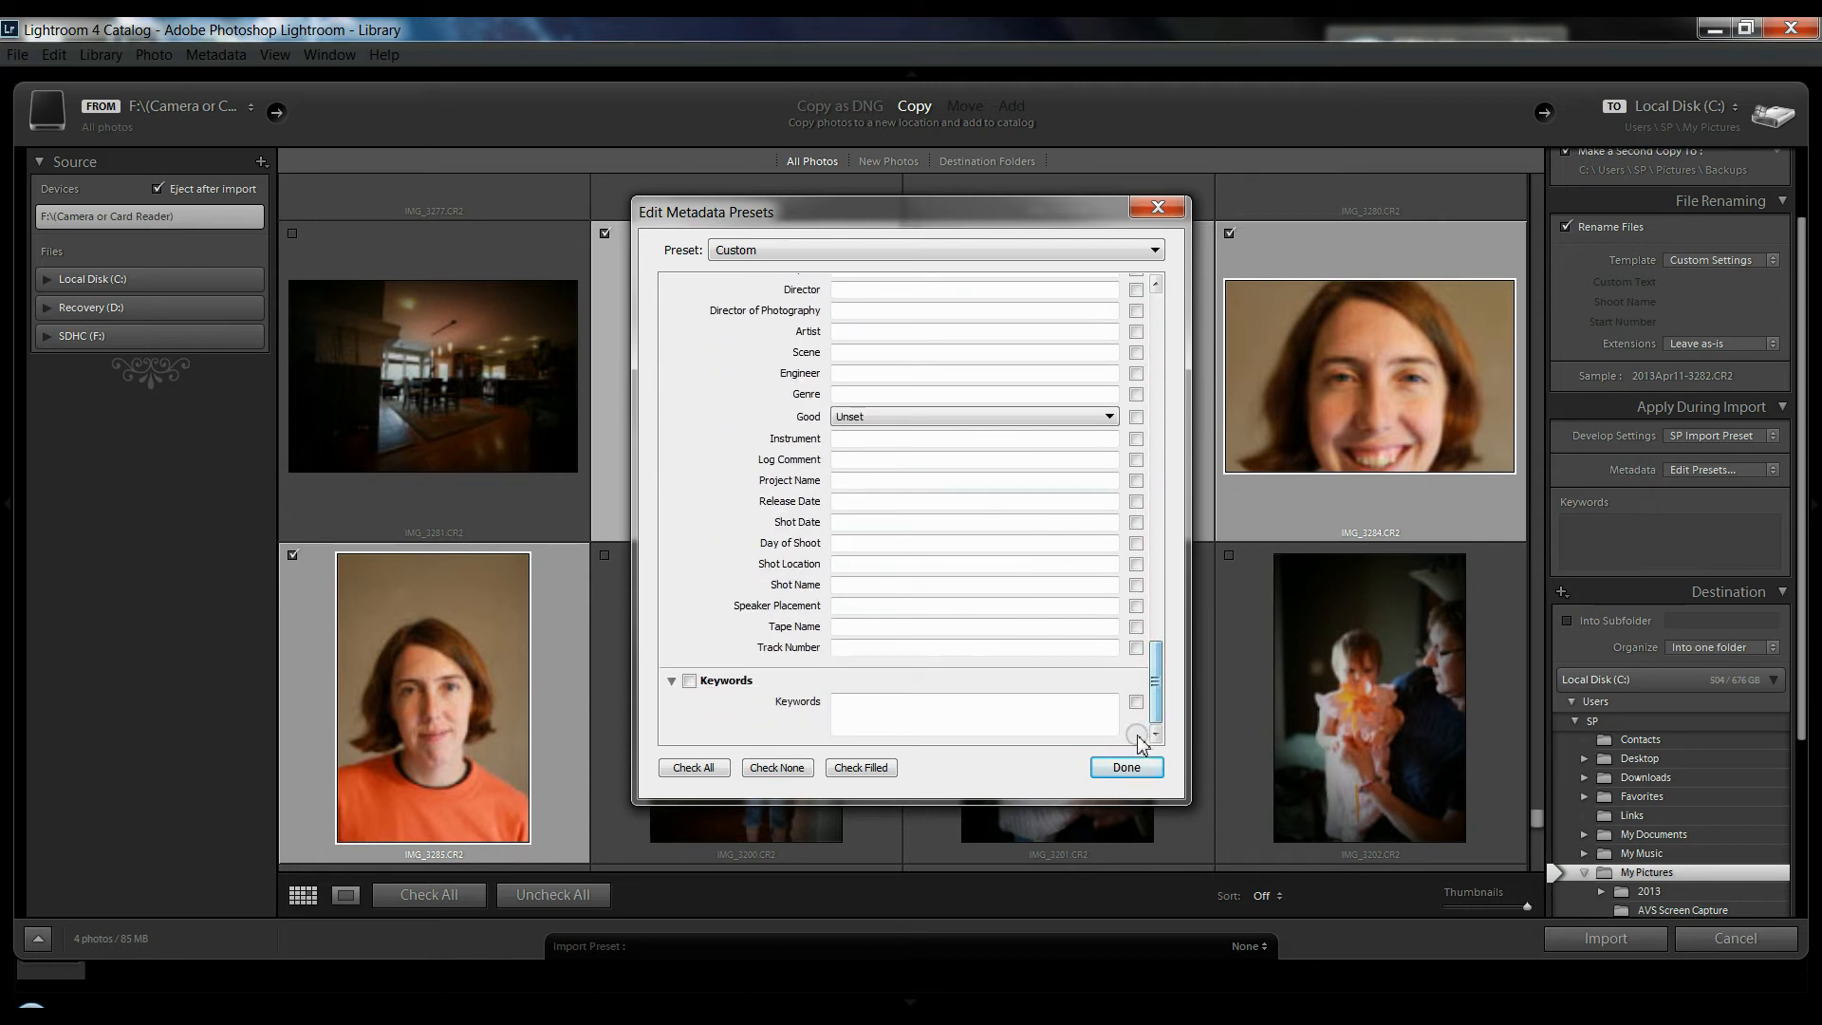
pyautogui.click(1138, 769)
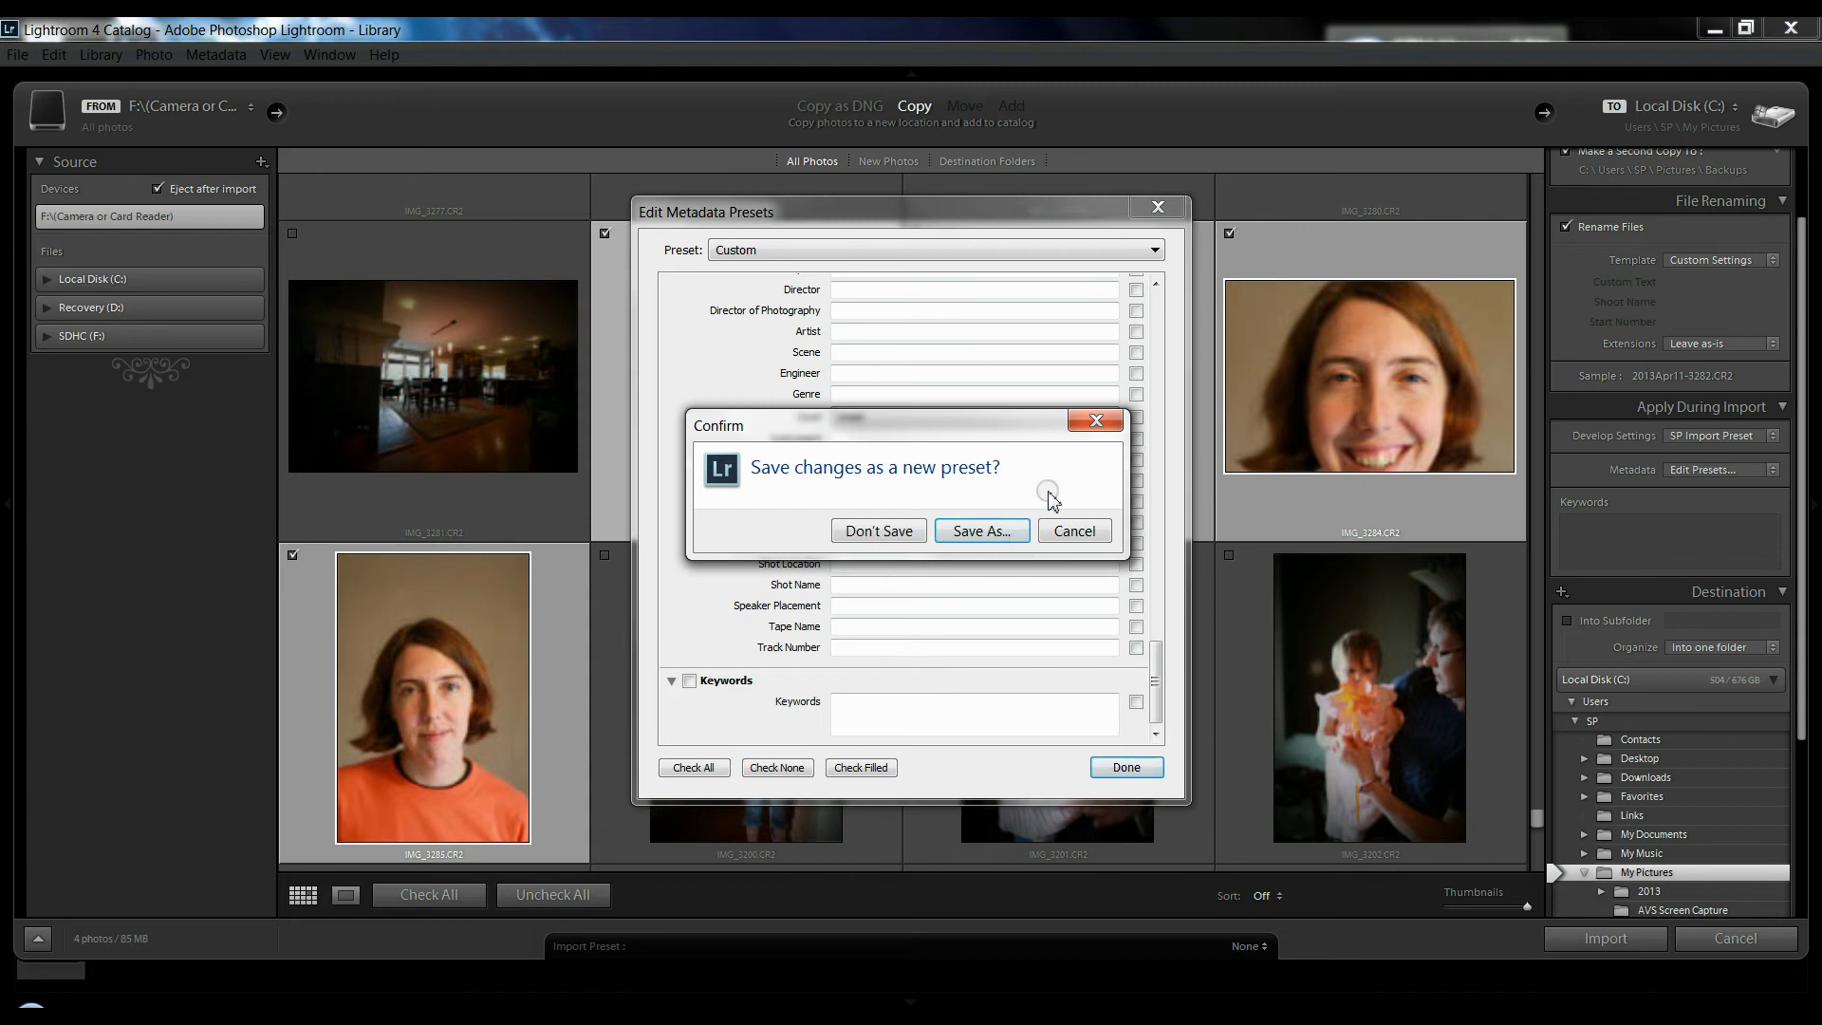
pyautogui.click(1069, 433)
pyautogui.click(1156, 207)
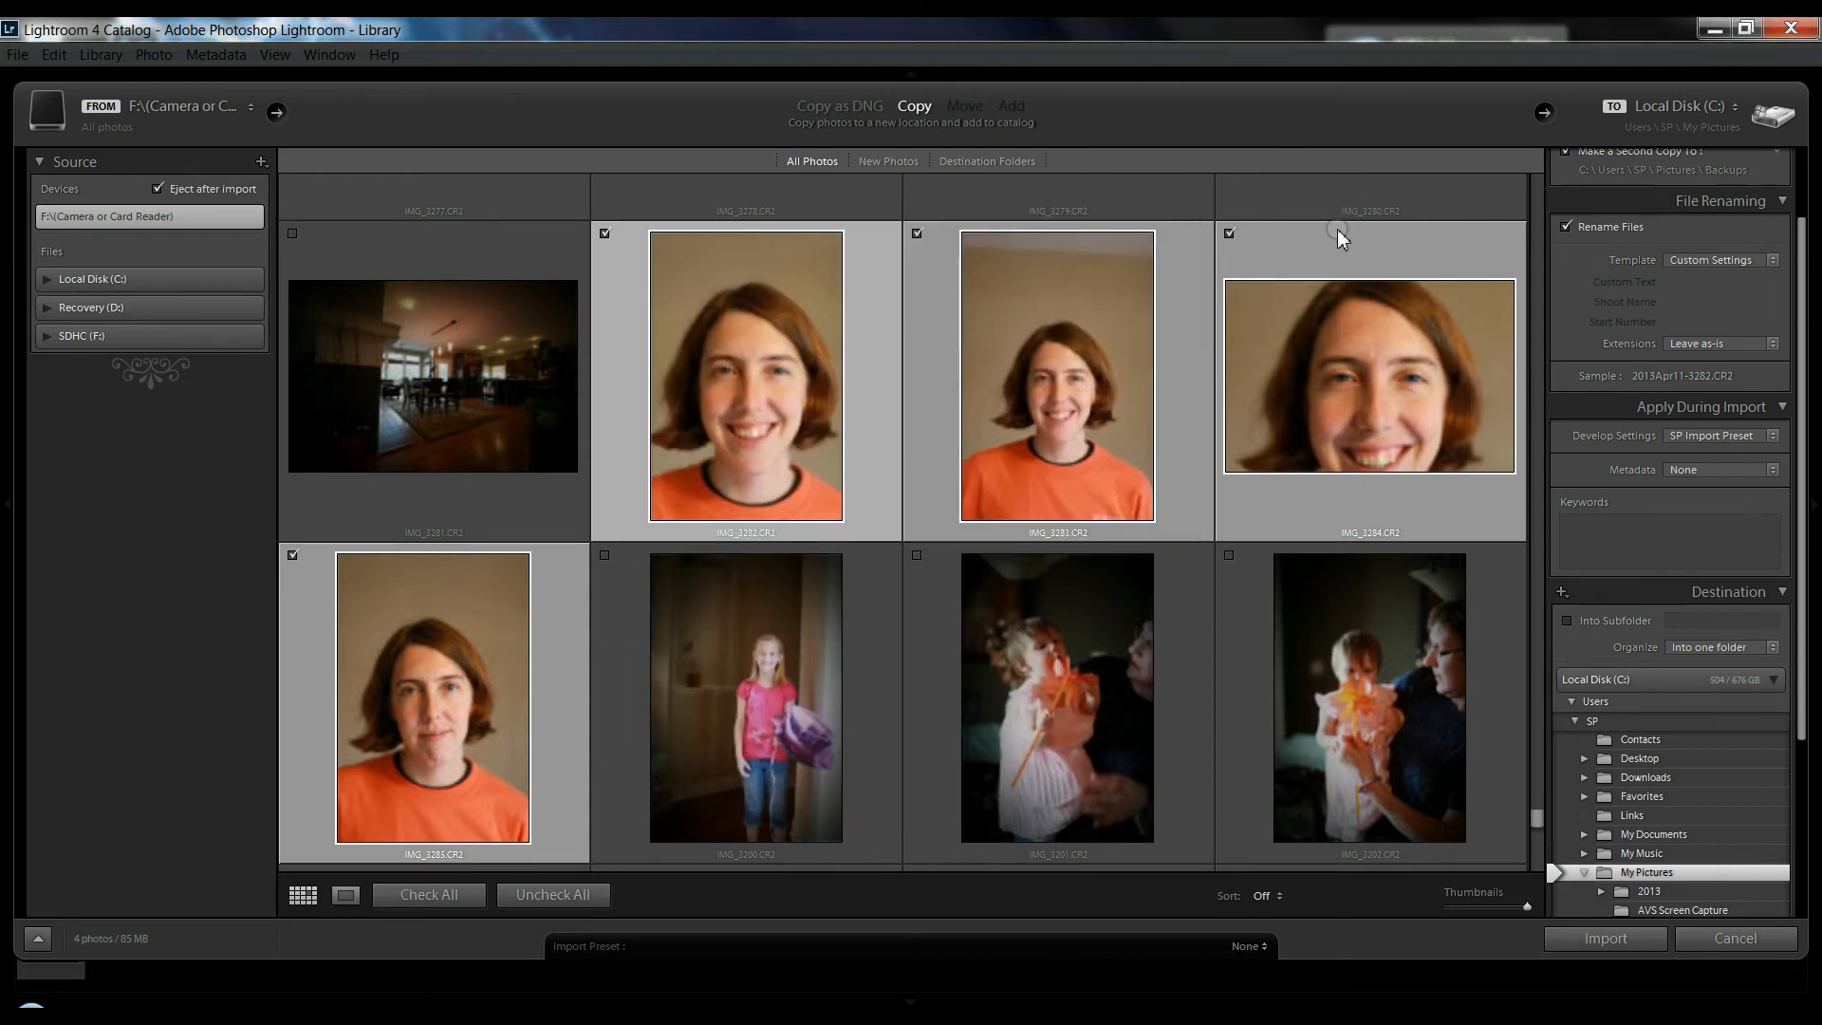
# Import the four checked portraits into the My Pictures folder and open the first one in the Develop module
pyautogui.moveTo(1806, 551); pyautogui.dragTo(1794, 663)
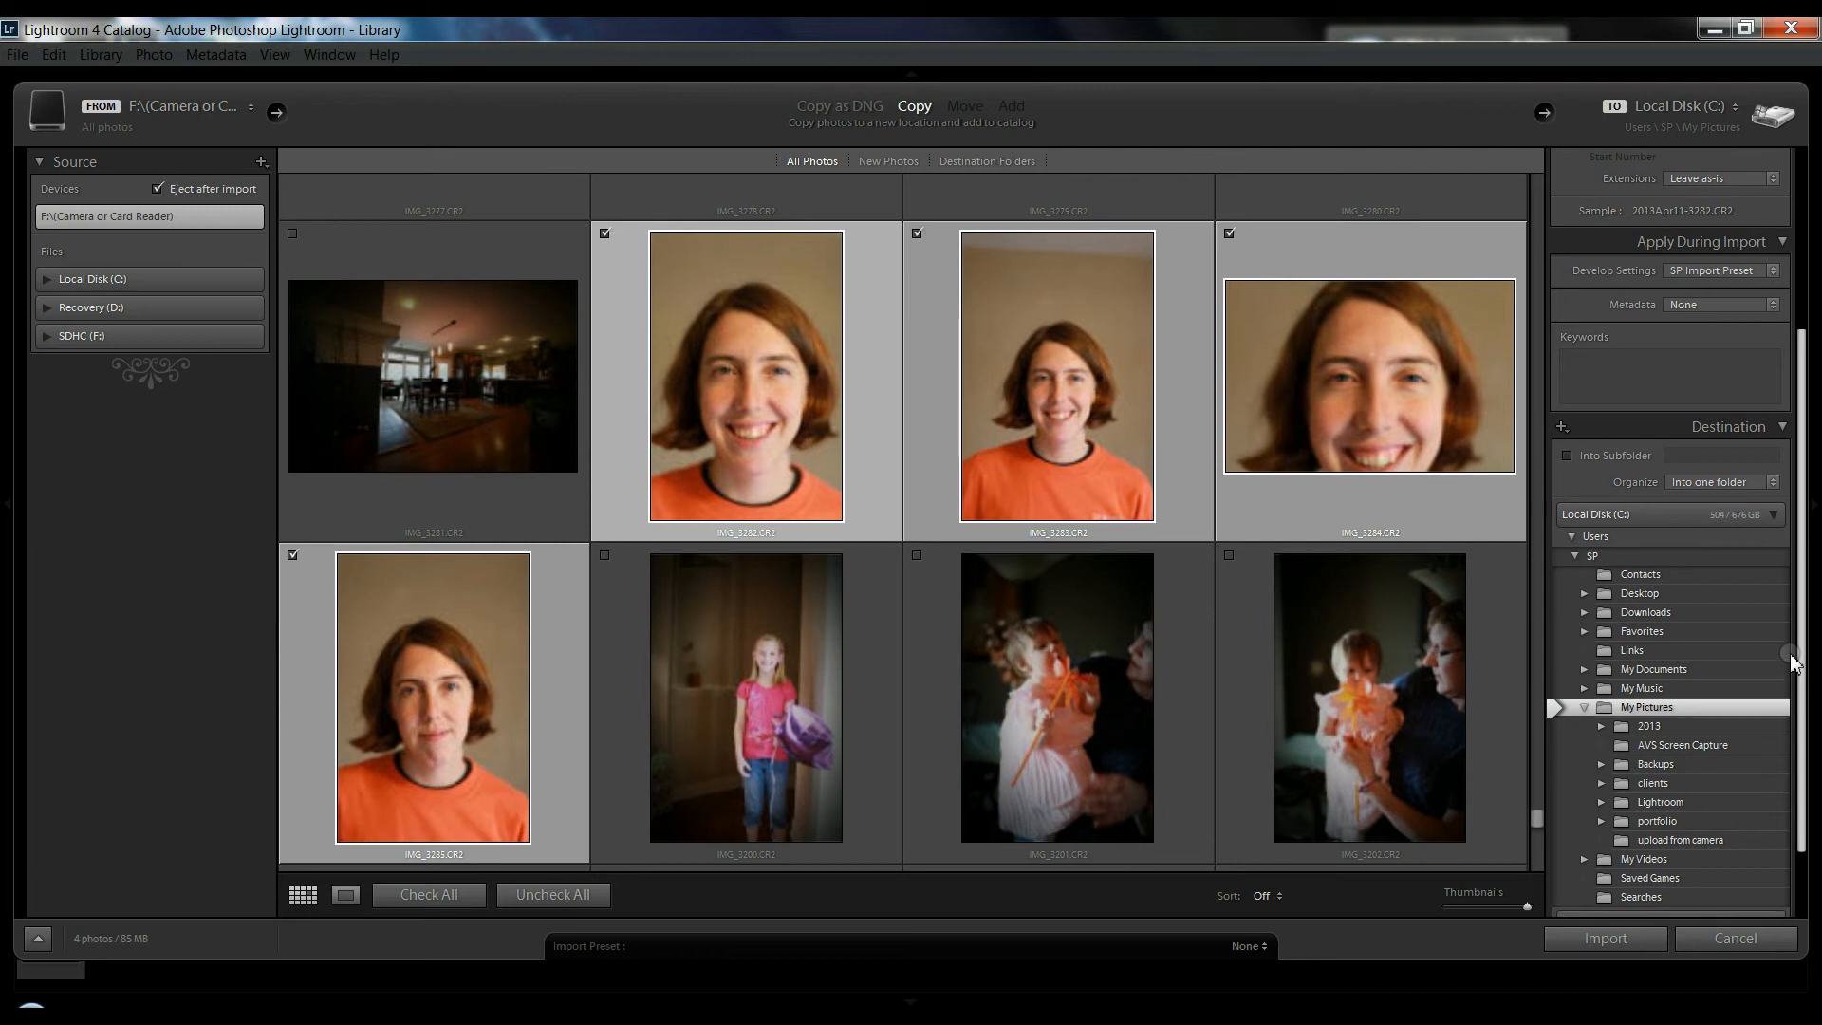
pyautogui.scroll(-1, 1794, 683)
pyautogui.moveTo(1797, 533); pyautogui.dragTo(1797, 631)
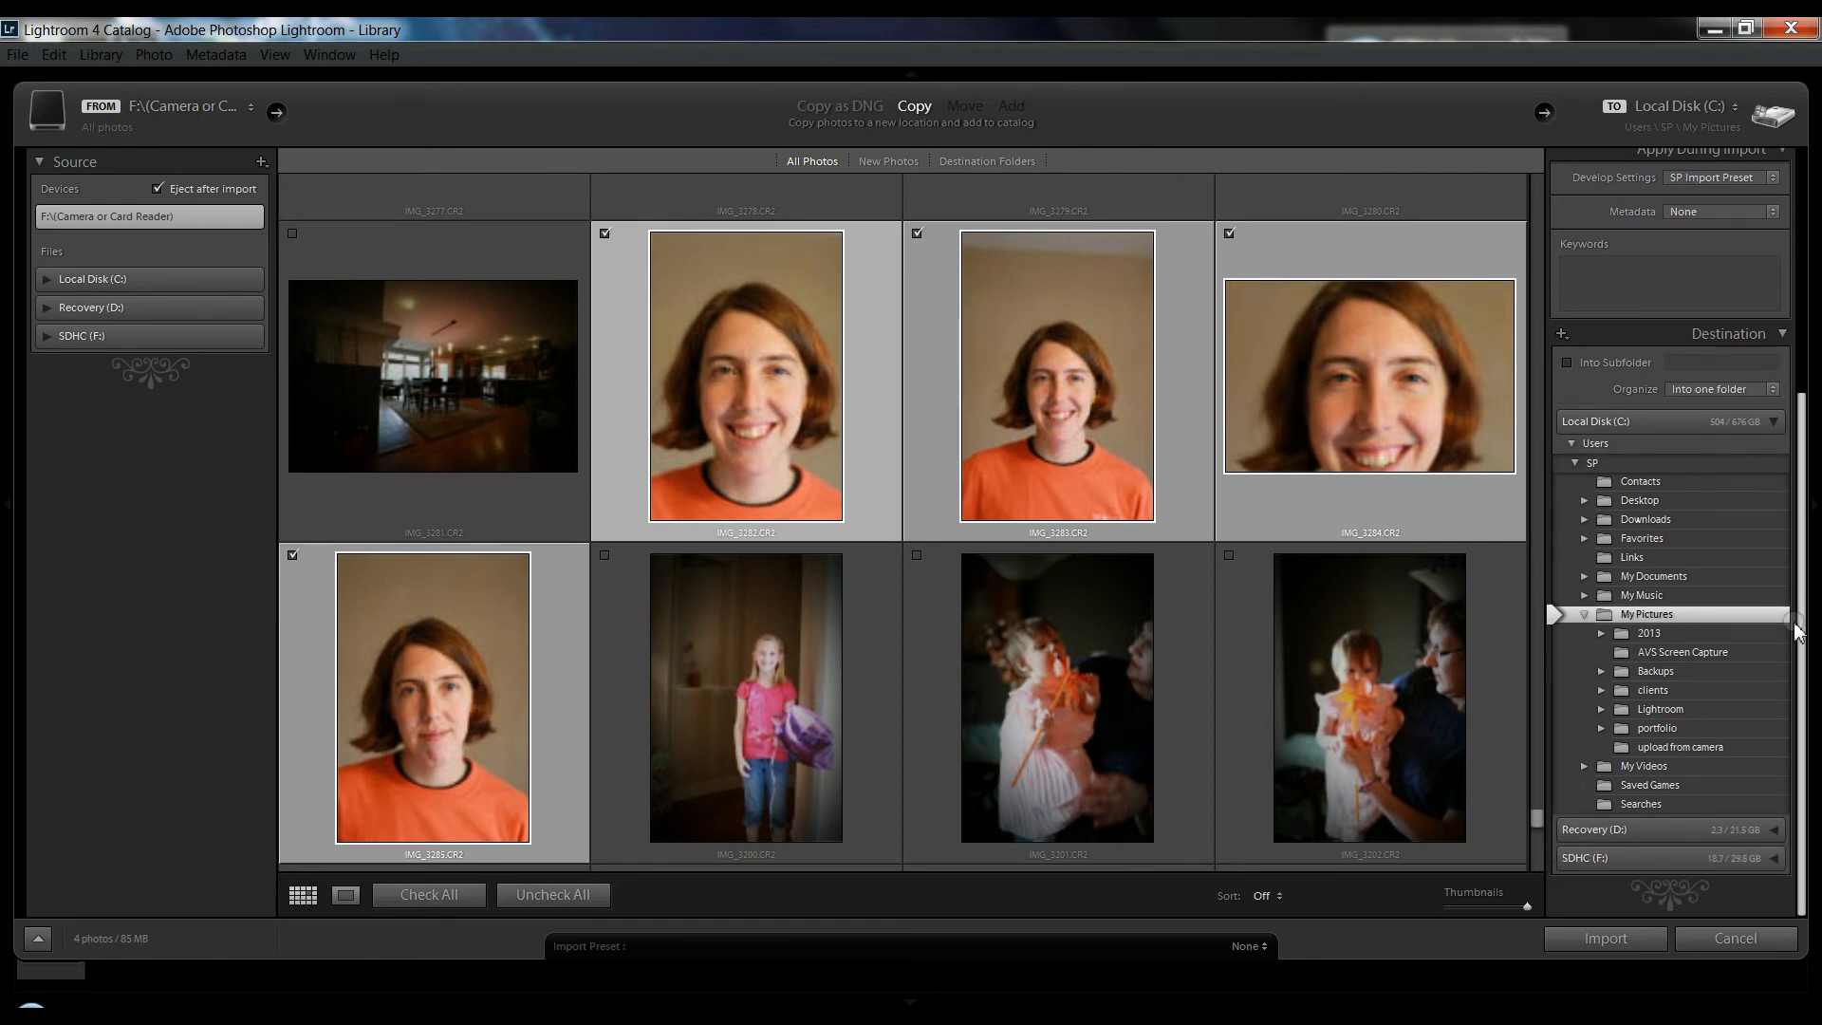
pyautogui.click(1585, 941)
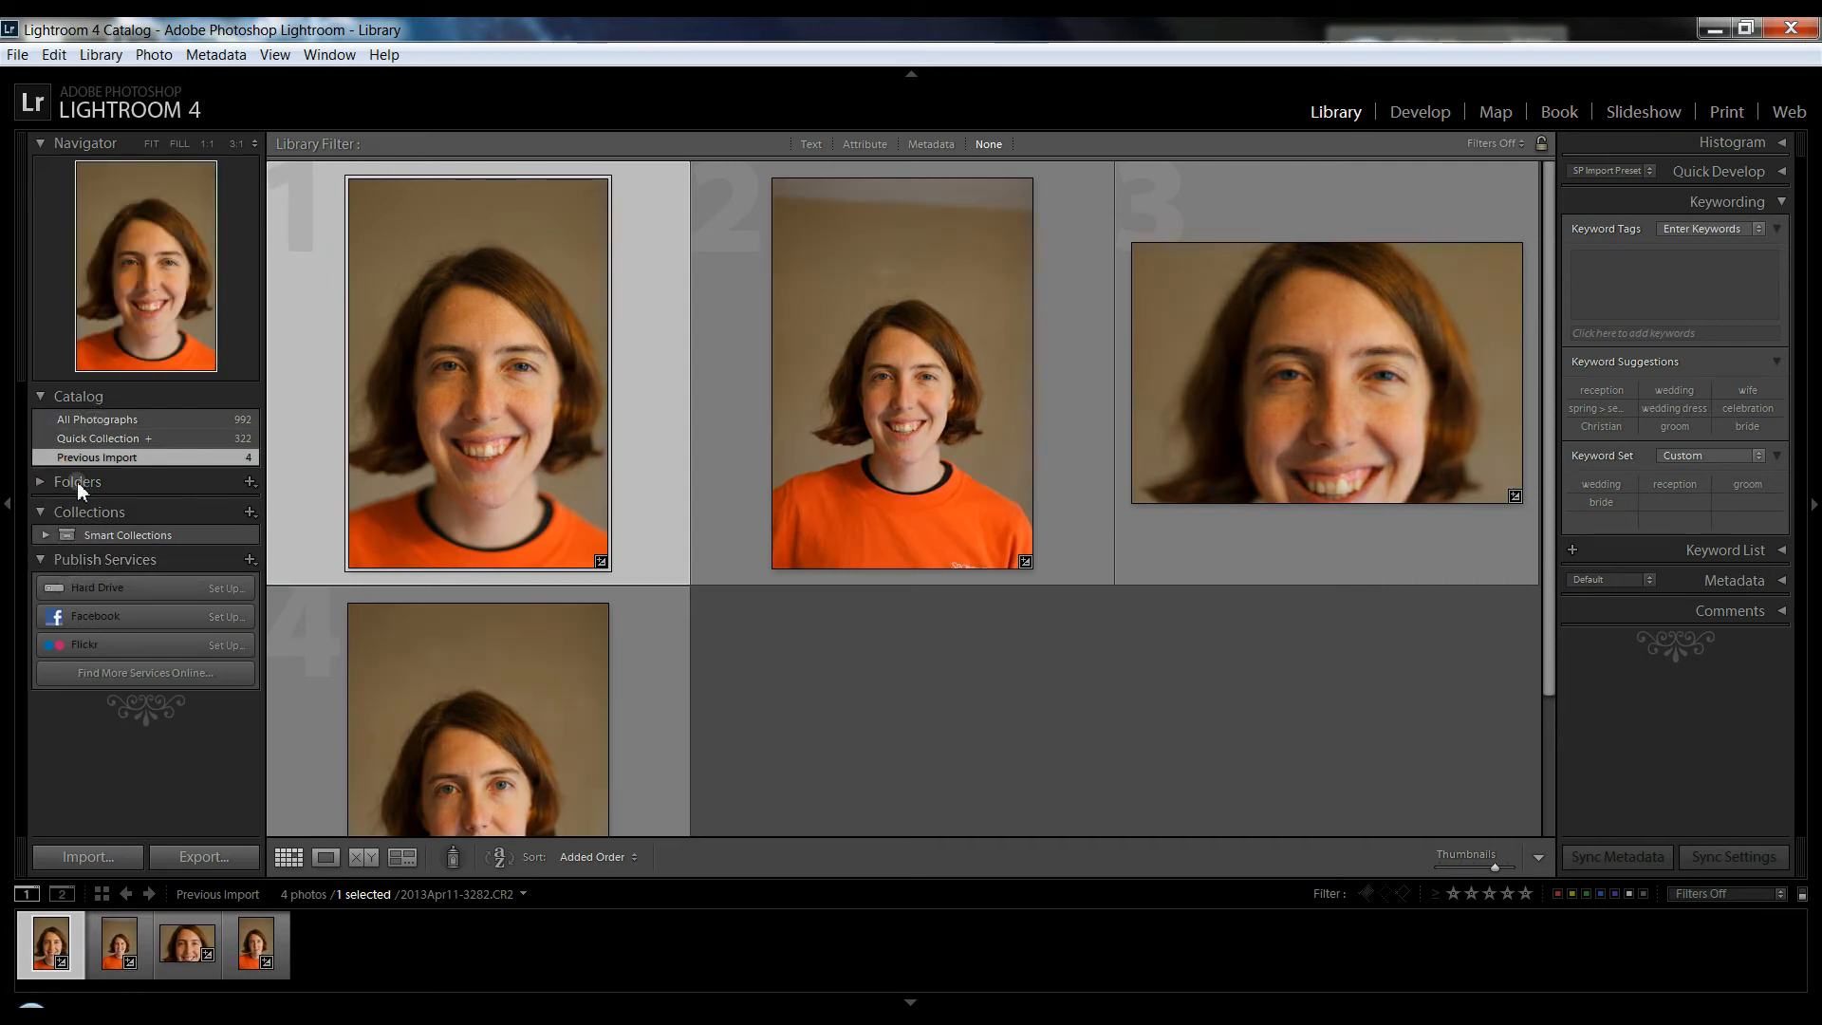
pyautogui.click(1422, 112)
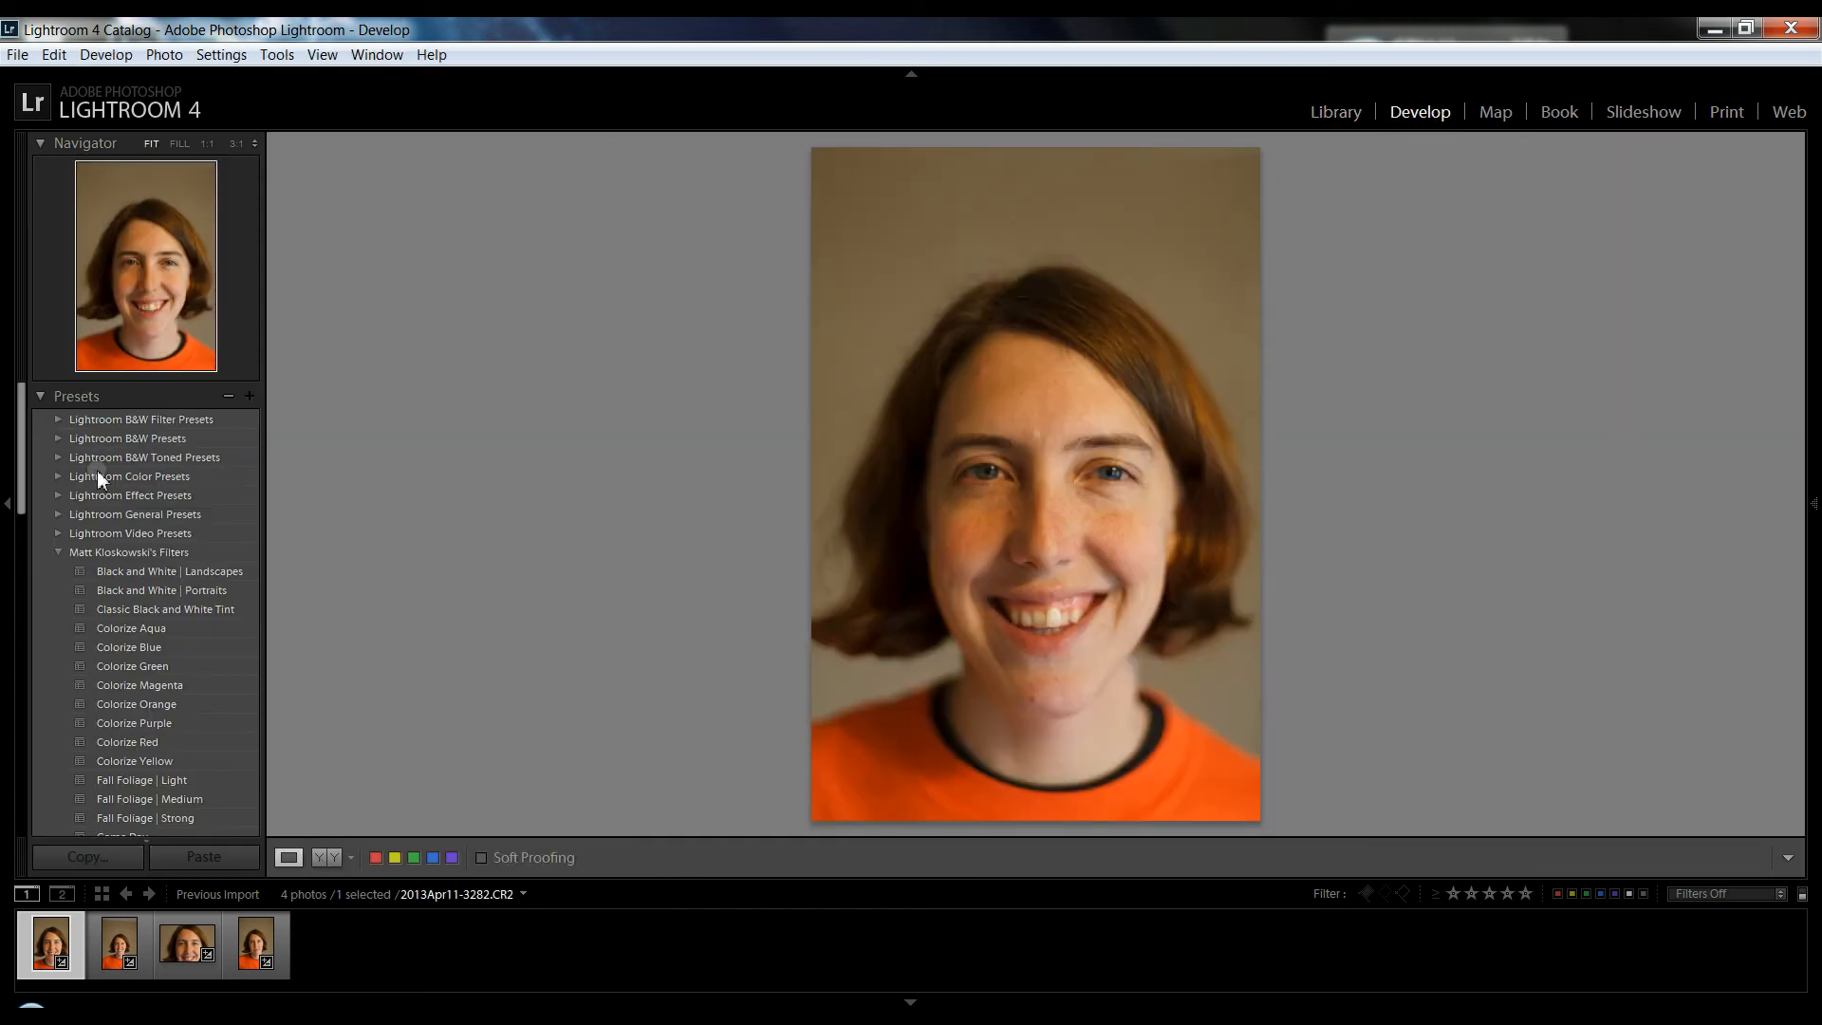
# Collapse the Matt Kloskowski's Filters and Swander Photography preset folders
pyautogui.click(59, 553)
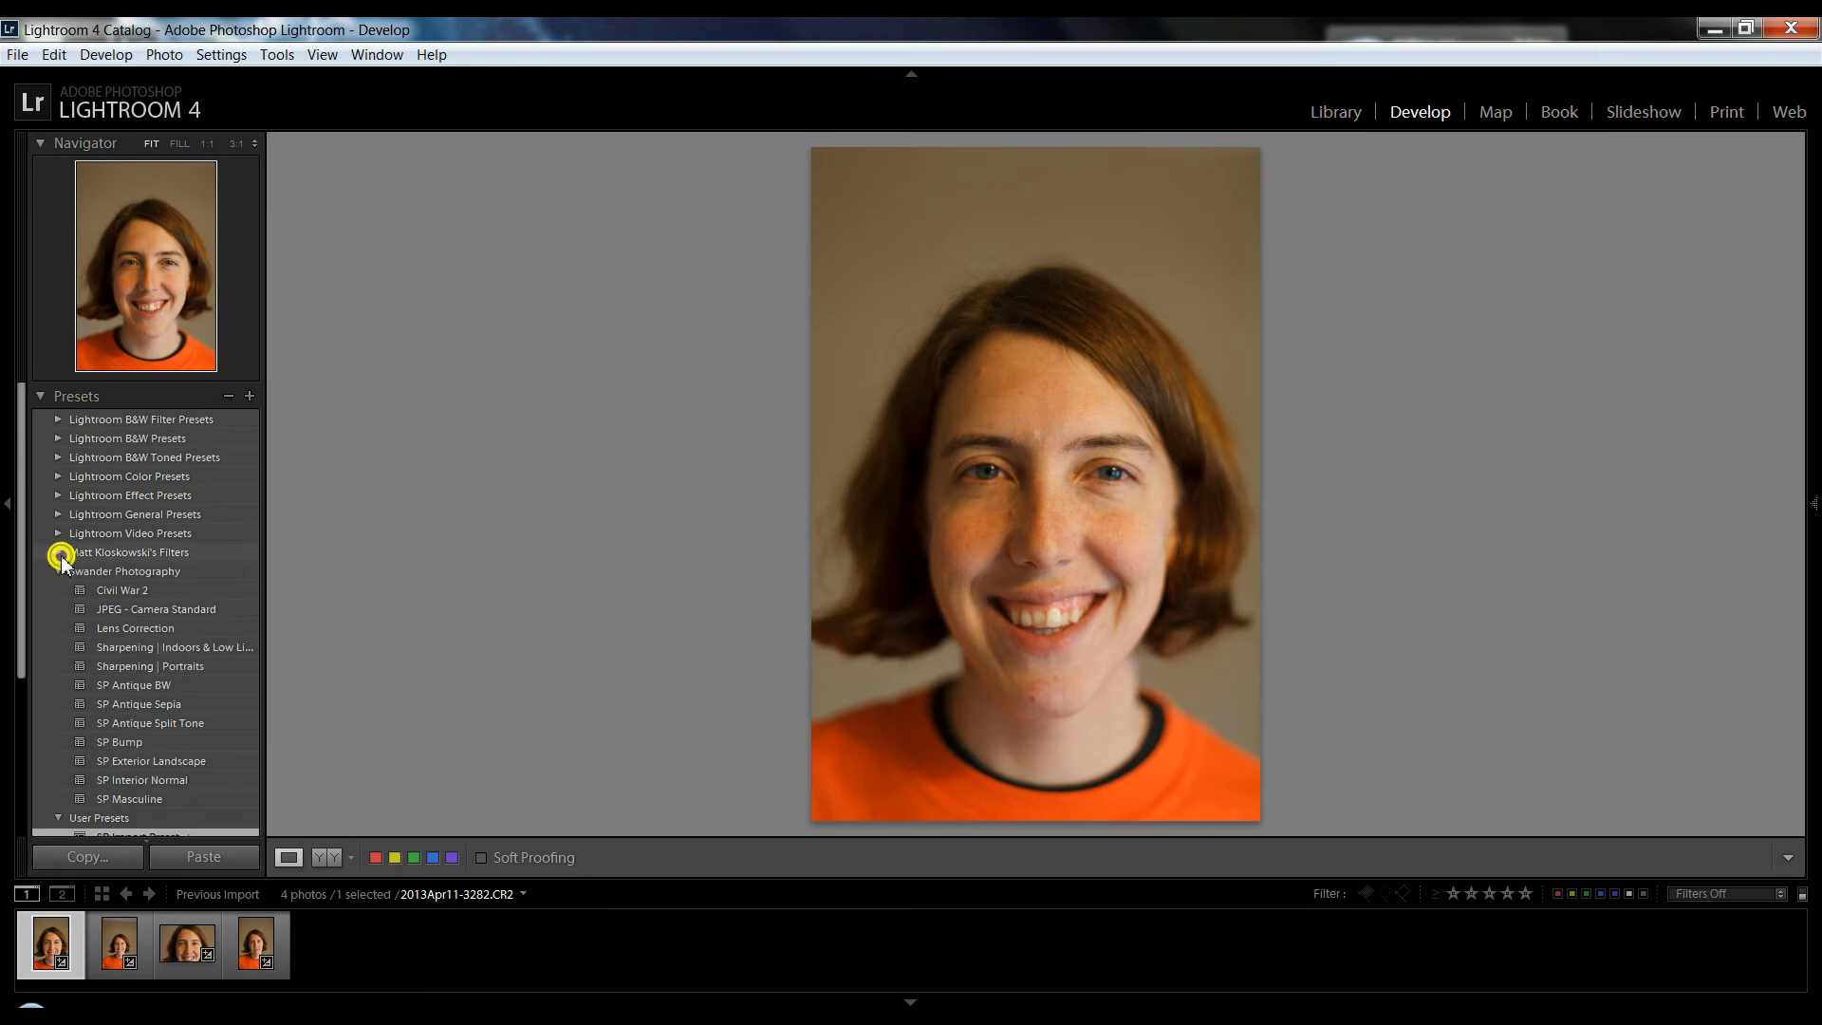
pyautogui.click(59, 569)
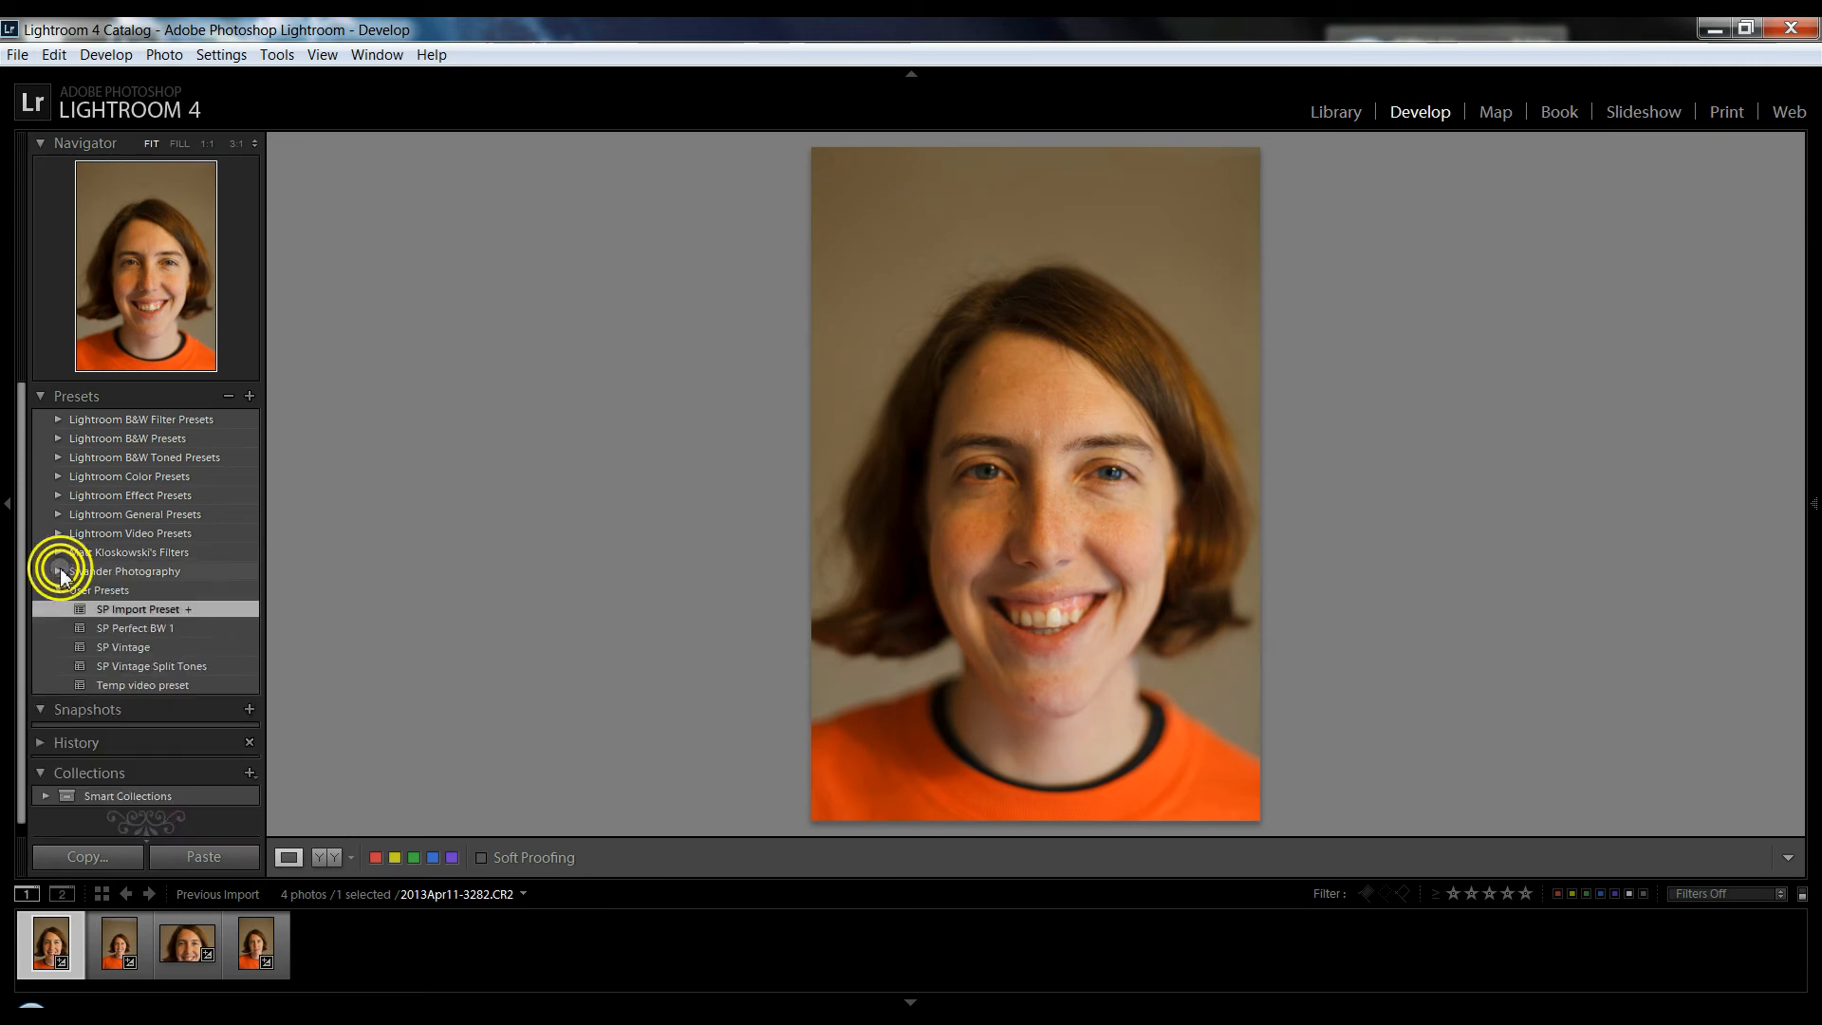
# Review the sharpening, noise reduction and lens correction settings, and turn Enable Profile Corrections off and on again to compare the portrait
pyautogui.moveTo(1781, 662)
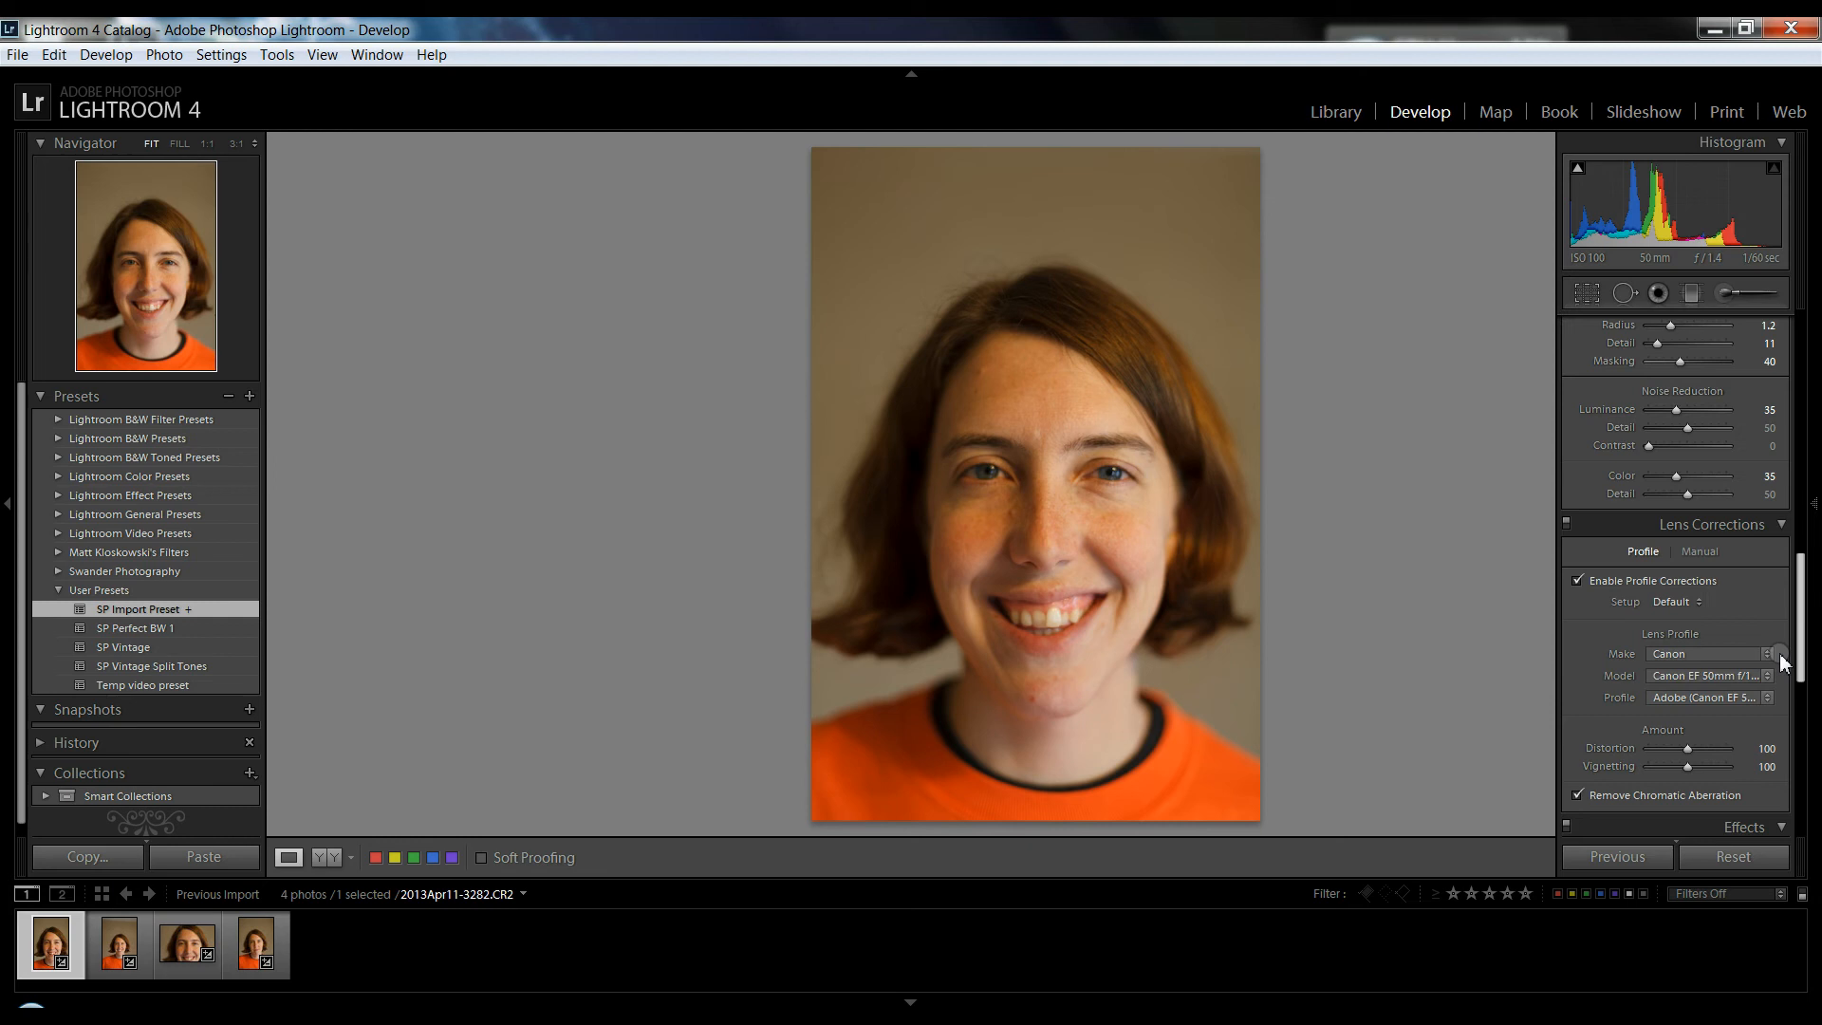
pyautogui.scroll(2, 1780, 662)
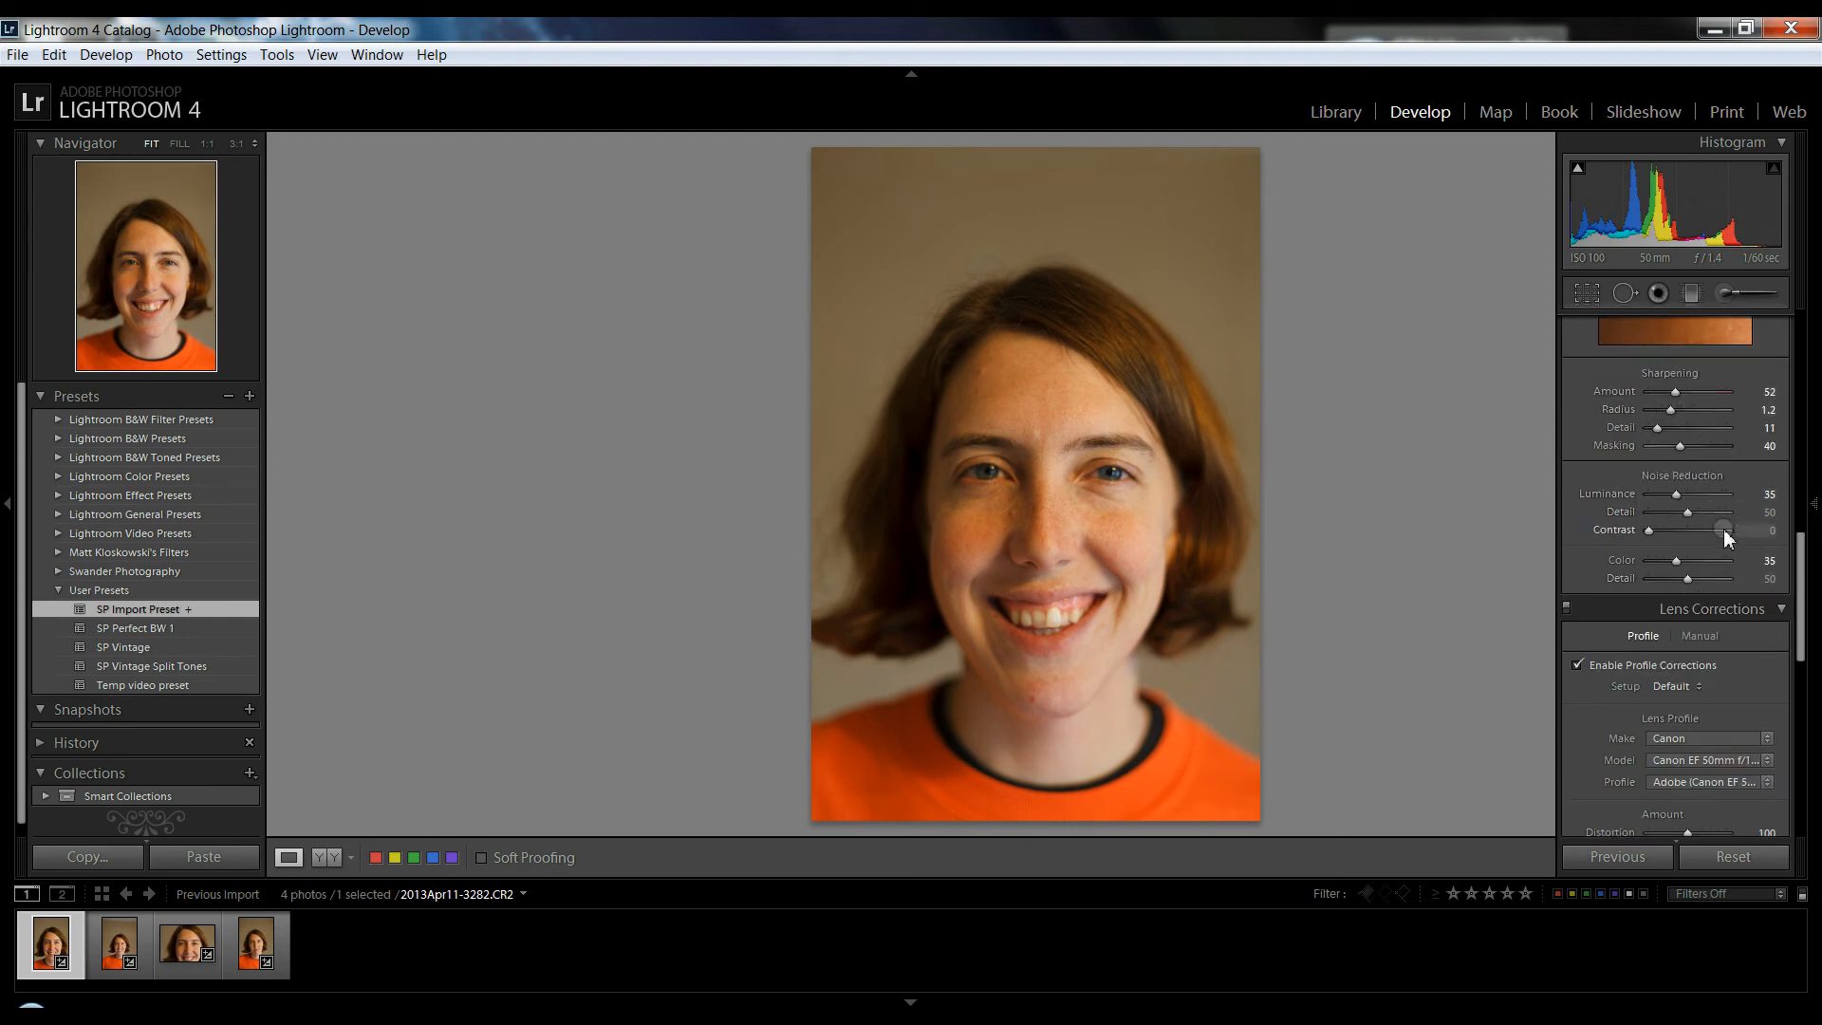
pyautogui.moveTo(1801, 573); pyautogui.dragTo(1803, 622)
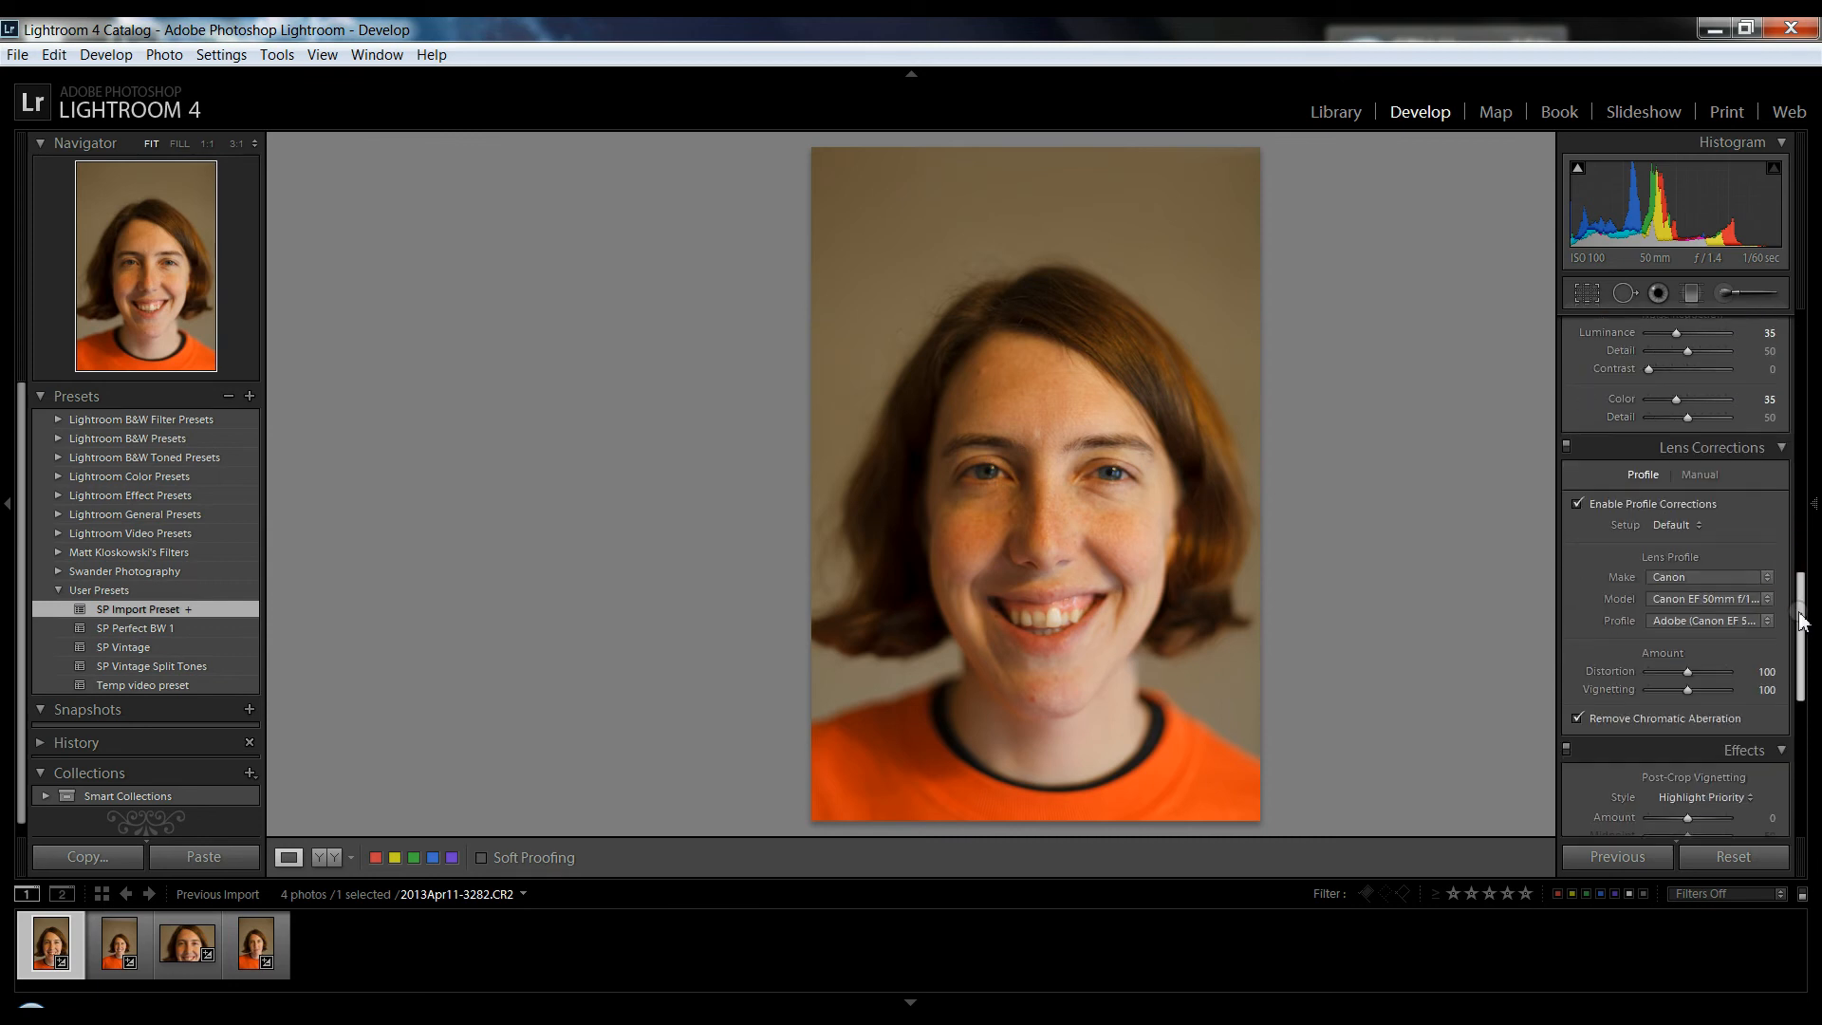
pyautogui.click(1579, 503)
pyautogui.click(1579, 503)
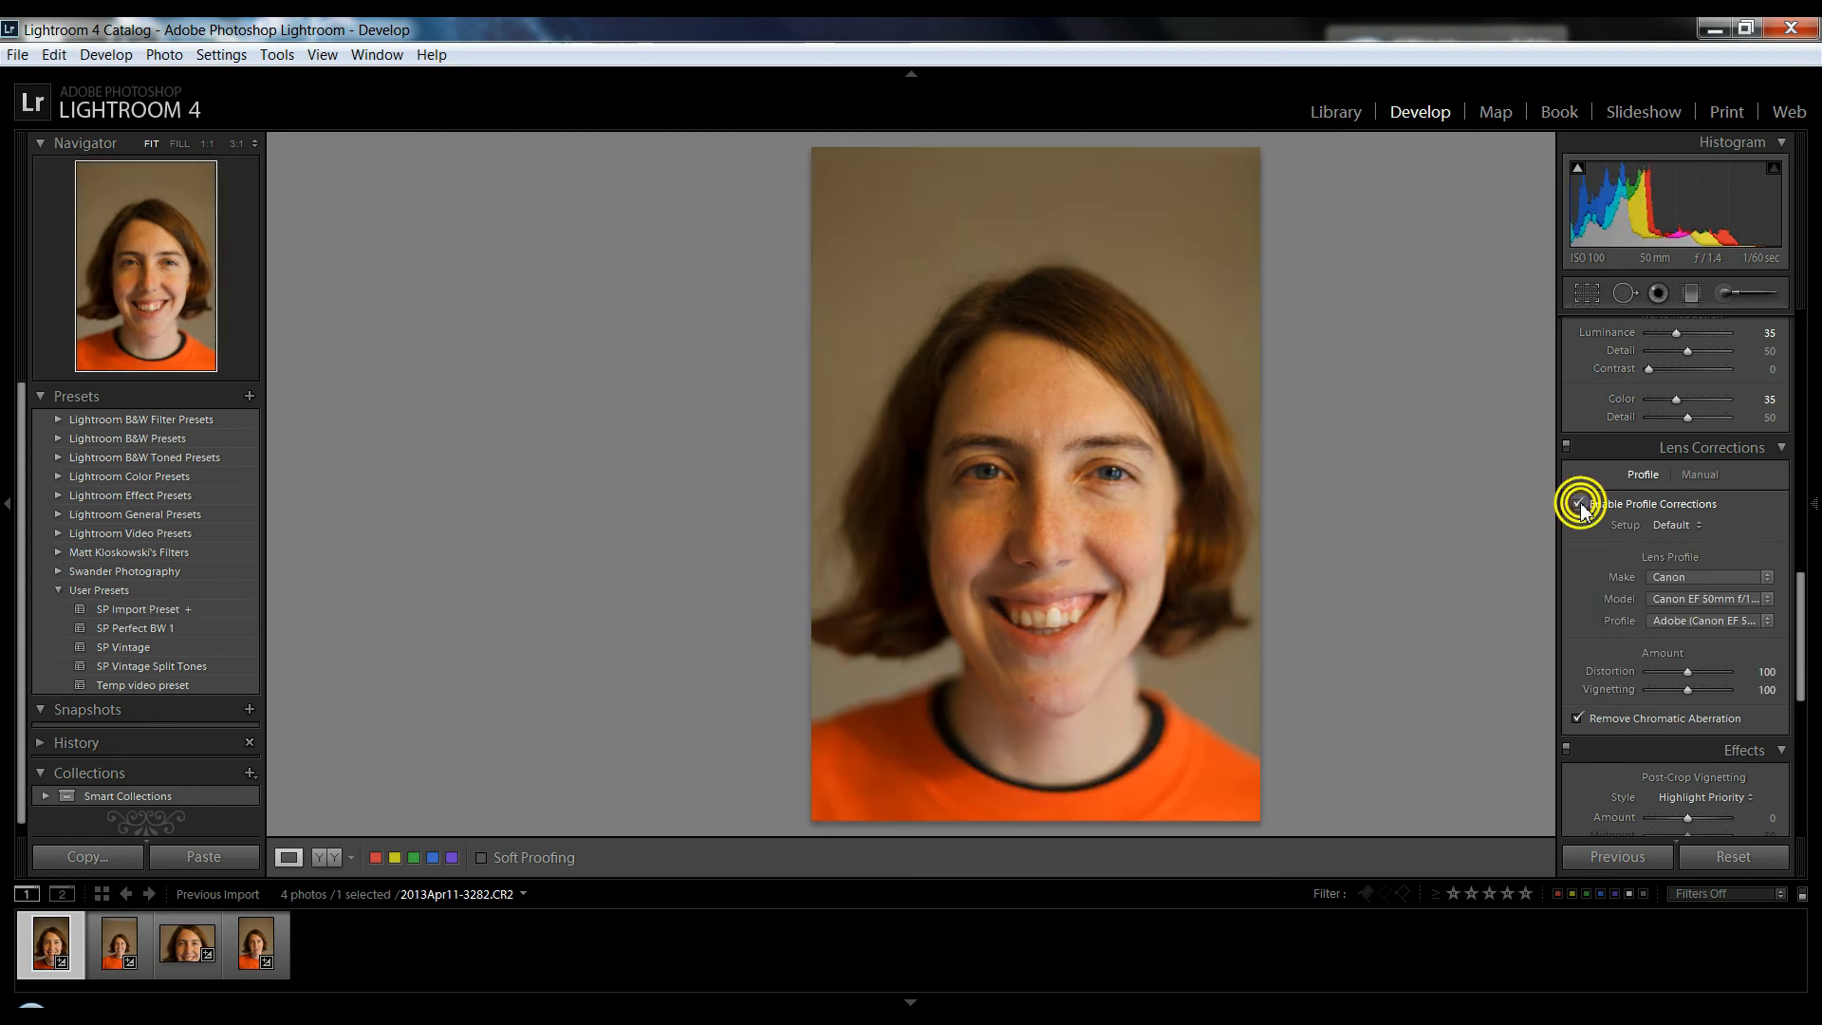
# Check the process versions available under Camera Calibration and keep 2012 (Current)
pyautogui.moveTo(1815, 465)
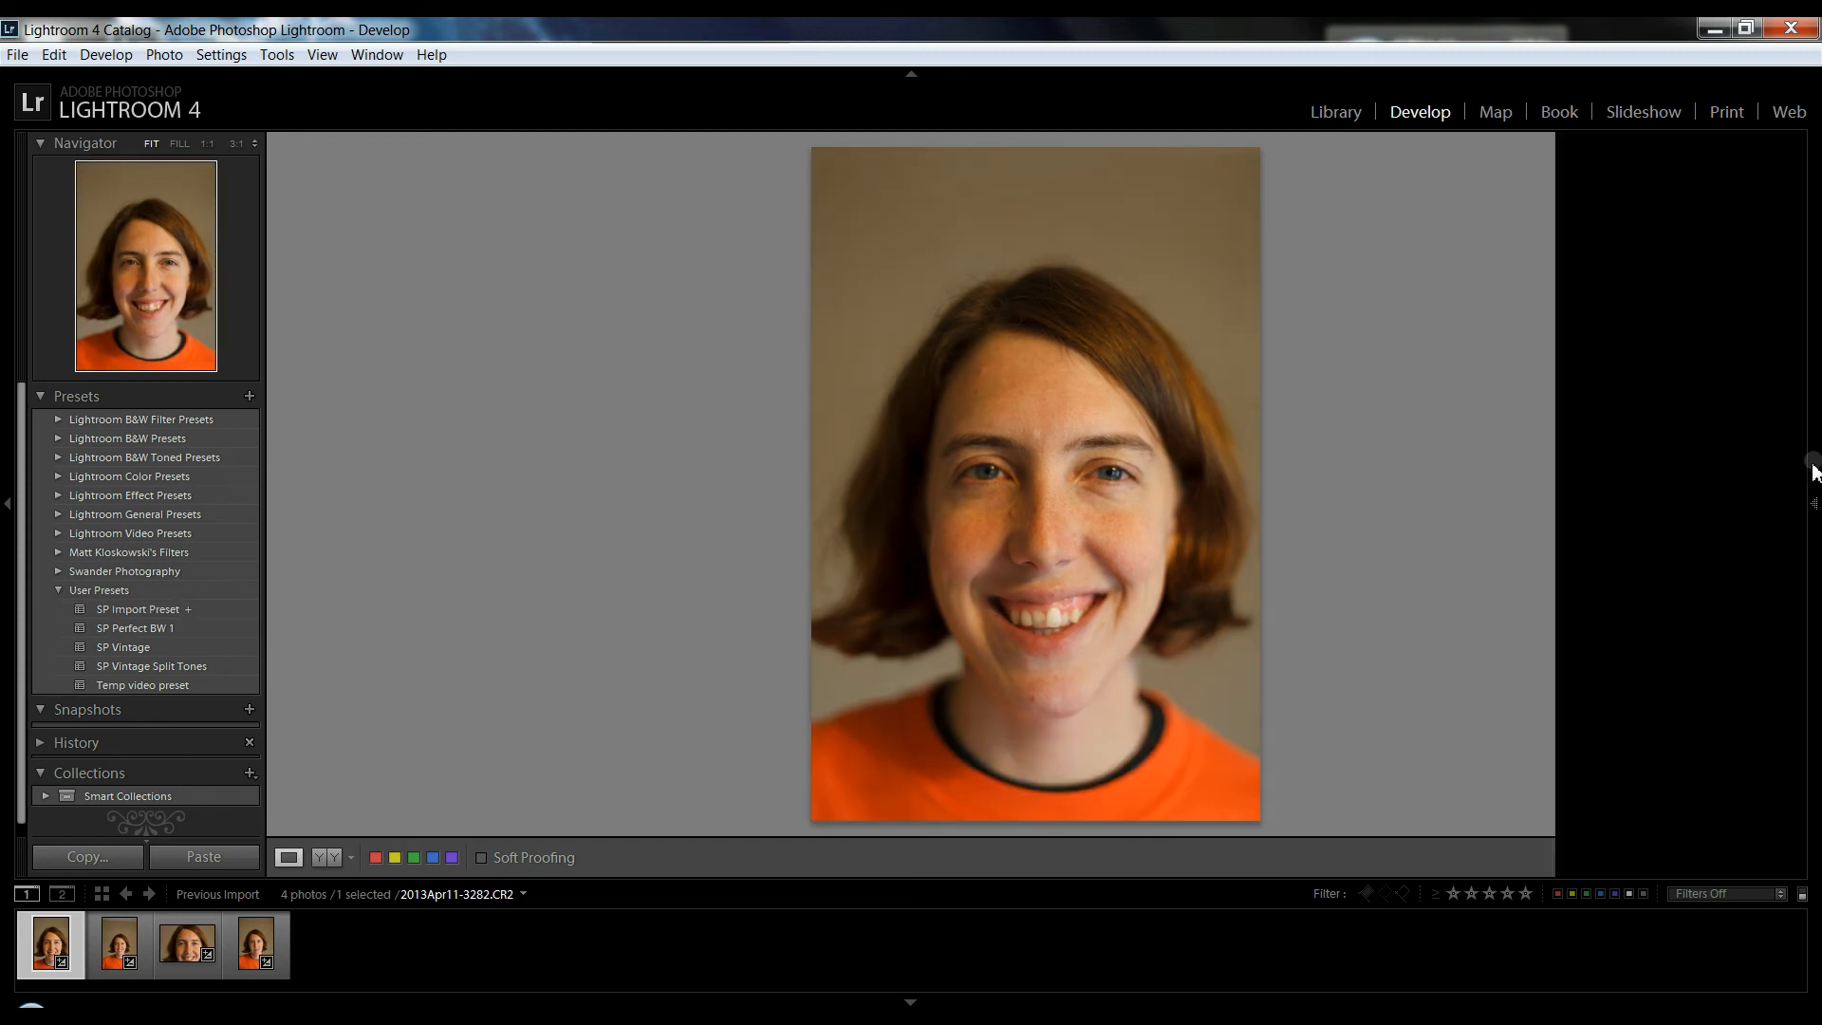
pyautogui.moveTo(1803, 634); pyautogui.dragTo(1805, 737)
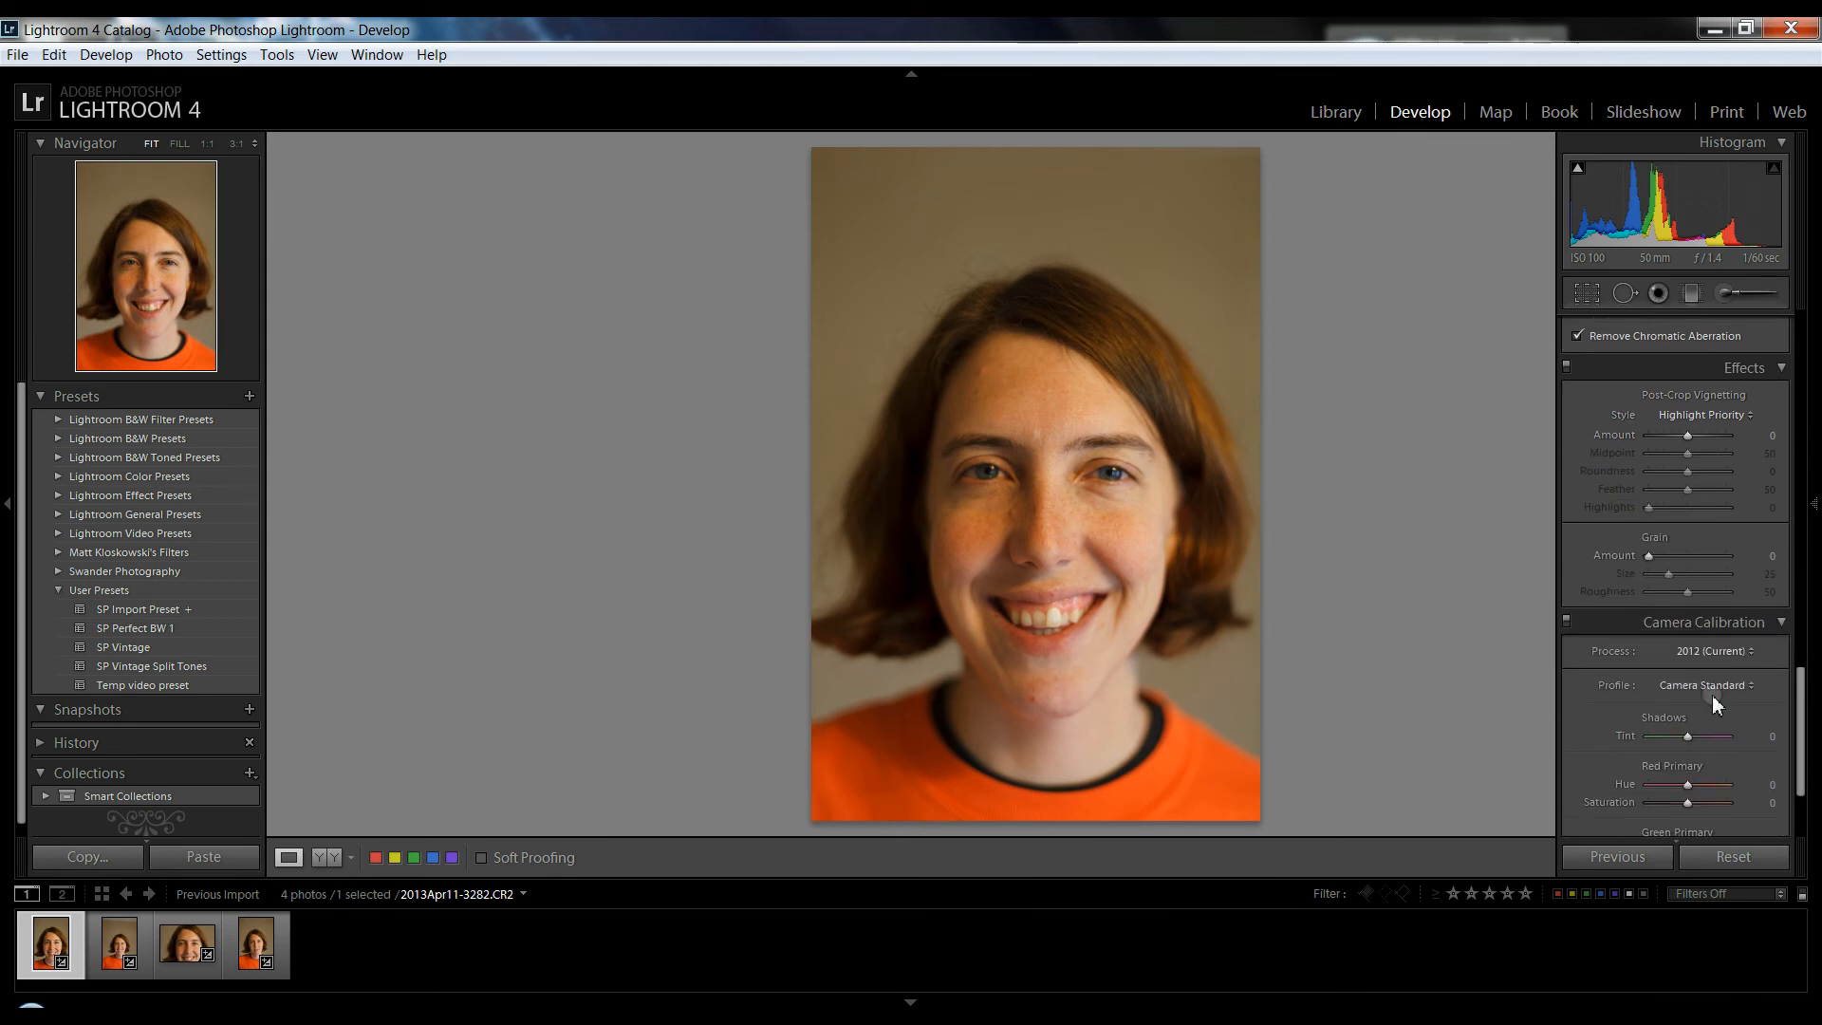
pyautogui.click(1699, 657)
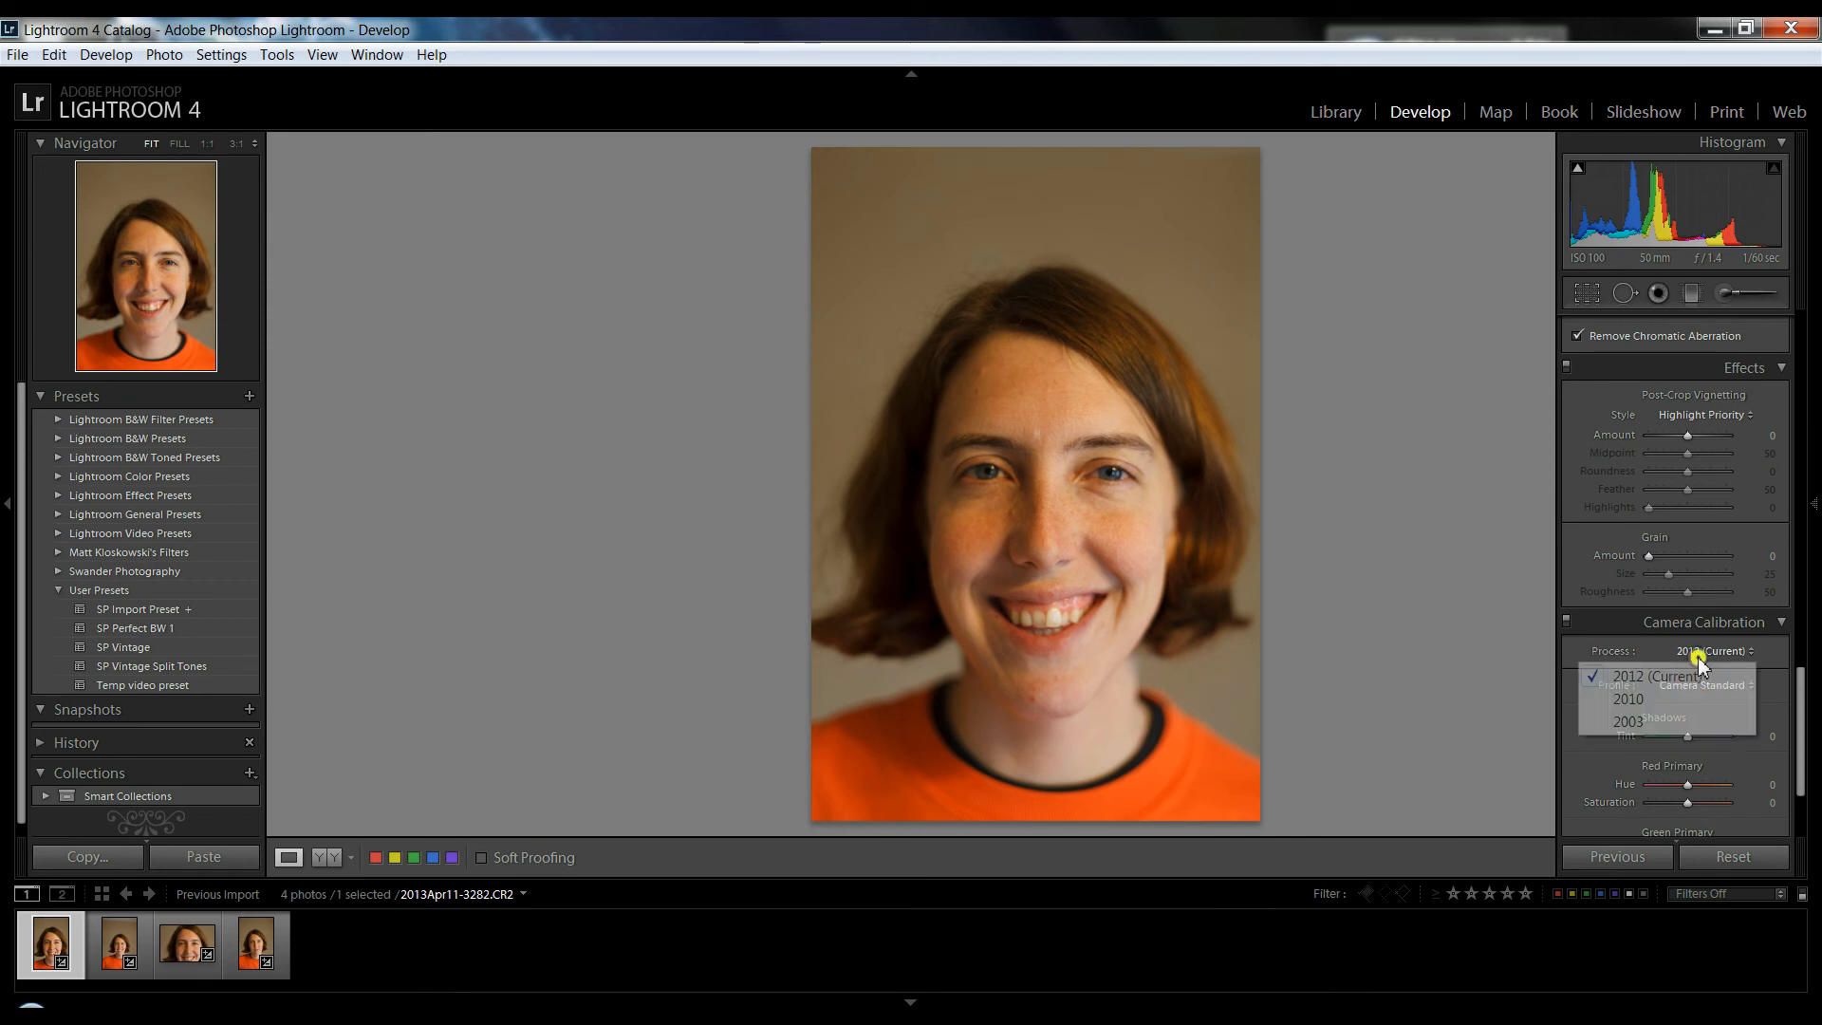
pyautogui.click(1700, 666)
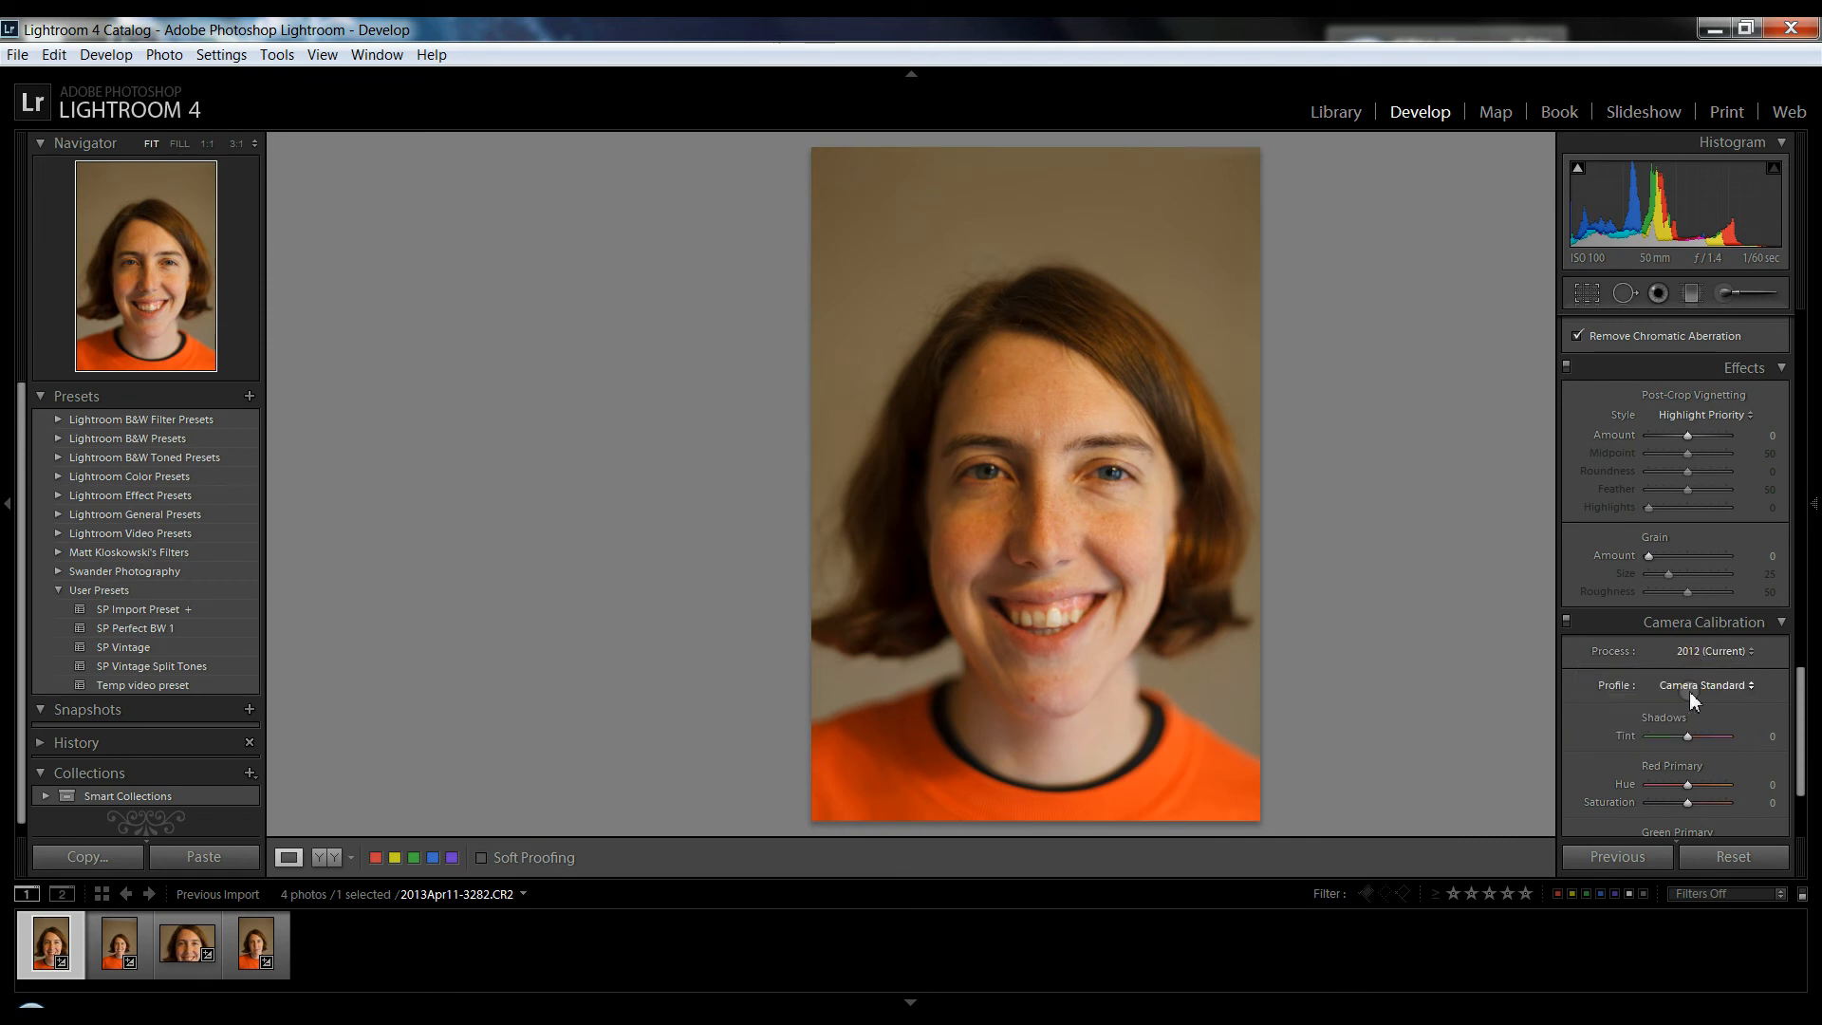
# Try the Adobe Standard camera calibration profile on the portrait, compare its colors, and restore Camera Standard
pyautogui.click(1693, 685)
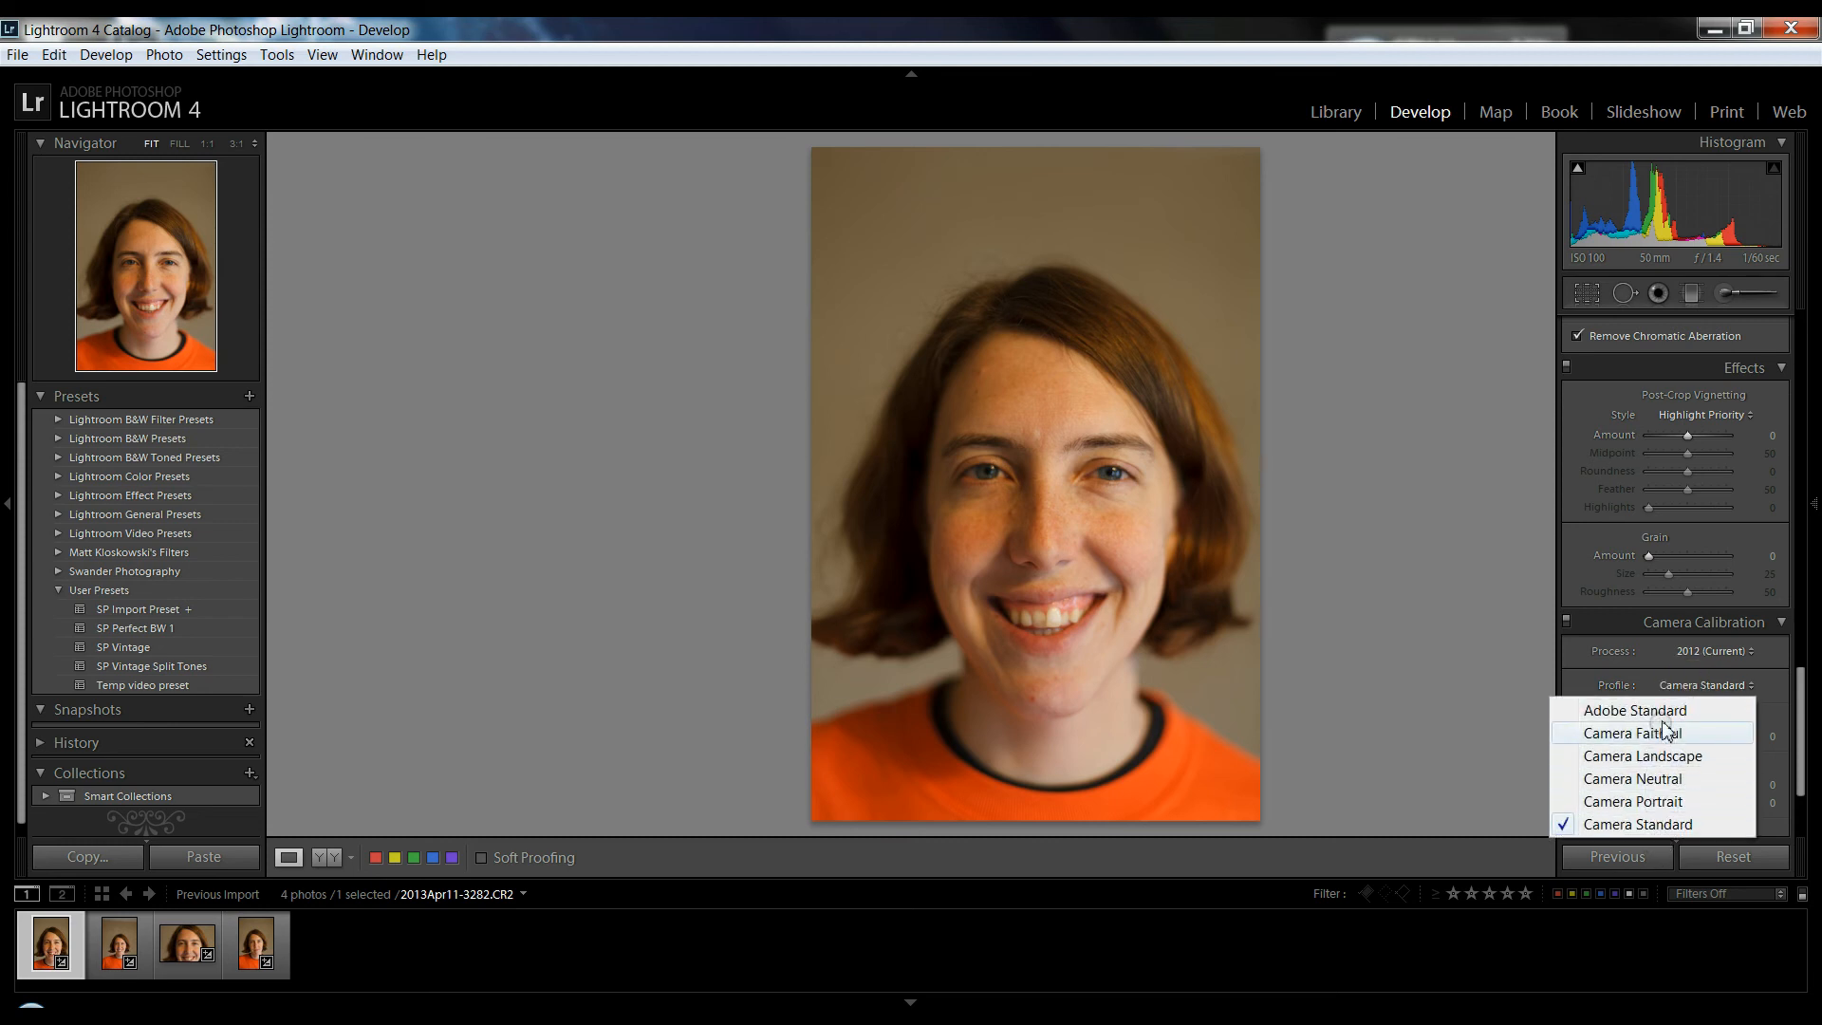
pyautogui.click(1667, 711)
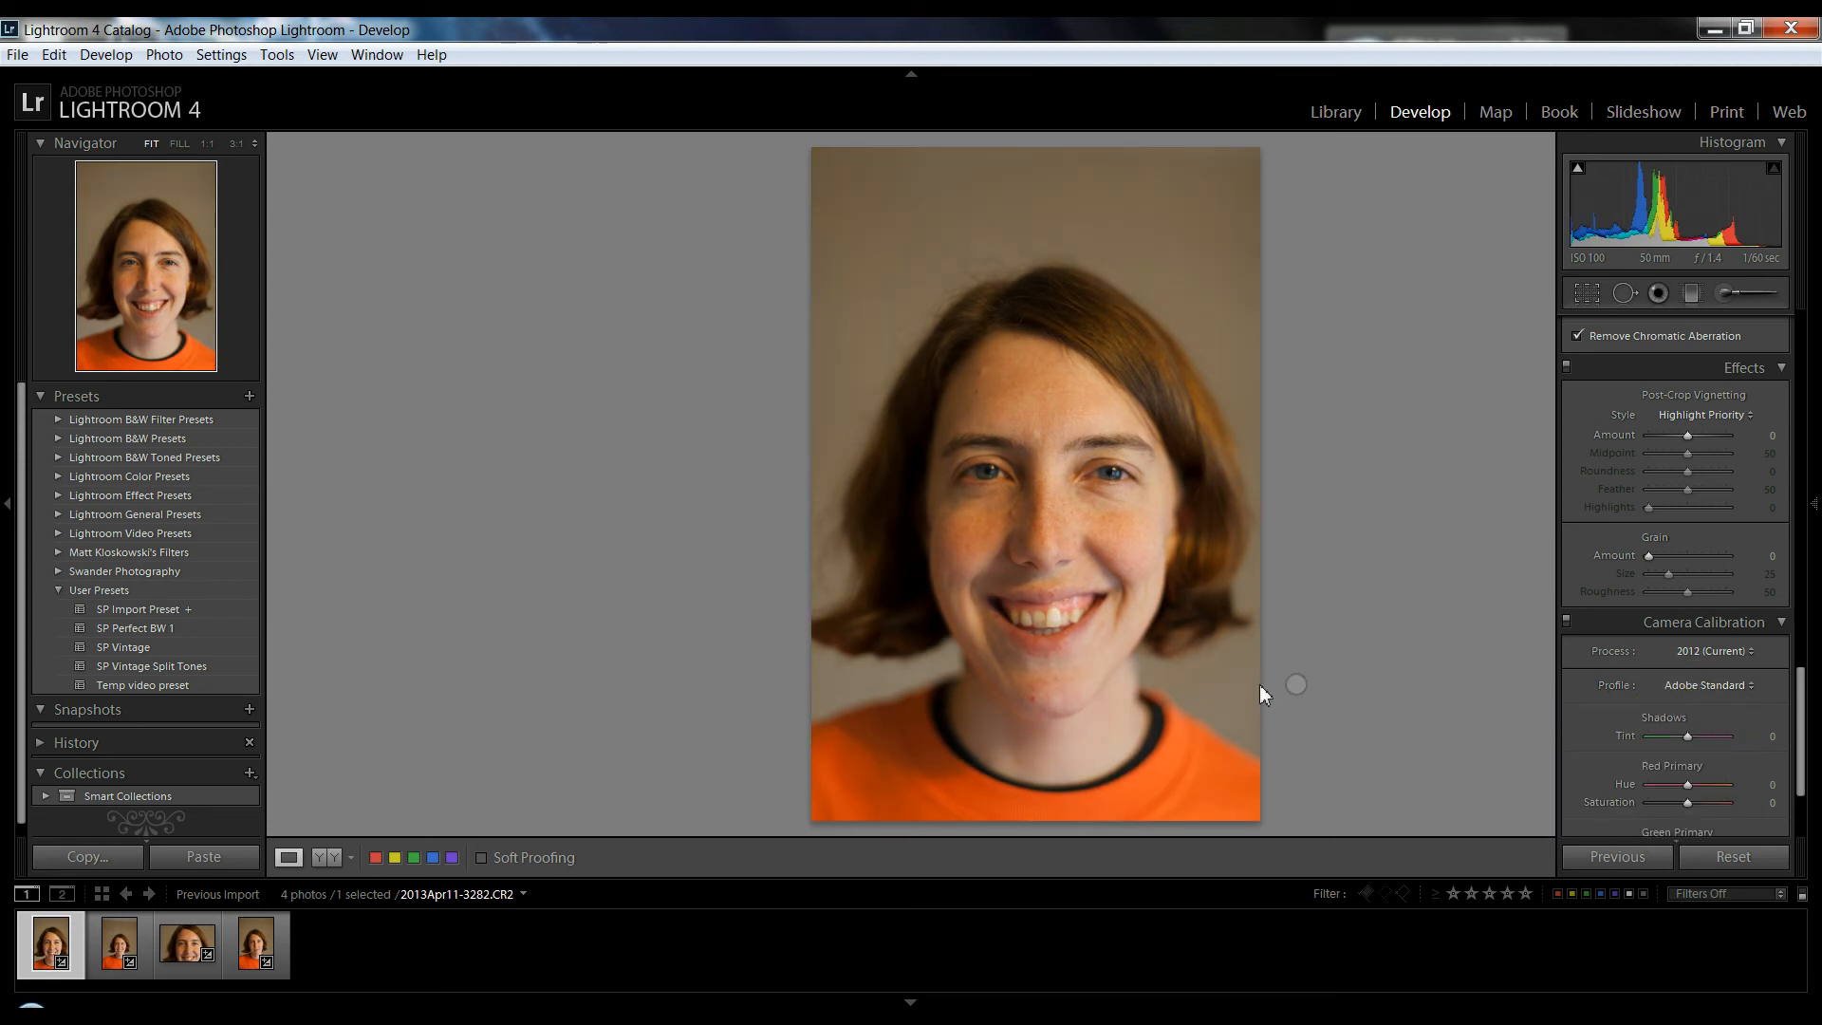
pyautogui.moveTo(1815, 503)
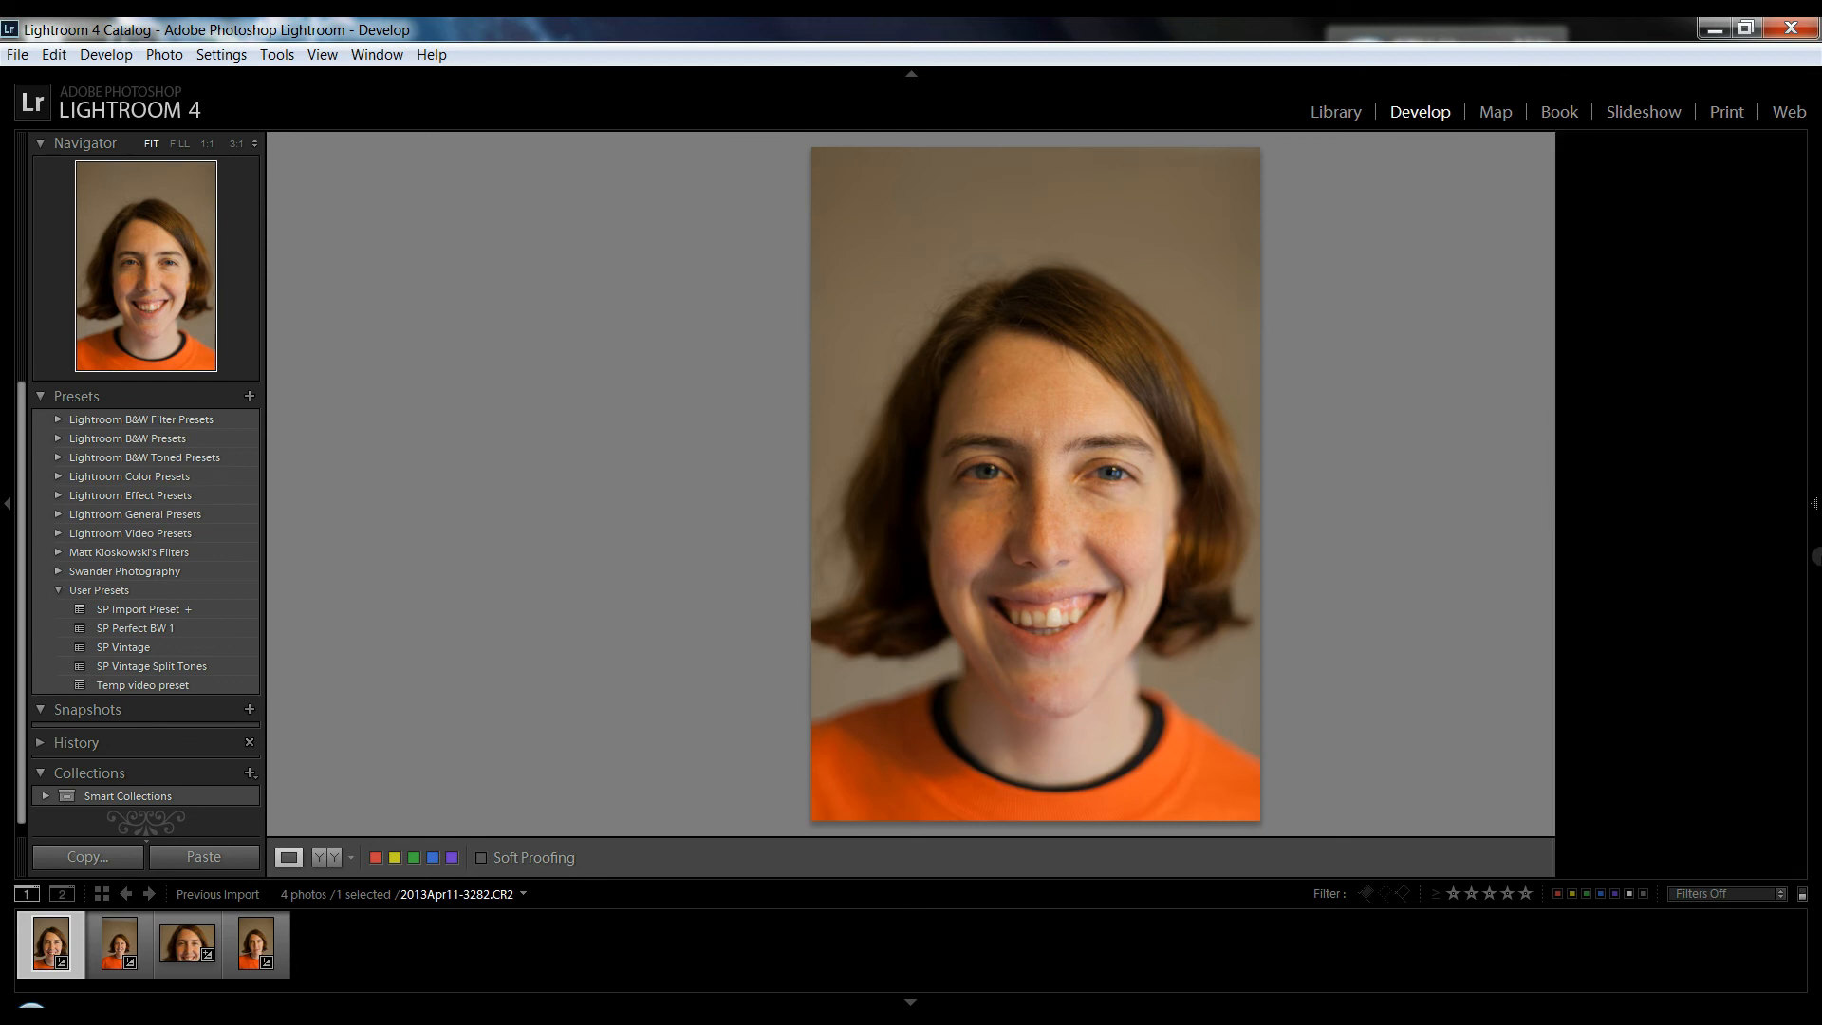
pyautogui.click(1735, 679)
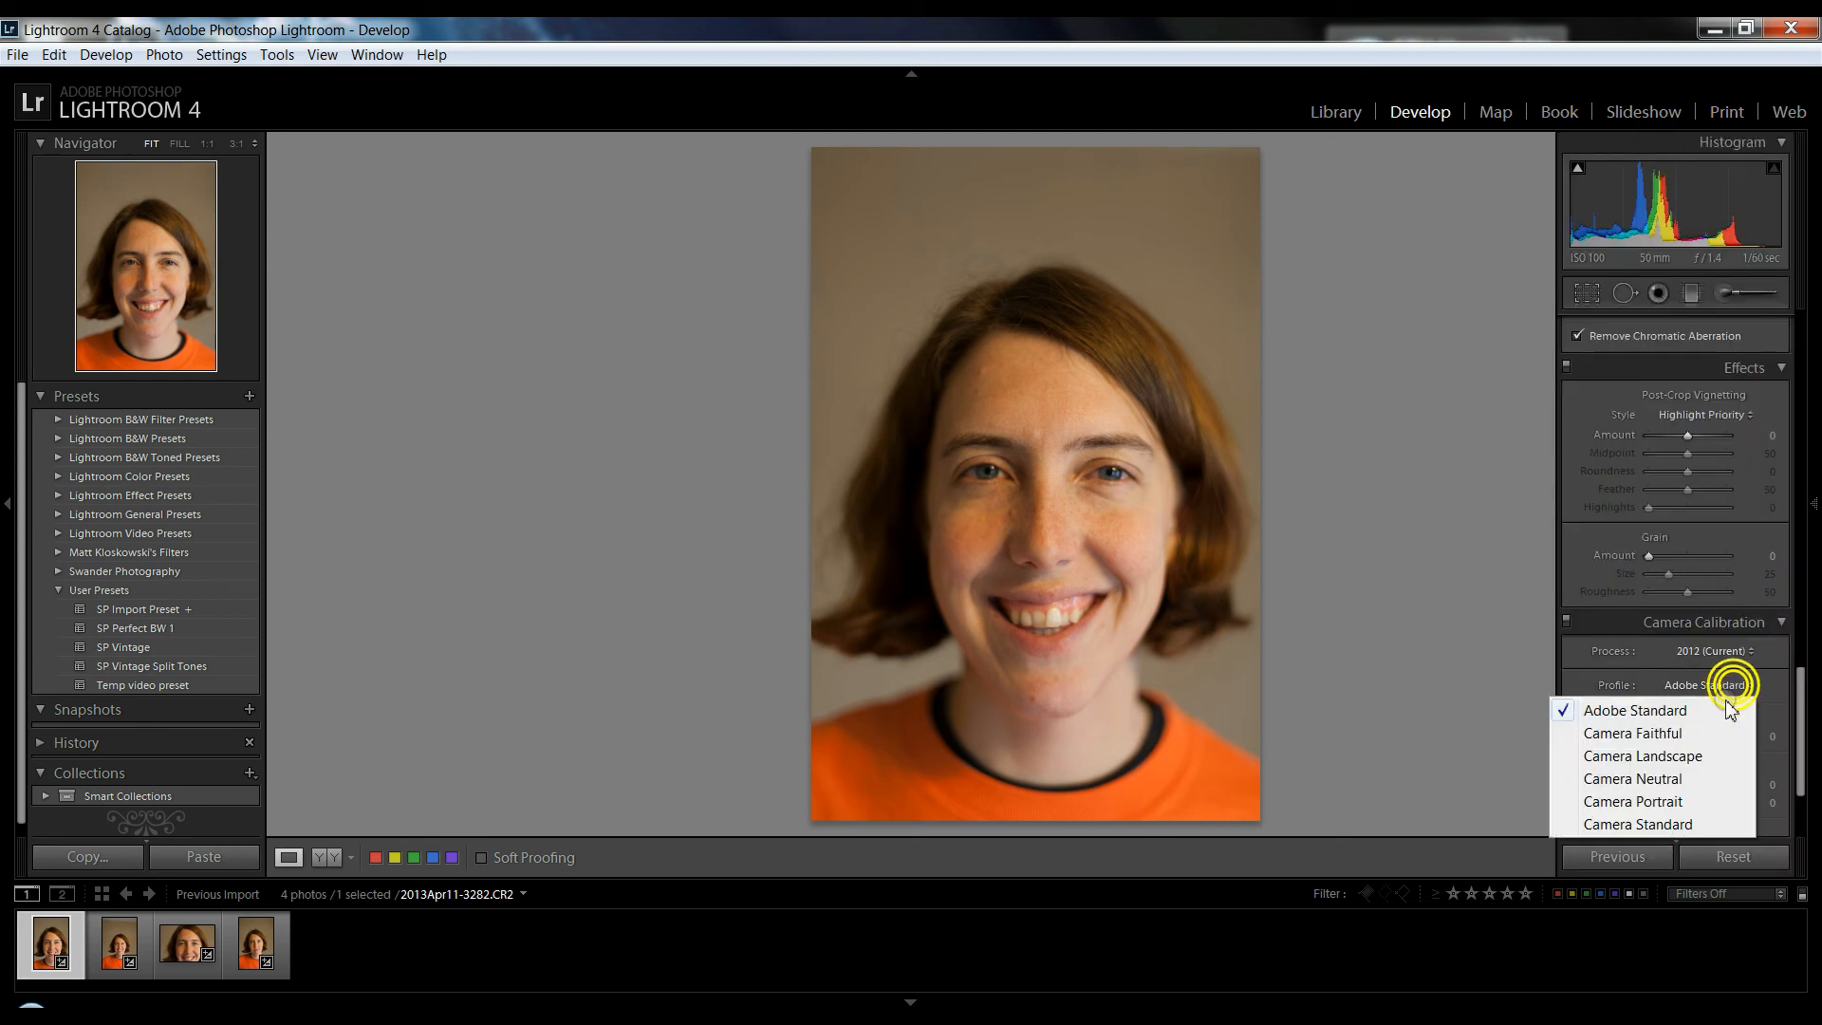
pyautogui.click(1650, 826)
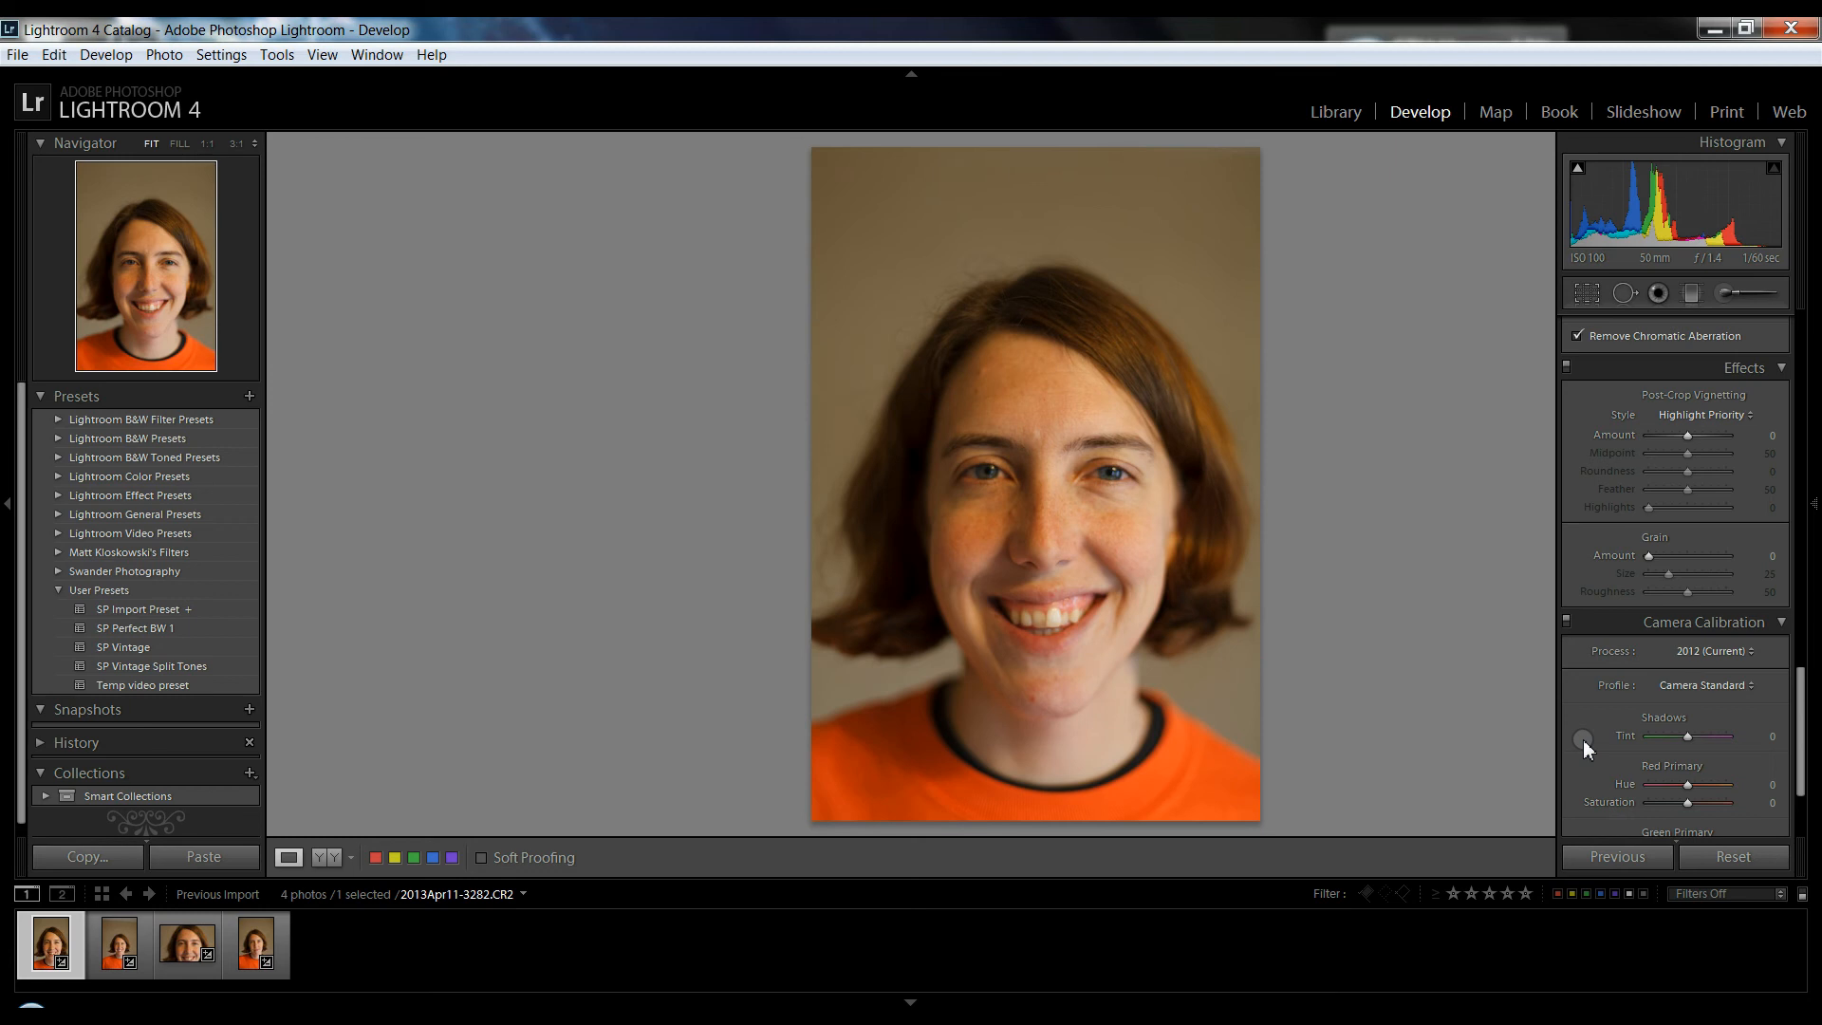
# Keep the develop adjustments permanently shown beside the portrait and set Clarity to +10 in the Basic settings
pyautogui.click(1807, 699)
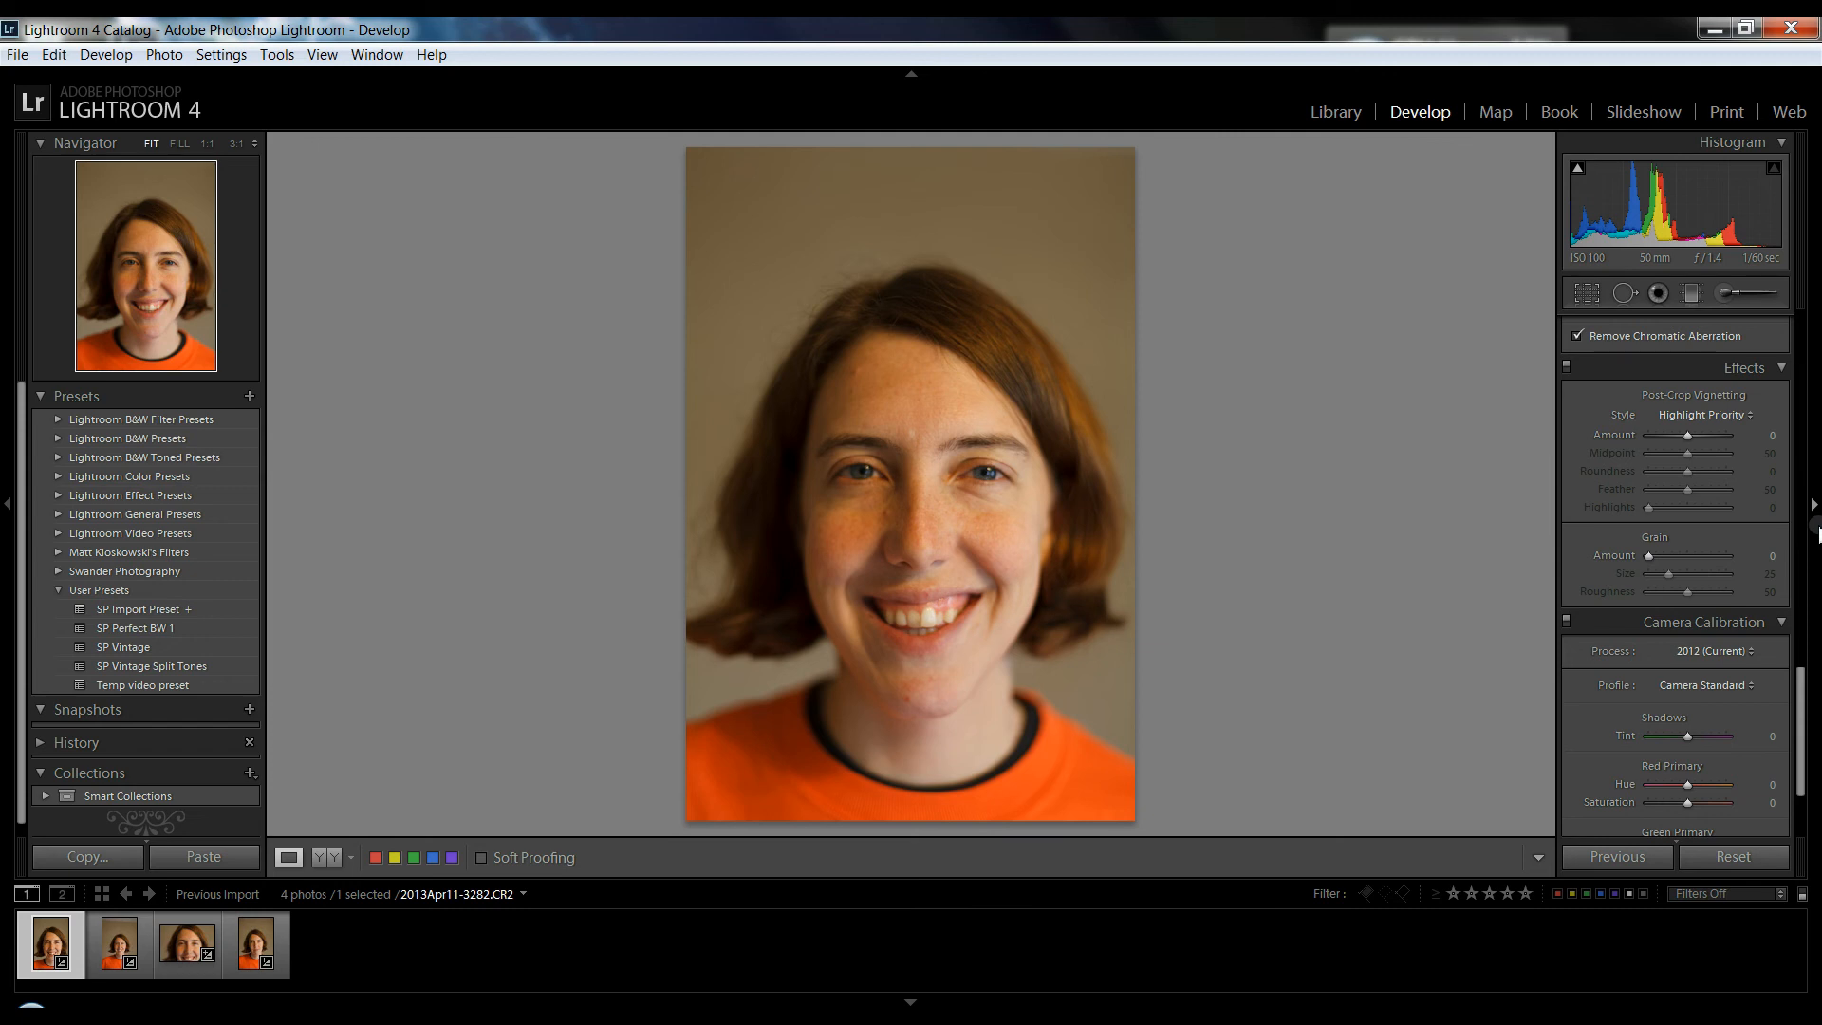
pyautogui.click(1816, 522)
pyautogui.click(1816, 522)
pyautogui.moveTo(1805, 690); pyautogui.dragTo(1757, 303)
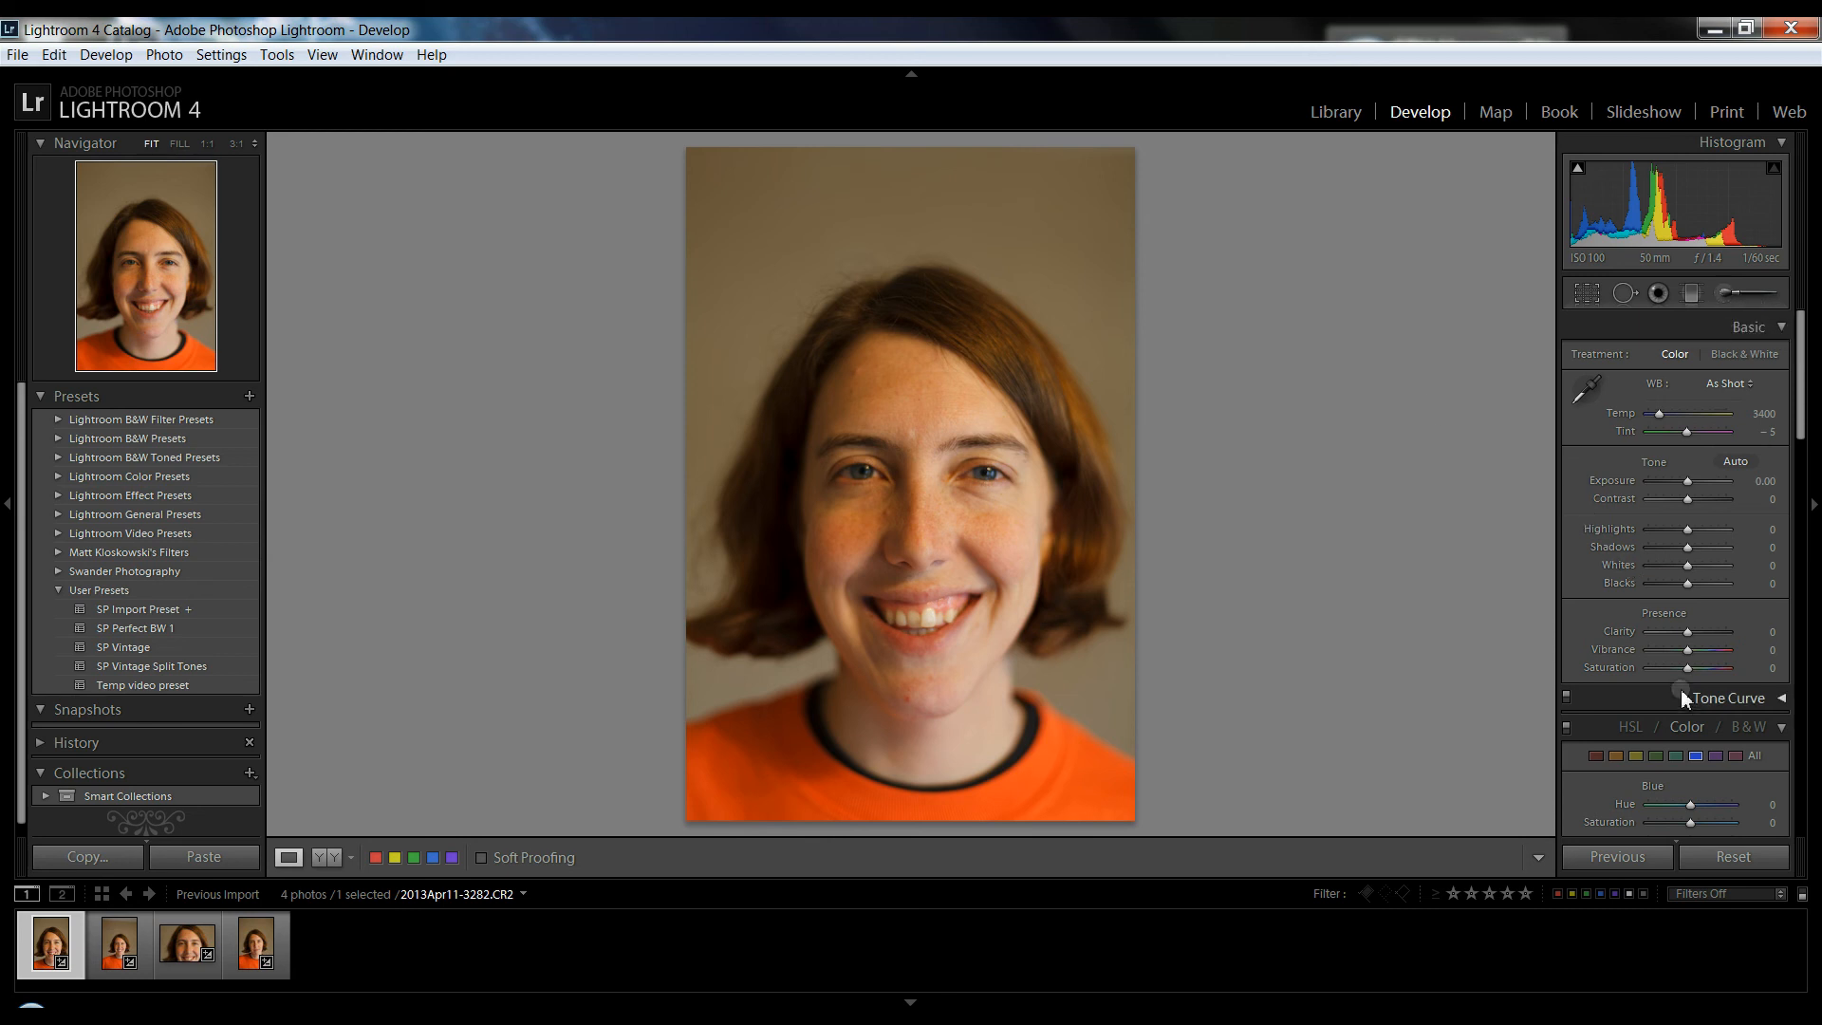
pyautogui.click(1688, 634)
pyautogui.moveTo(1690, 634); pyautogui.dragTo(1694, 634)
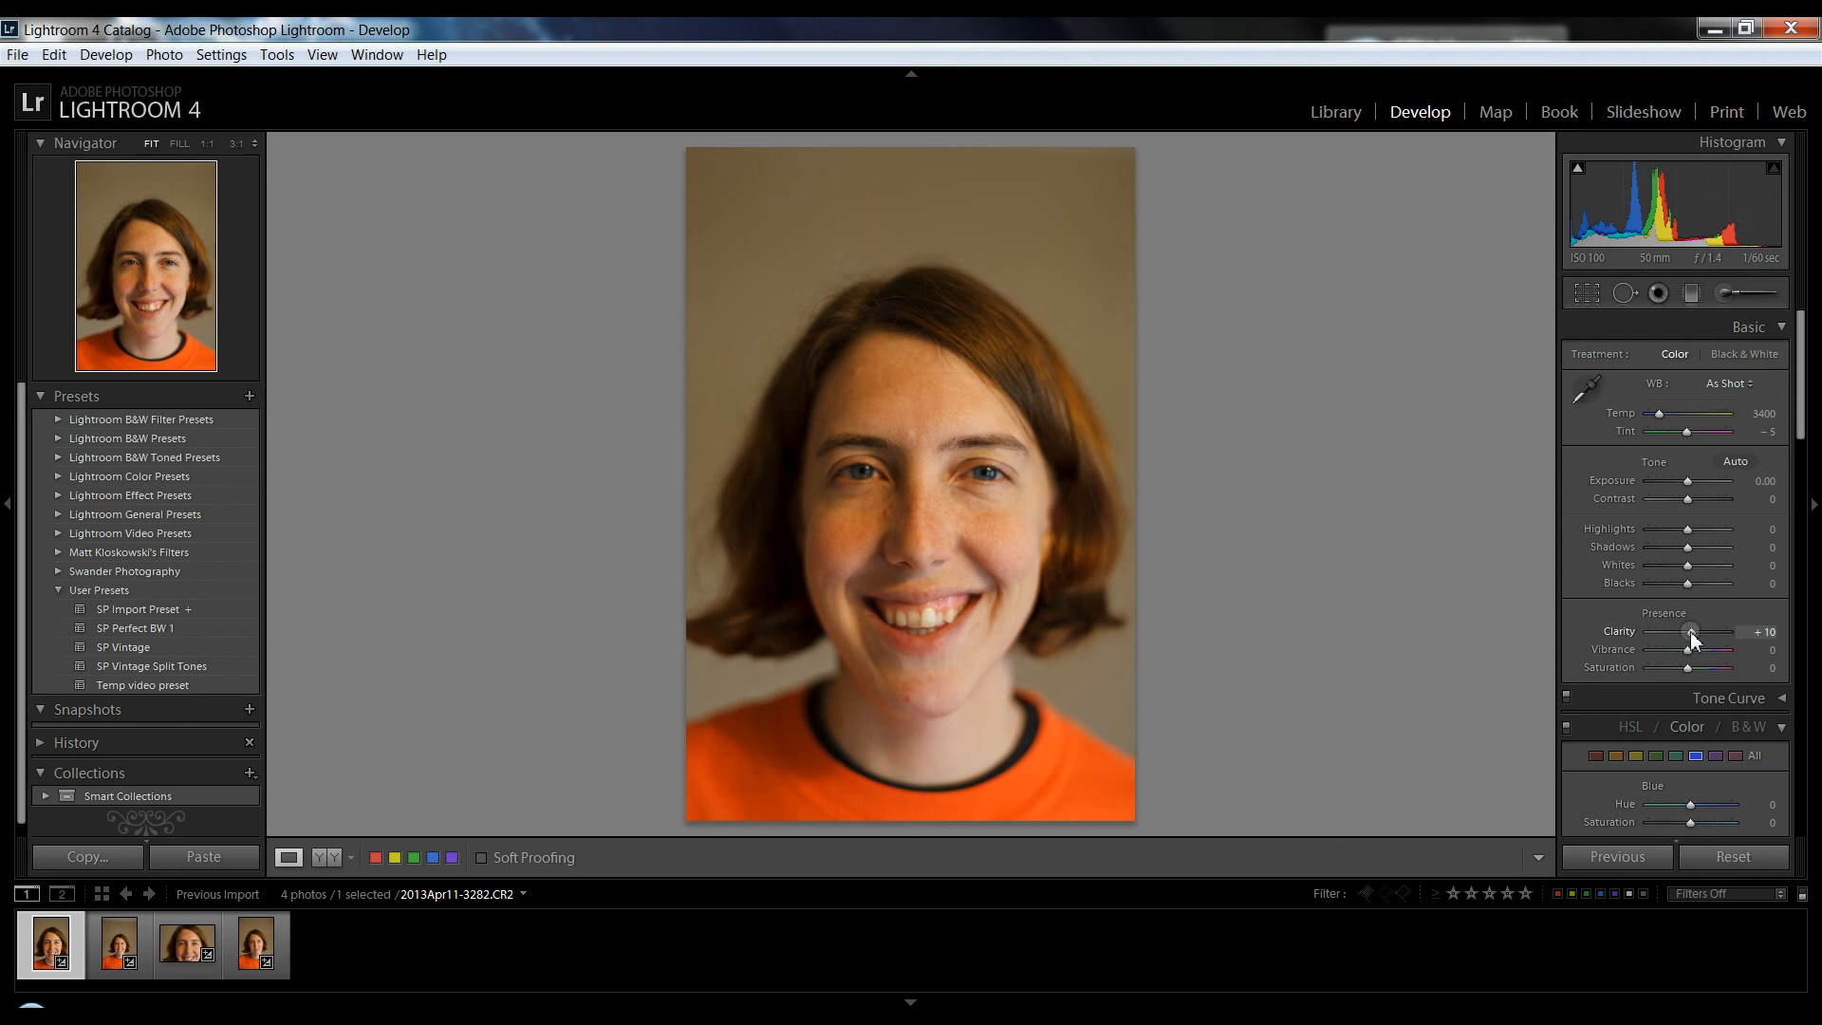
# Create a develop preset named Import PRset in User Presets, including Clarity along with the already checked settings
pyautogui.click(251, 397)
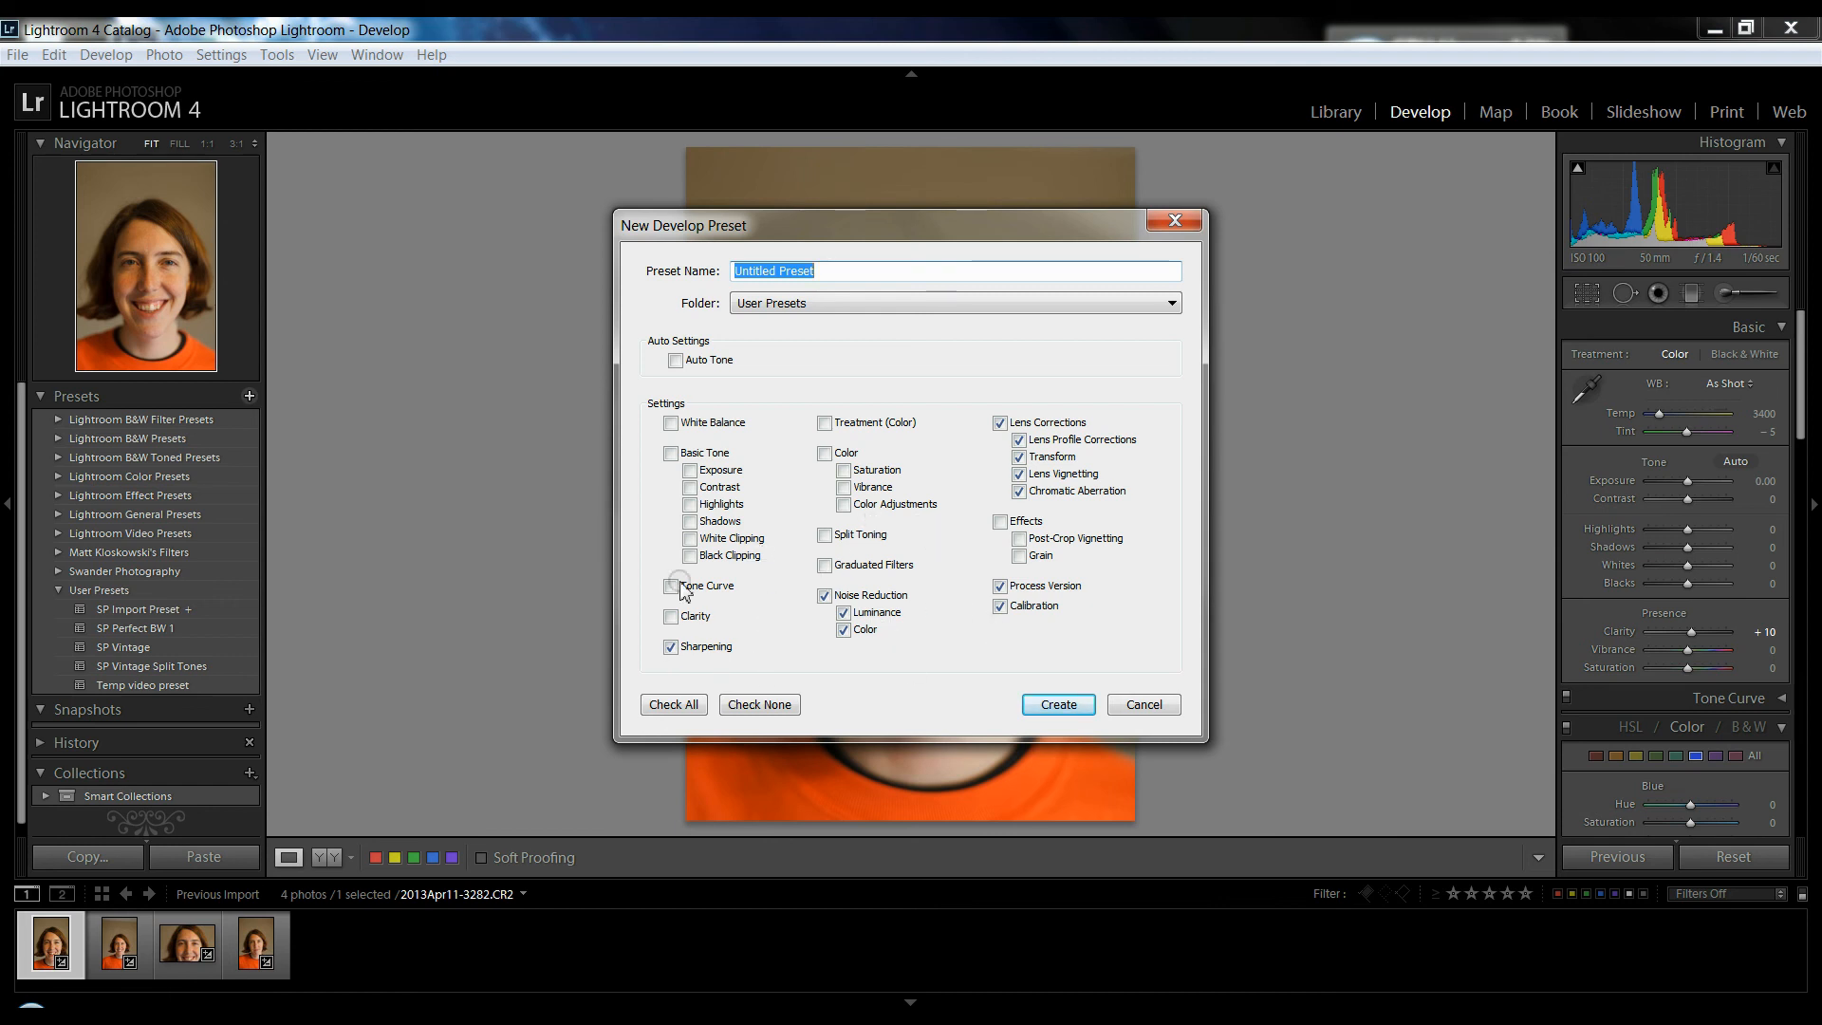
pyautogui.click(671, 618)
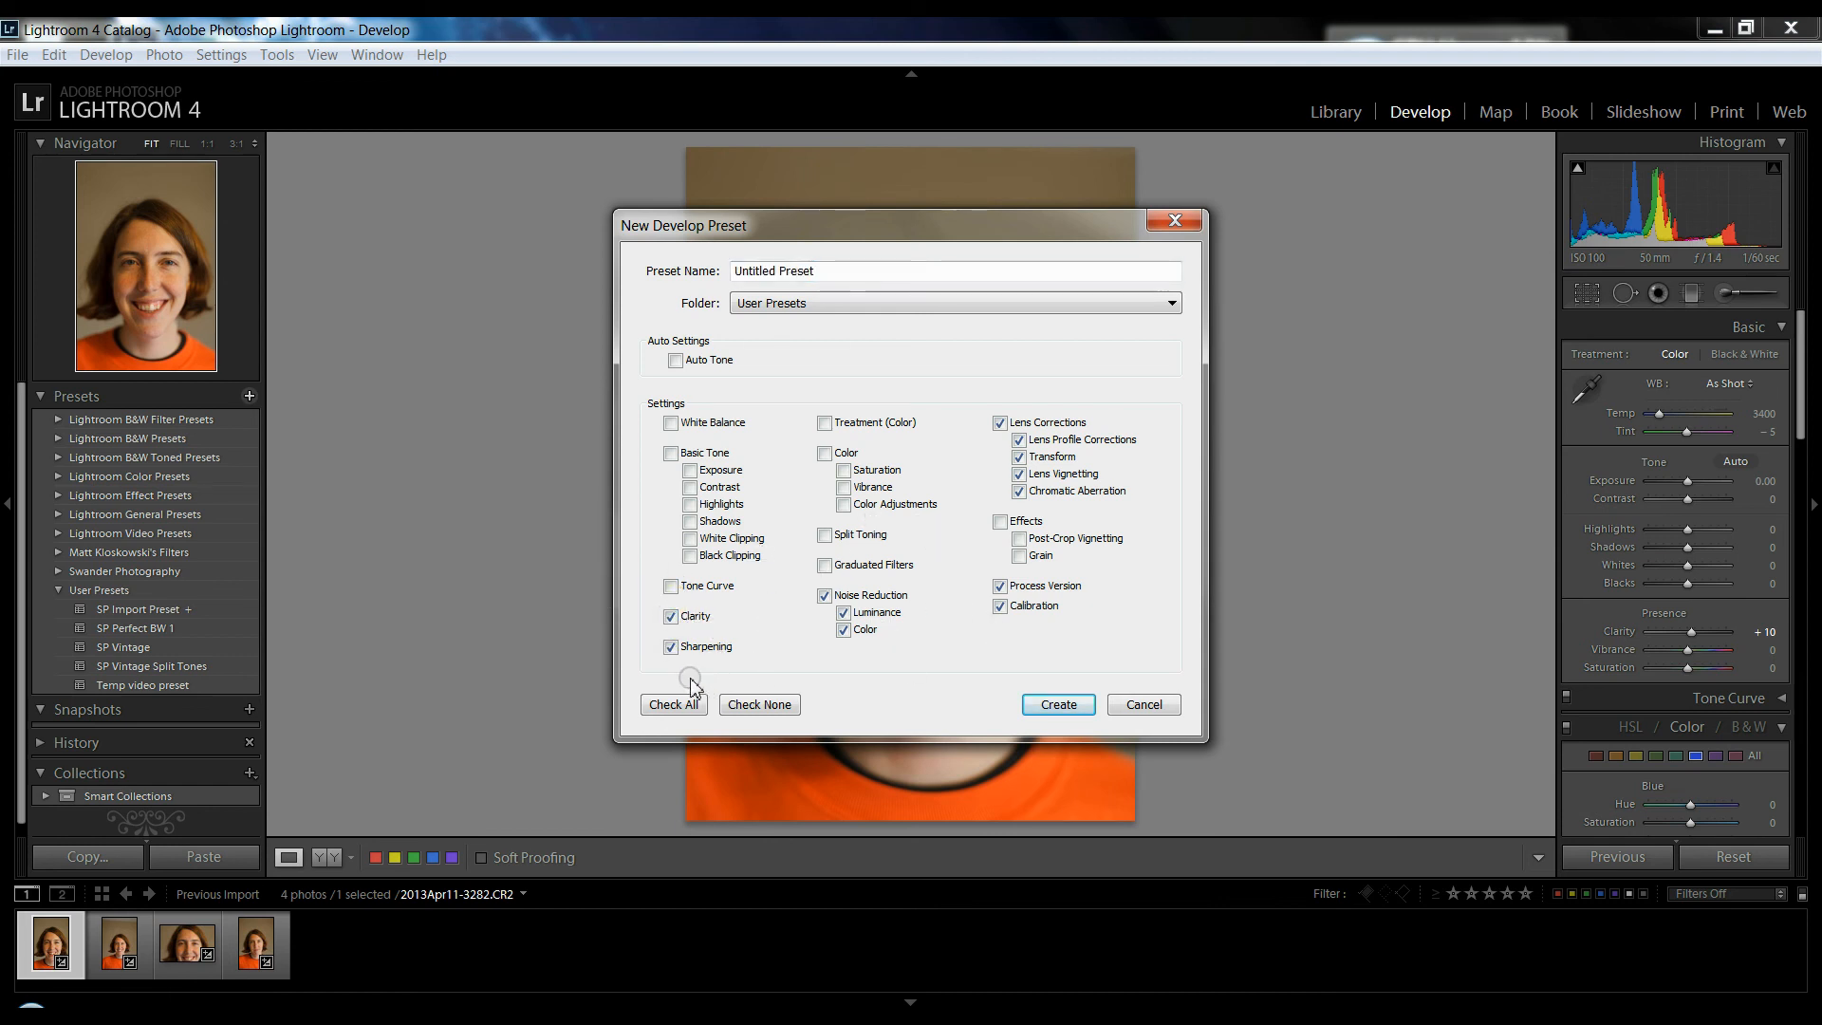
pyautogui.click(822, 272)
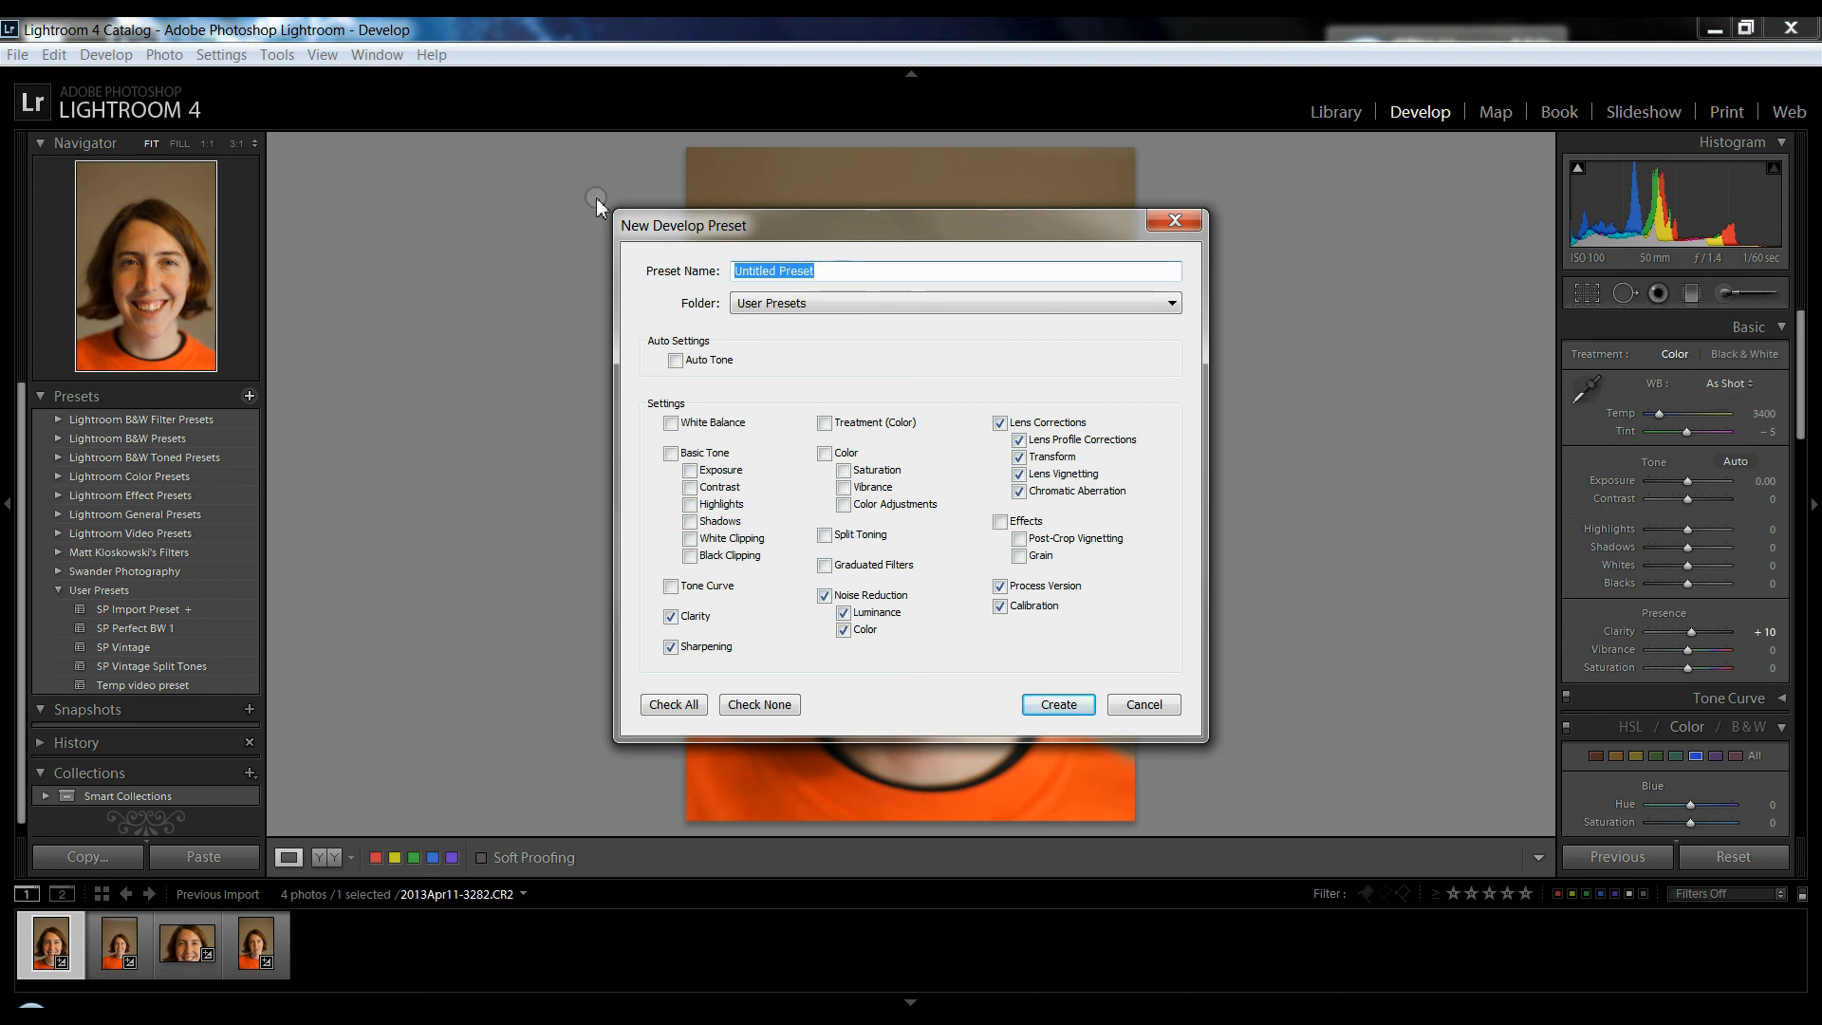
pyautogui.write('Import ')
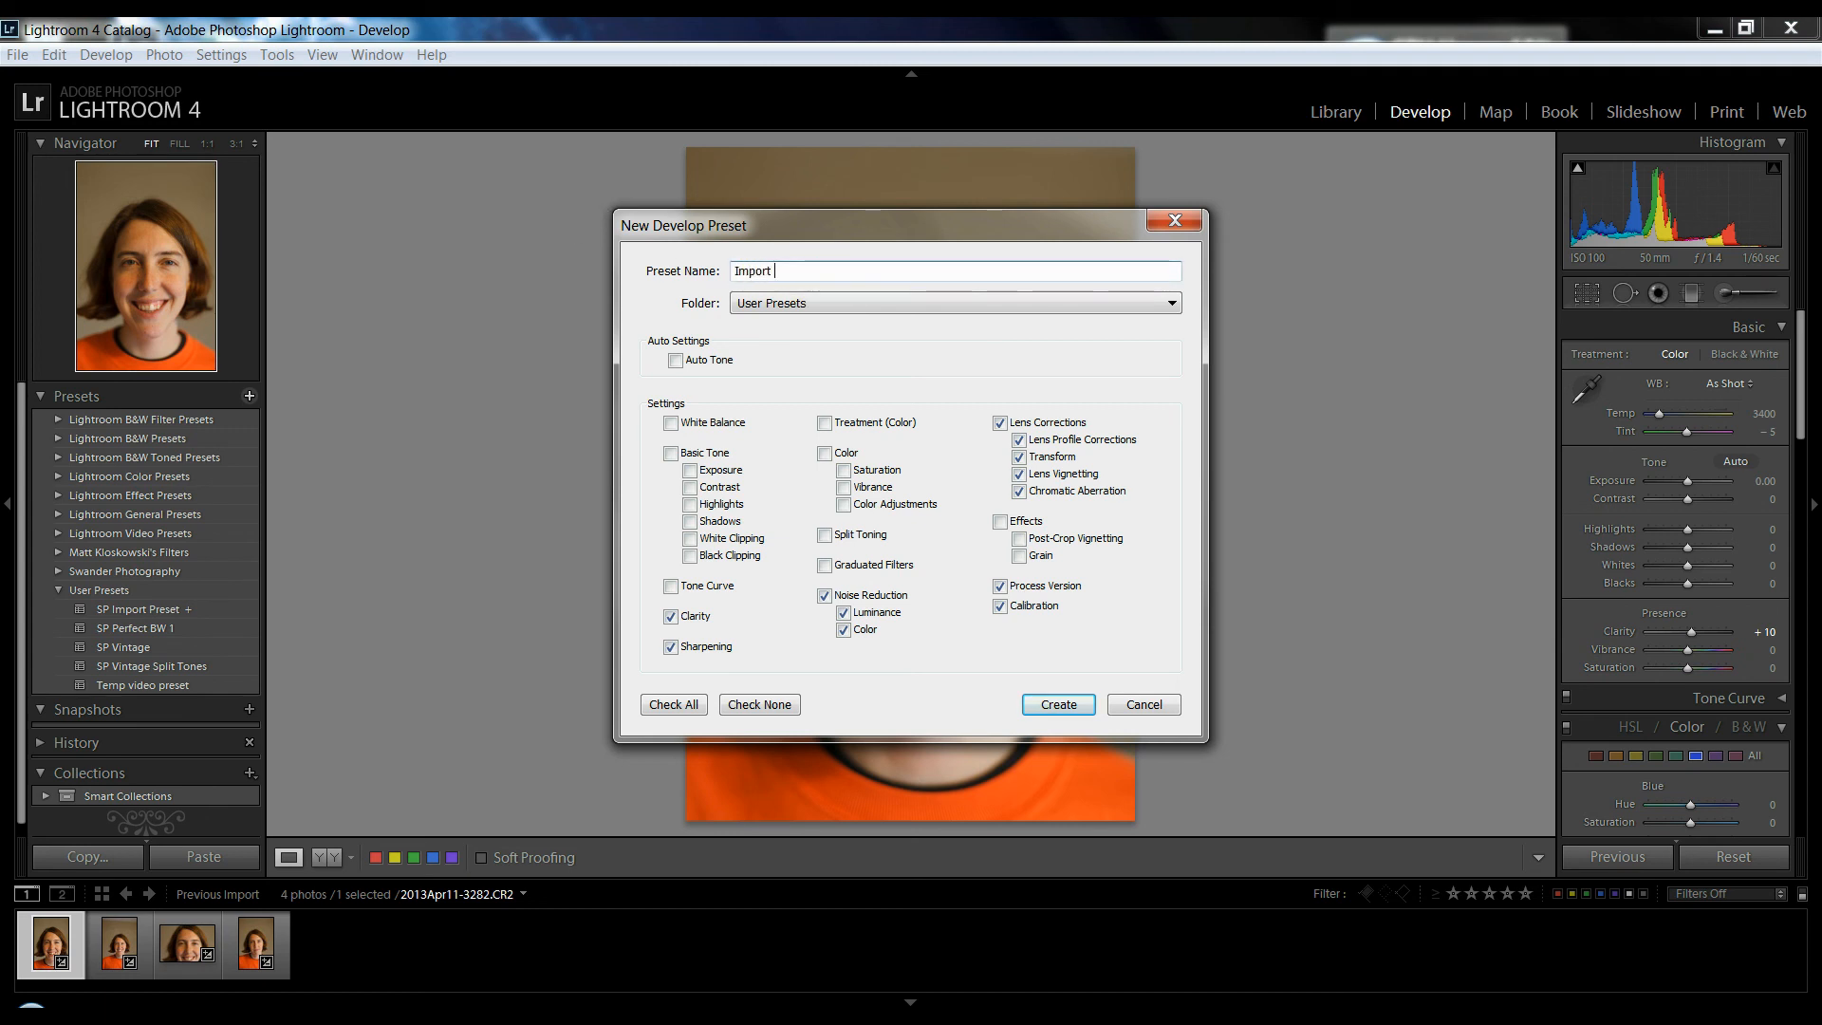
pyautogui.write('PRset')
pyautogui.click(1046, 725)
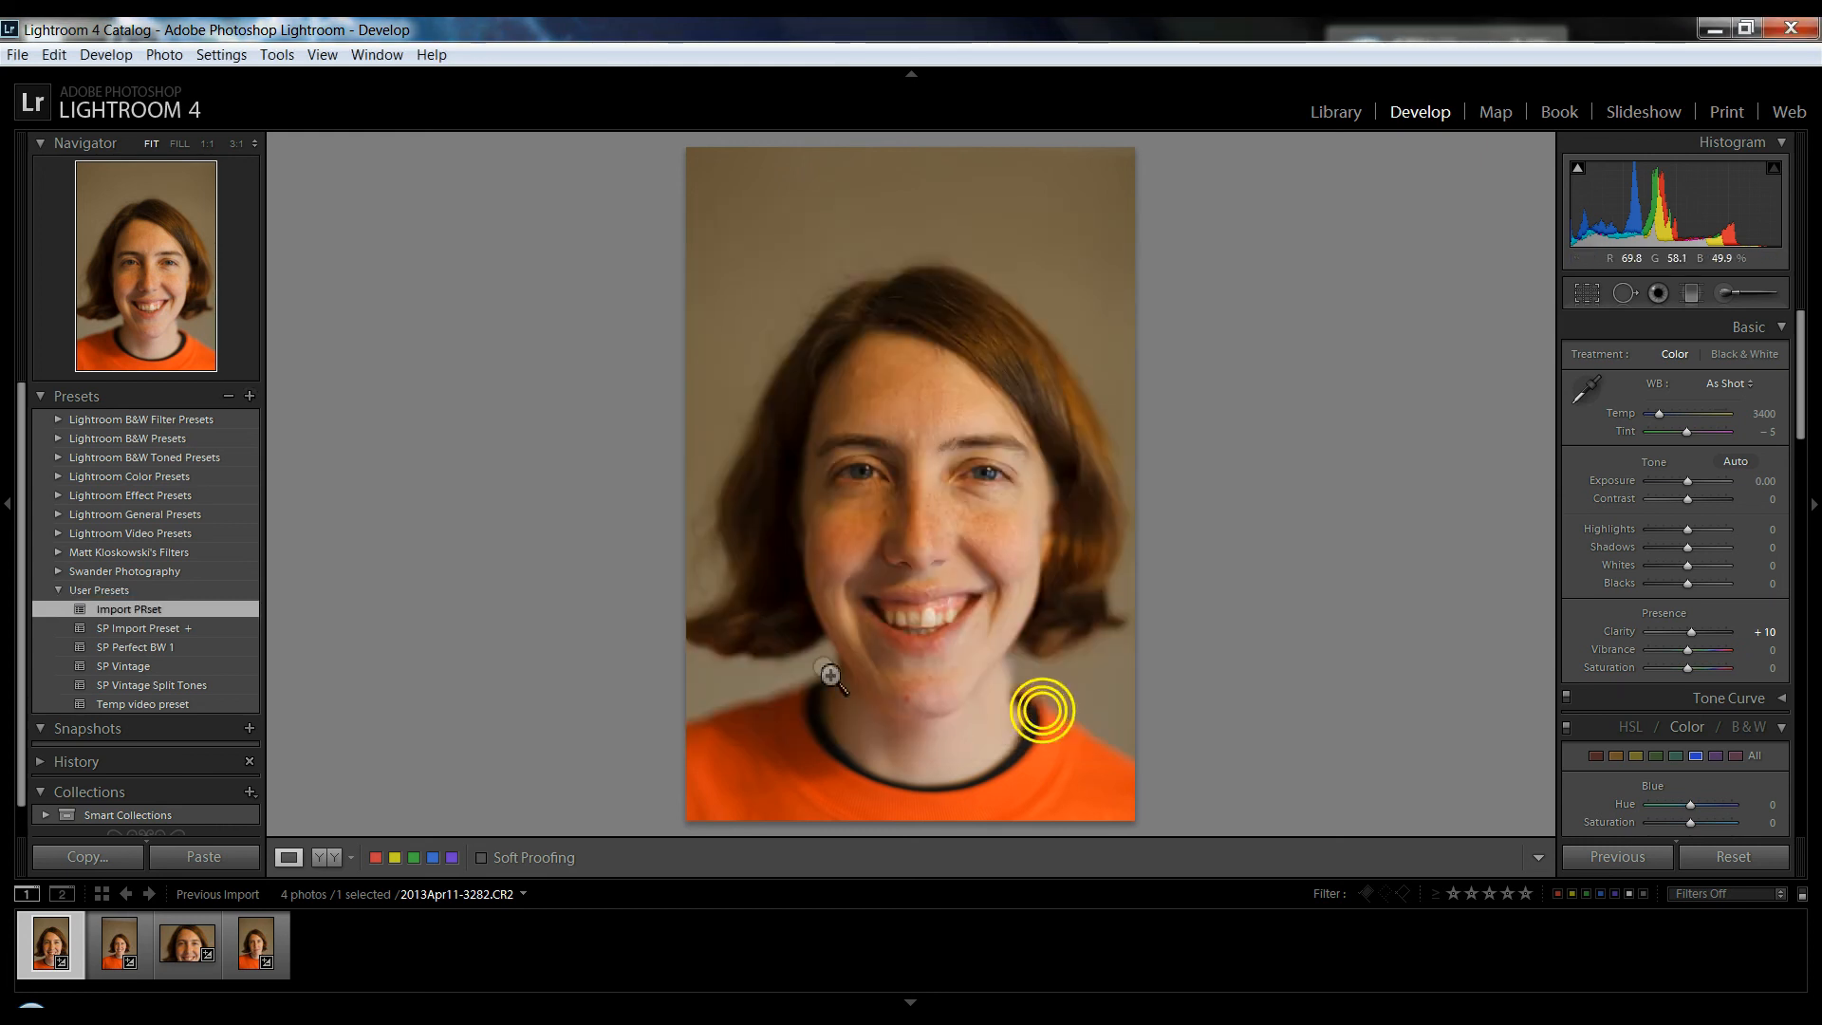
# Delete the Import PRset preset from User Presets
pyautogui.rightClick(188, 612)
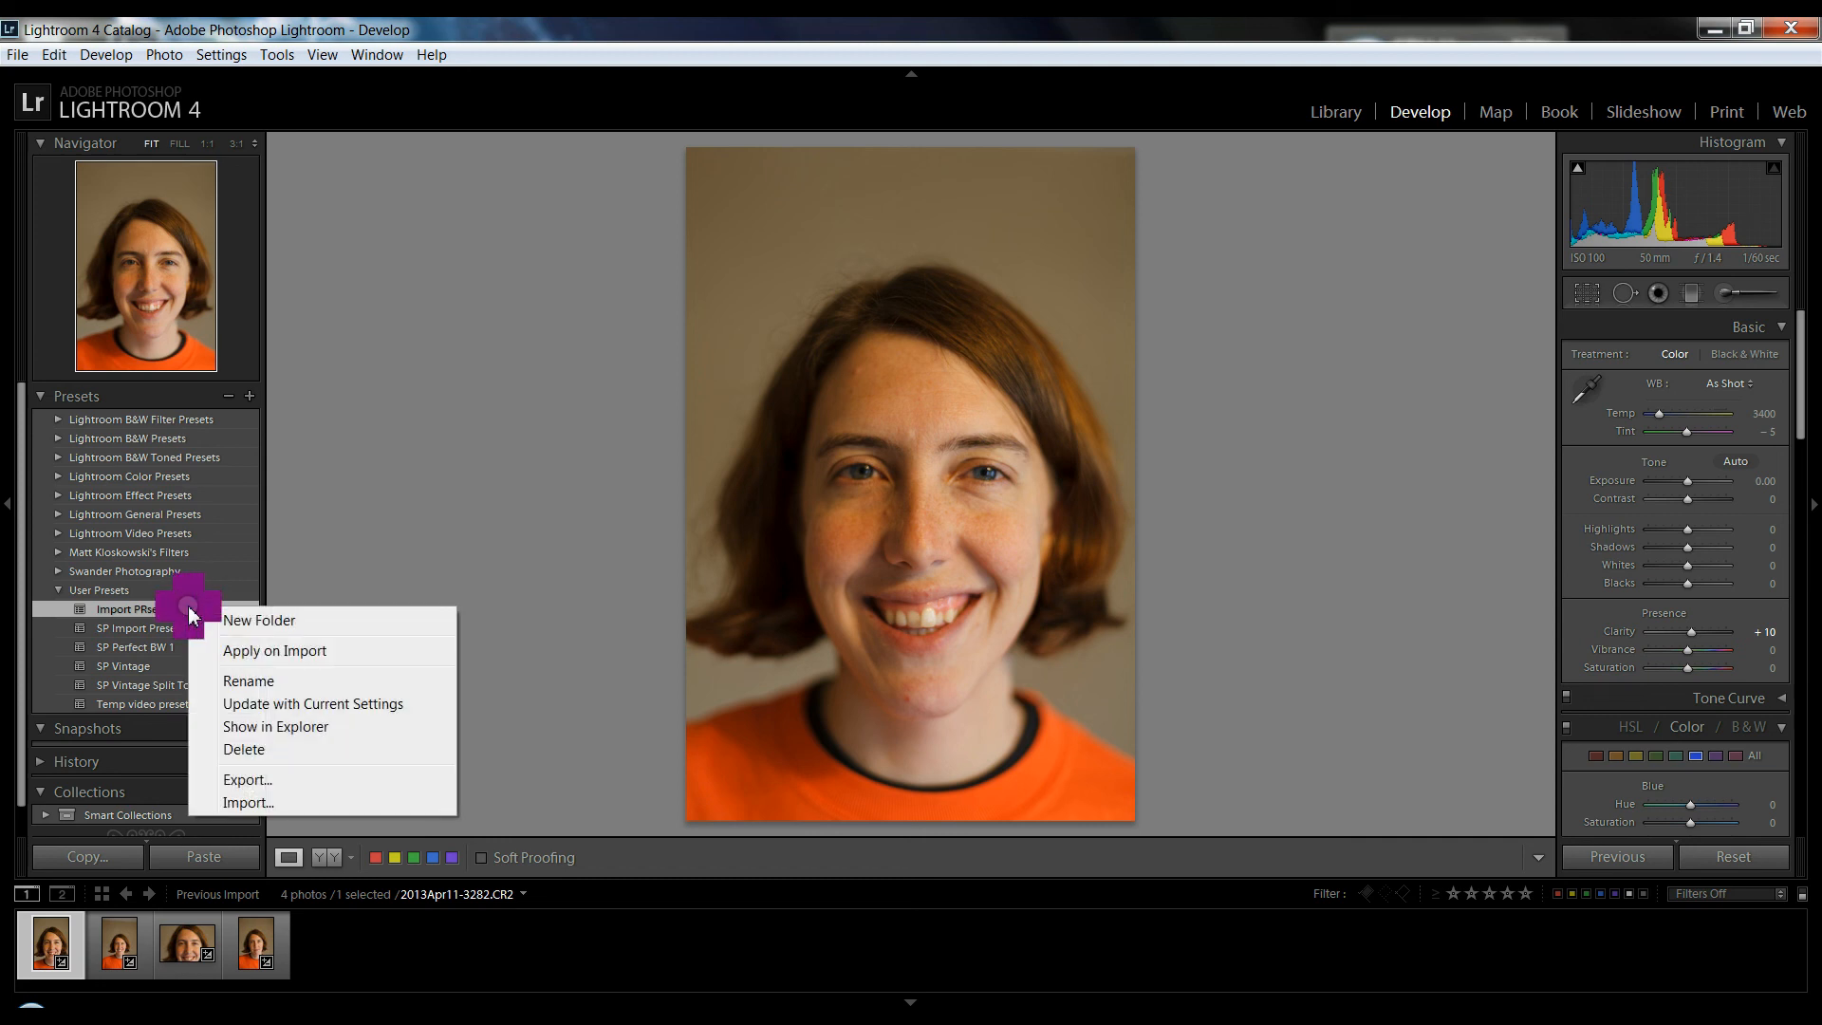
pyautogui.click(249, 749)
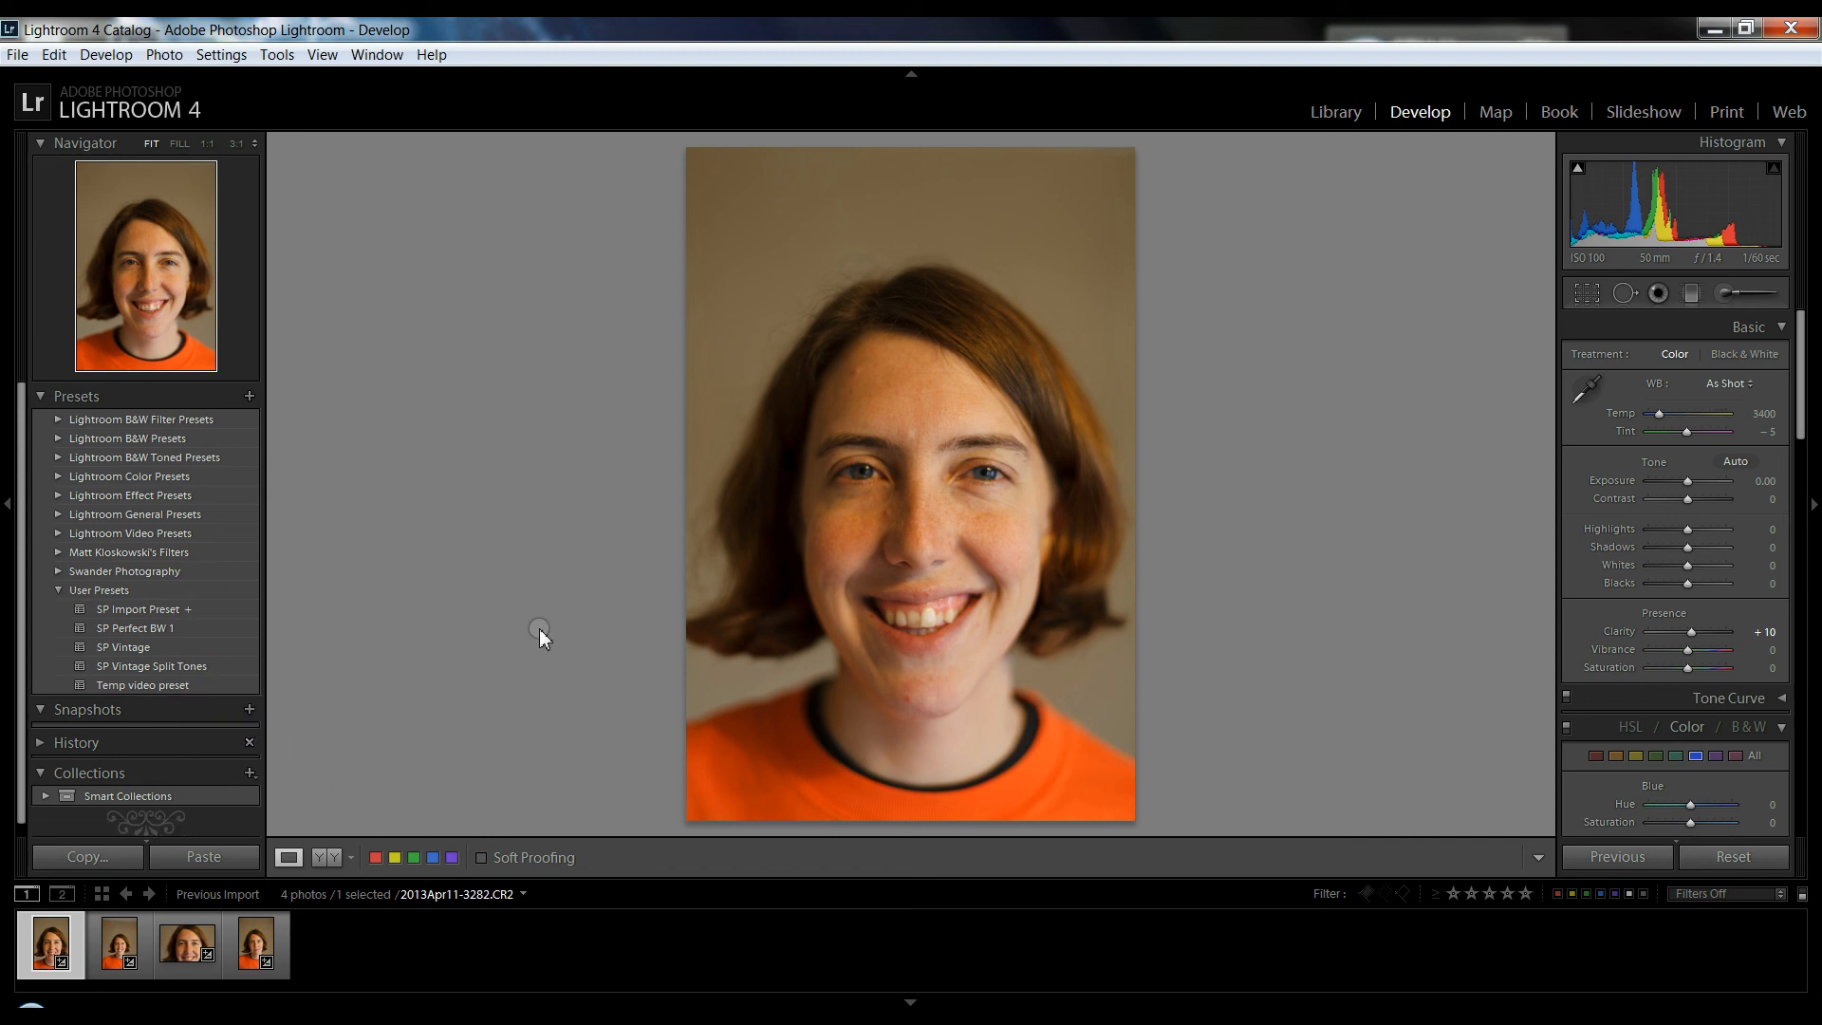